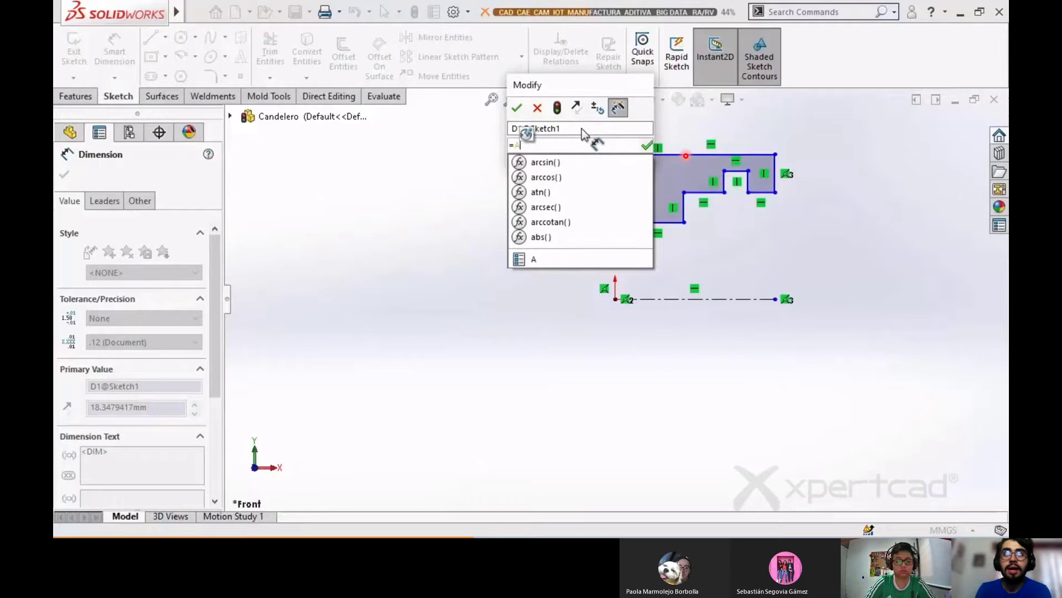
{"action": "key", "text": "Return"}
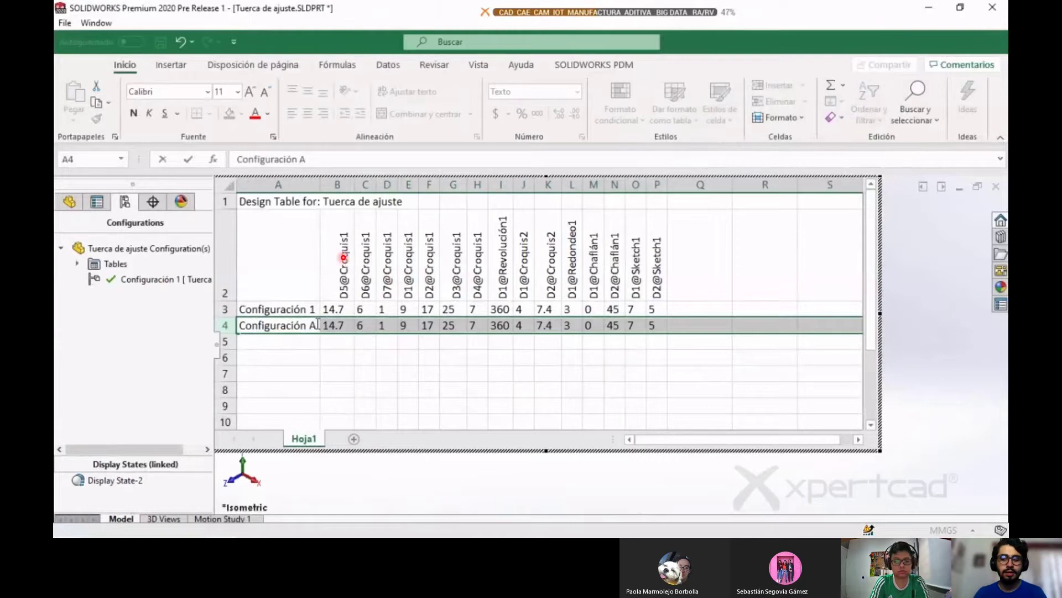
{"action": "key", "text": "Left"}
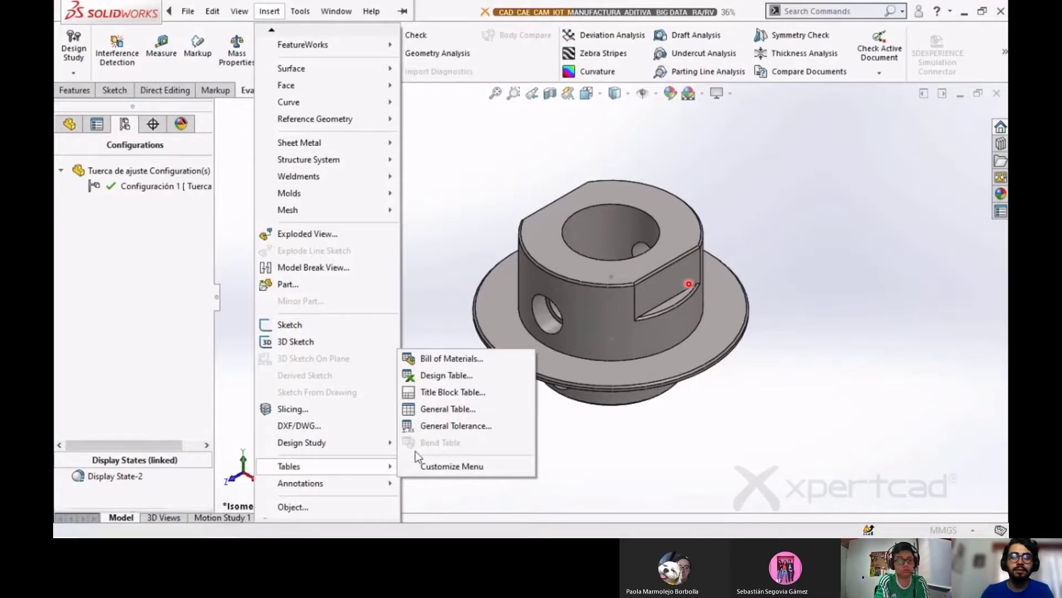
{"action": "key", "text": "Right"}
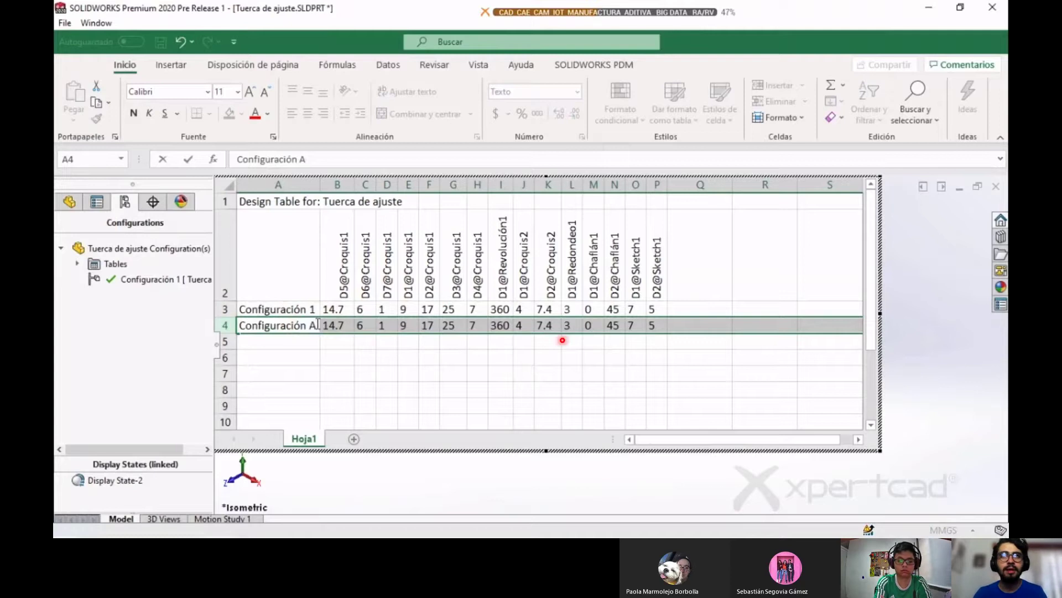
{"action": "left_click", "coordinate": [500, 341]}
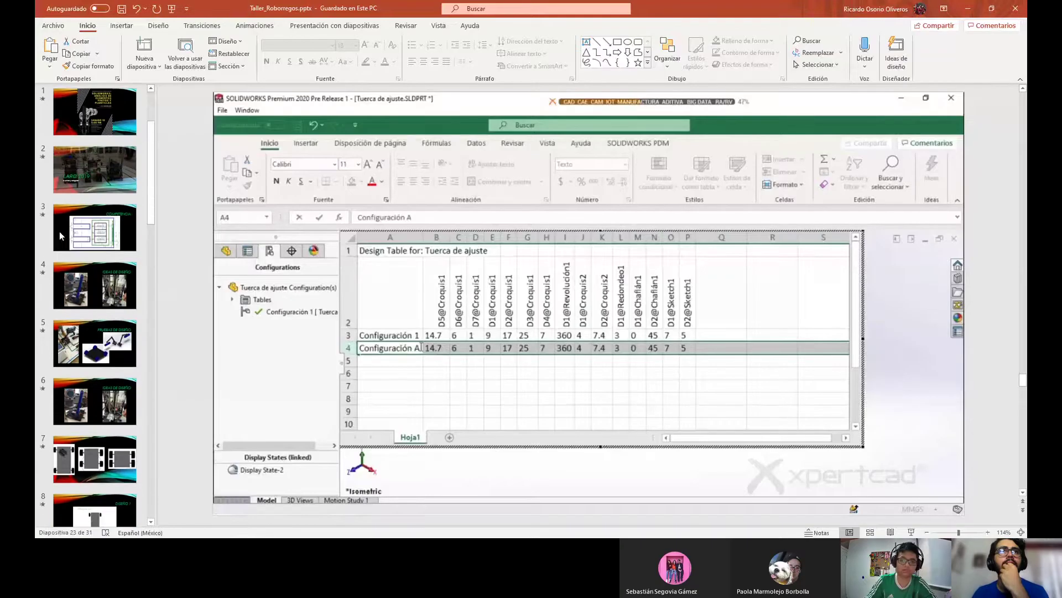
Go to slide 4, "Ideas de diseño", in the PowerPoint presentation and start the slide show from it
{"action": "scroll", "coordinate": [60, 236], "scroll_direction": "up", "scroll_amount": 1}
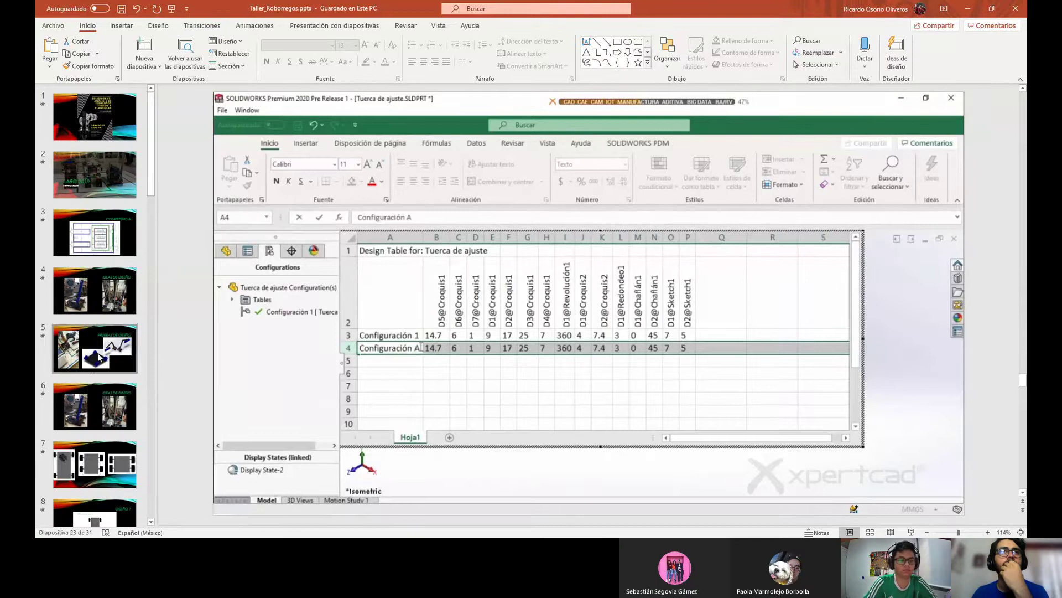
{"action": "left_click", "coordinate": [99, 344]}
{"action": "left_click", "coordinate": [101, 303]}
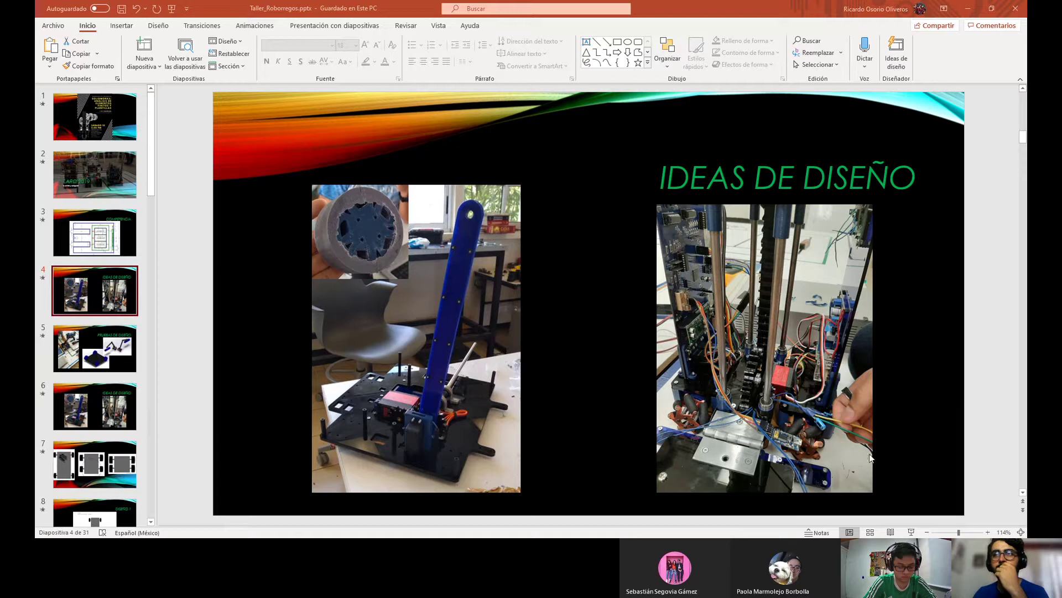
{"action": "left_click", "coordinate": [910, 533]}
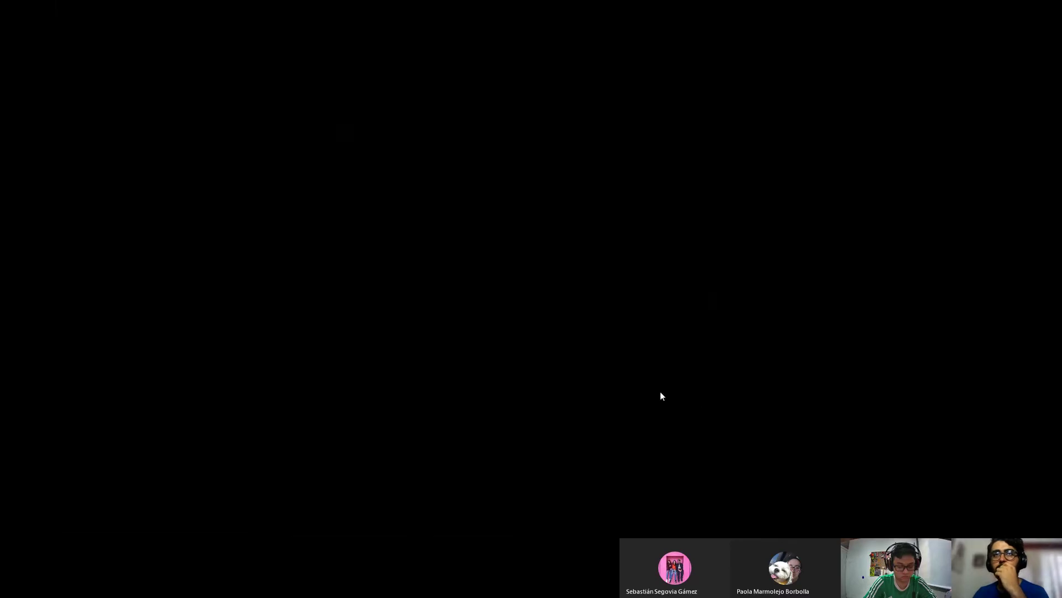
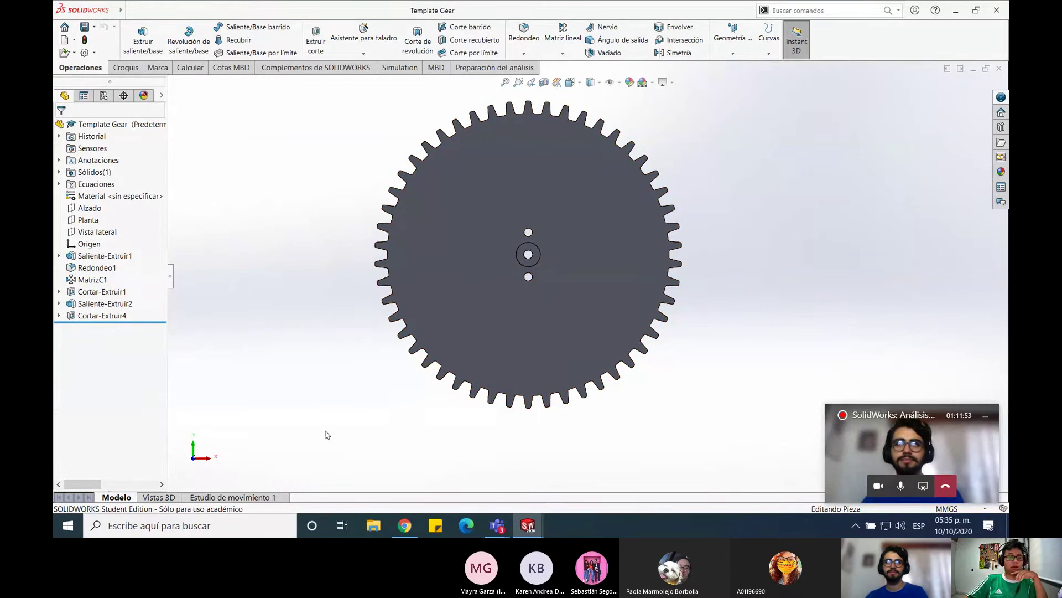
Switch to Chrome and copy the web address of the GrabCAD profile page that holds the gear template
{"action": "left_click", "coordinate": [410, 524]}
{"action": "left_click", "coordinate": [114, 10]}
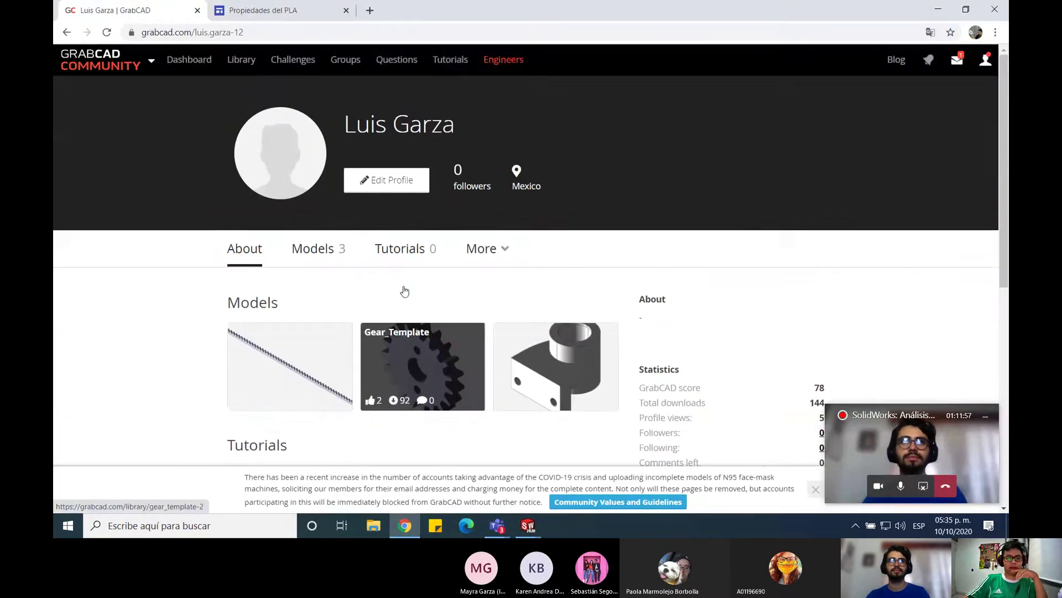
{"action": "scroll", "coordinate": [405, 291], "scroll_direction": "down", "scroll_amount": 1}
{"action": "scroll", "coordinate": [404, 291], "scroll_direction": "up", "scroll_amount": 1}
{"action": "left_click", "coordinate": [358, 30]}
{"action": "key", "text": "ctrl+c"}
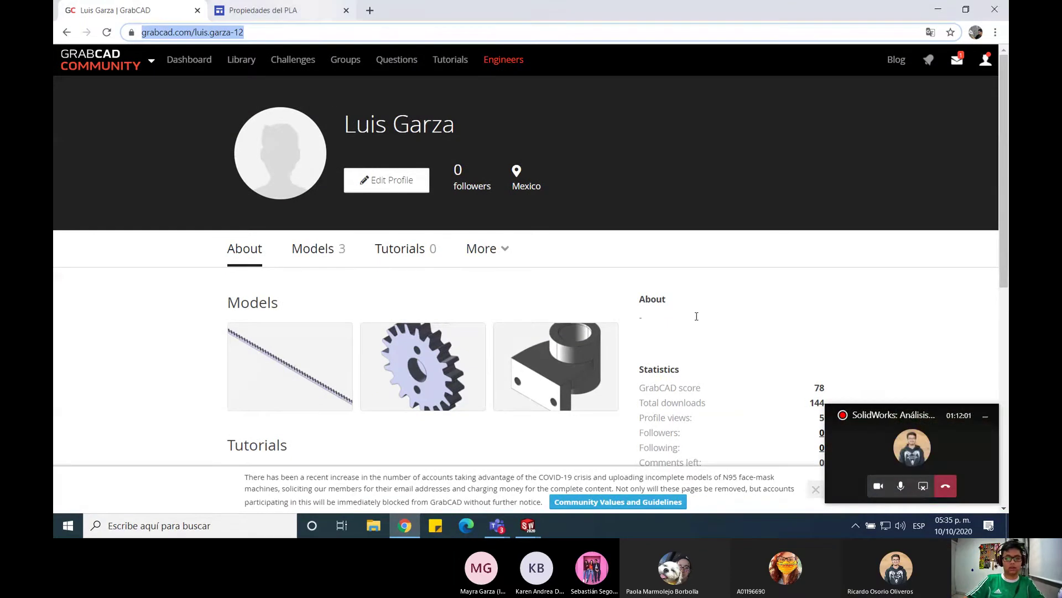
Switch to the Teams meeting, open its chat and send the copied GrabCAD profile link
{"action": "key", "text": "alt+Tab"}
{"action": "key", "text": "alt+Tab"}
{"action": "key", "text": "Tab"}
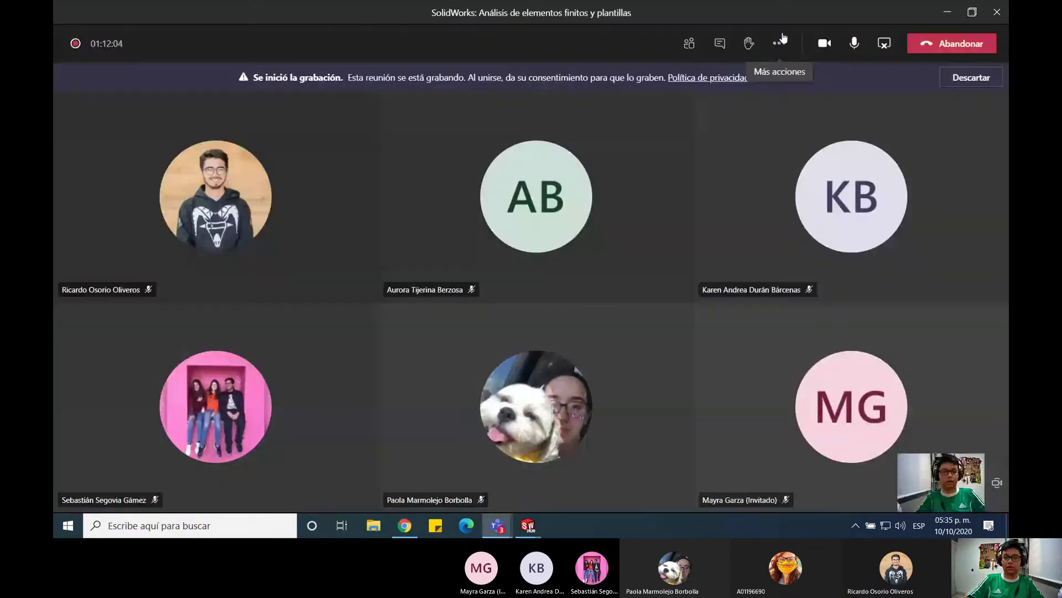
{"action": "left_click", "coordinate": [721, 44]}
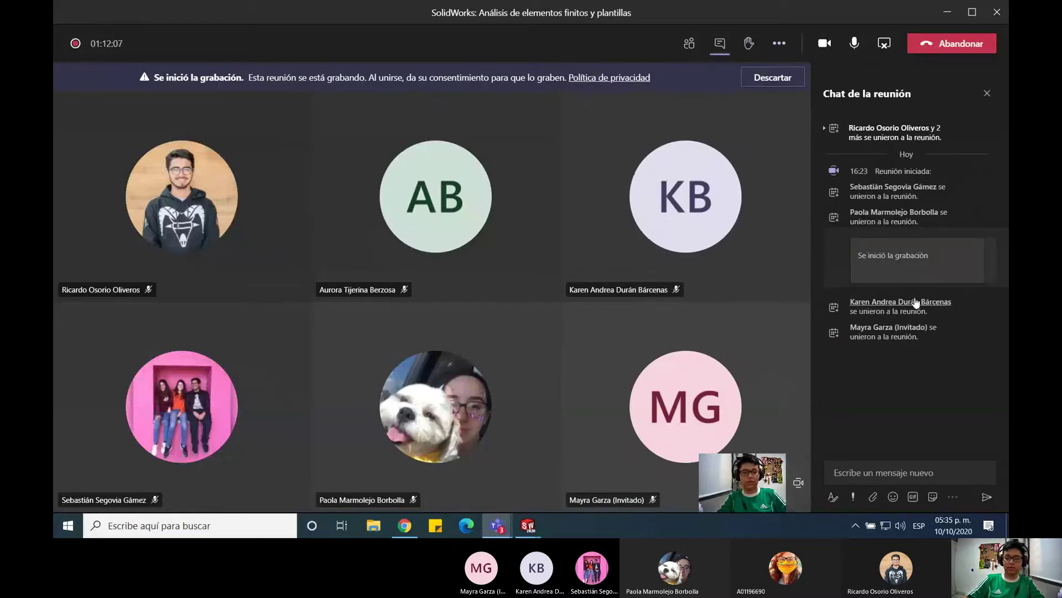
{"action": "left_click", "coordinate": [877, 471]}
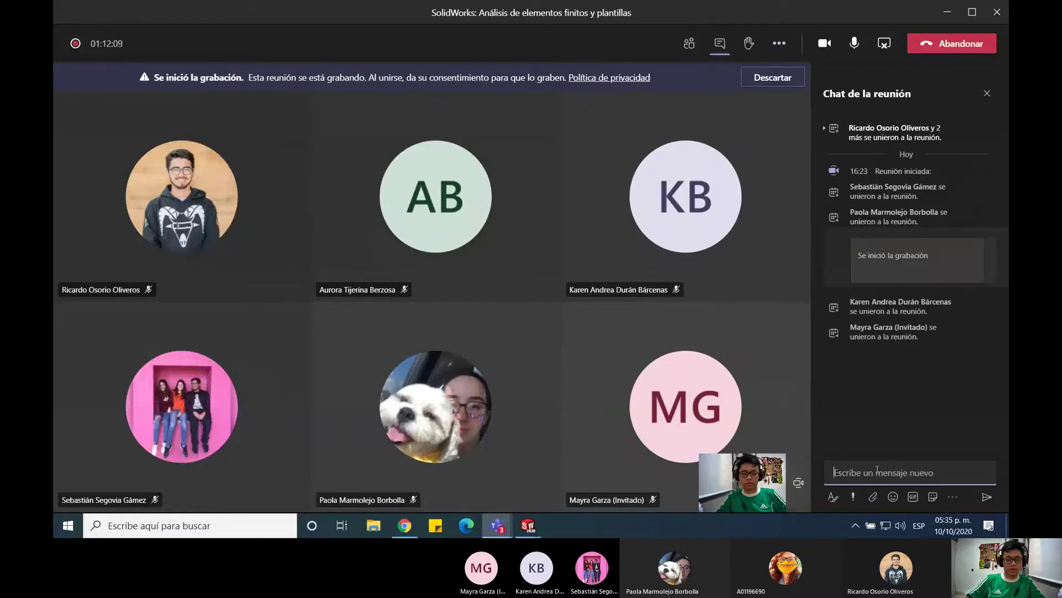
{"action": "key", "text": "ctrl+v"}
{"action": "key", "text": "Return"}
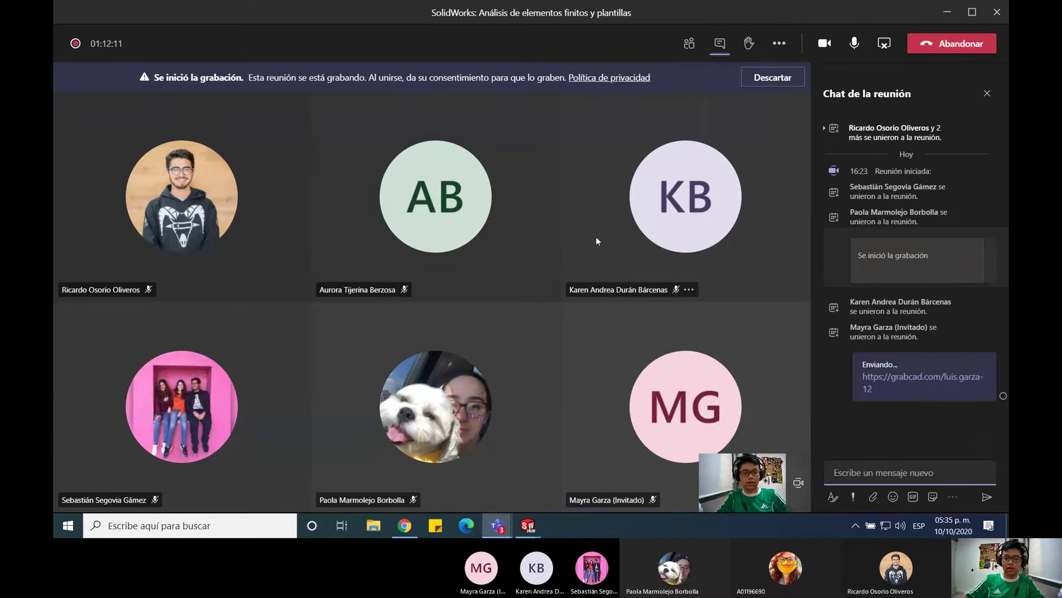
Check the Teams meeting chat for replies and return to the gear model in SolidWorks
{"action": "key", "text": "alt+Tab"}
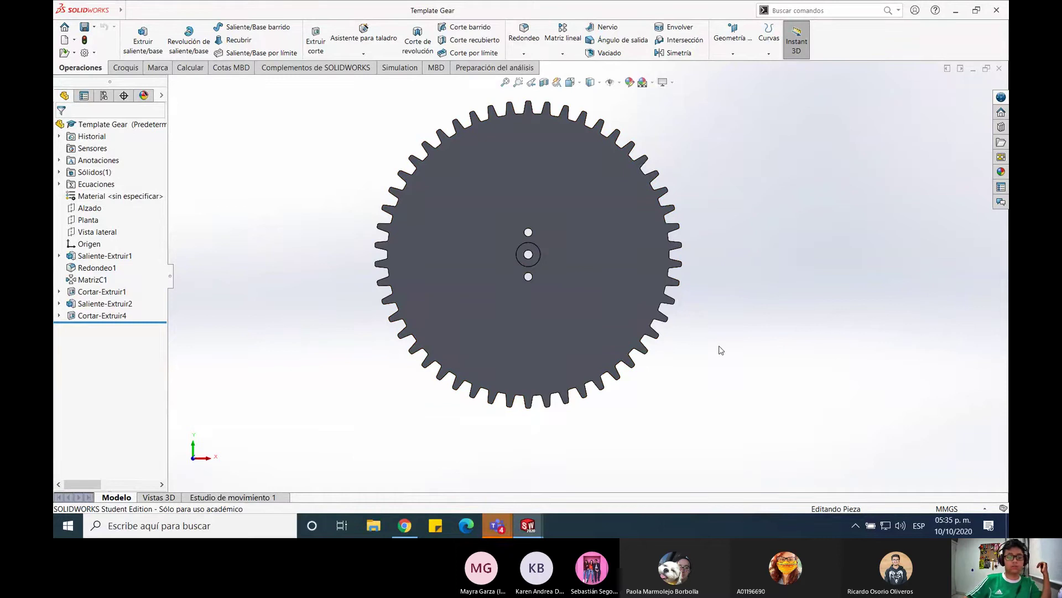
{"action": "mouse_move", "coordinate": [497, 529]}
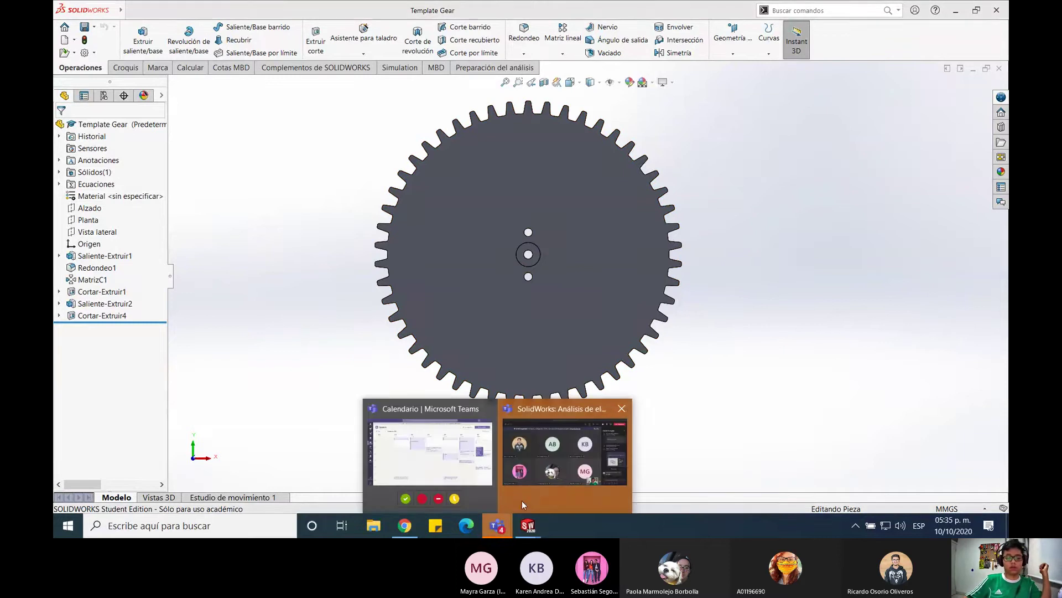
{"action": "left_click", "coordinate": [570, 451]}
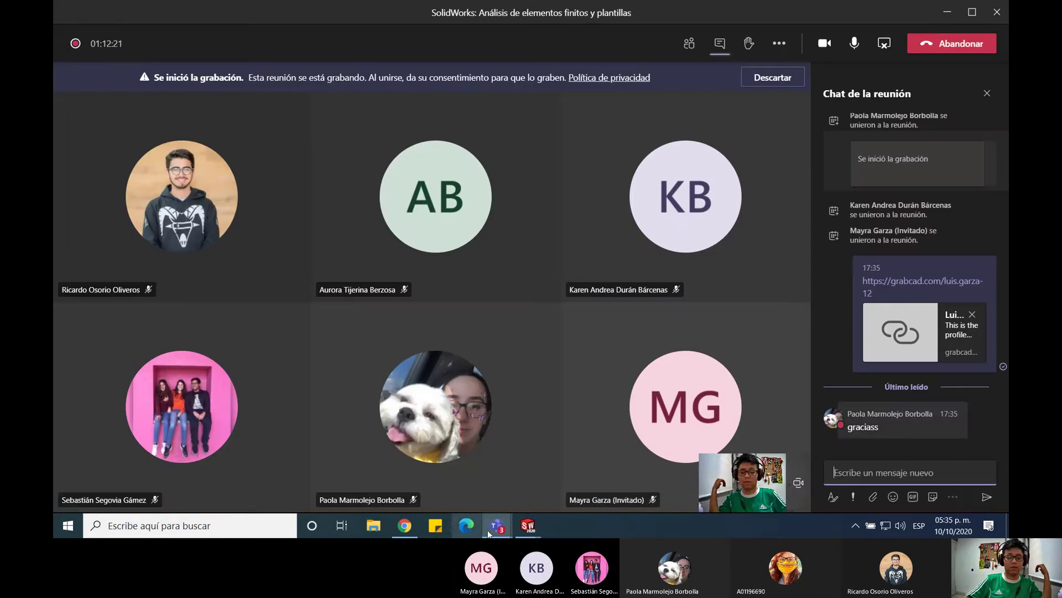
{"action": "left_click", "coordinate": [537, 453]}
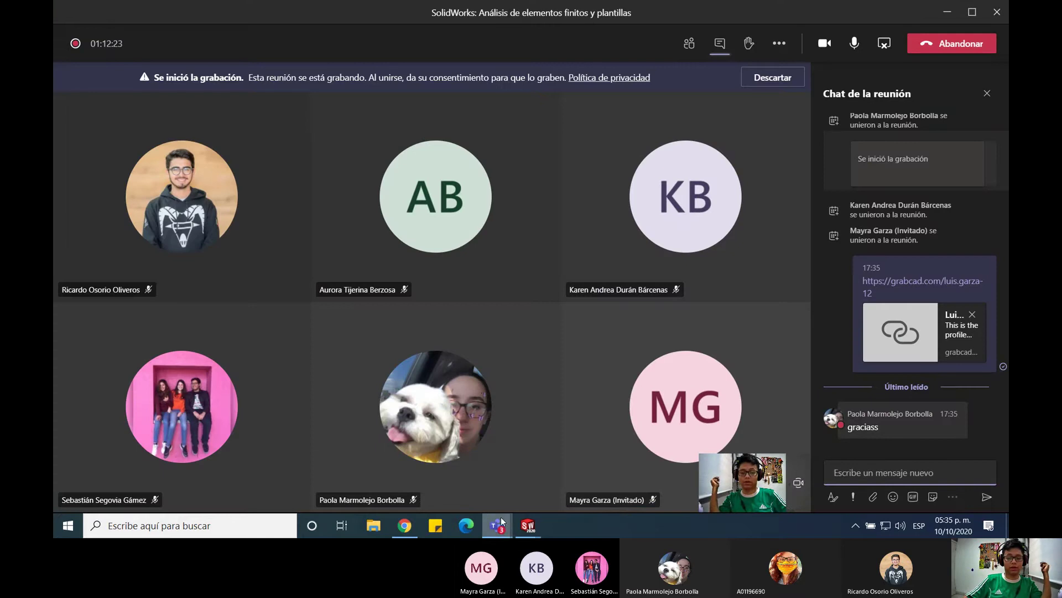
{"action": "left_click", "coordinate": [556, 463]}
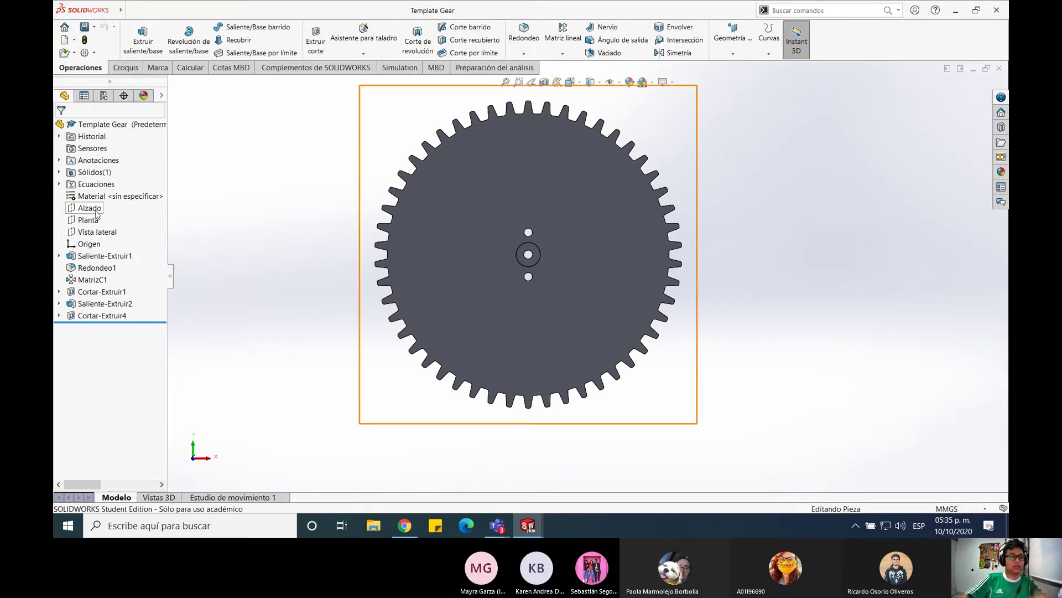
Open the gear's equation manager, review the global variables in the enlarged table and close it
{"action": "right_click", "coordinate": [99, 184]}
{"action": "left_click", "coordinate": [123, 188]}
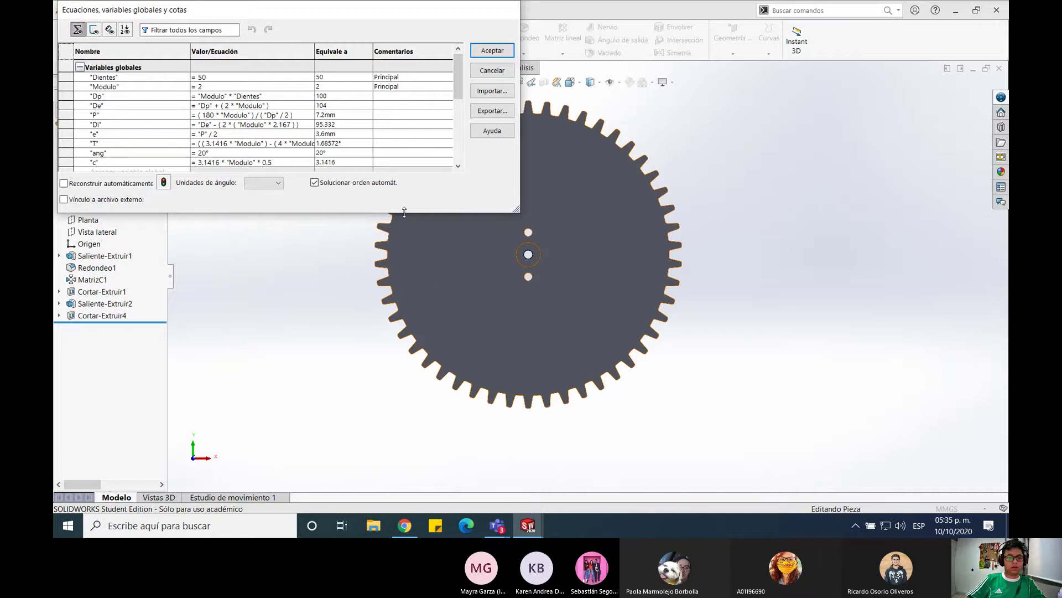
{"action": "left_click_drag", "start_coordinate": [377, 290], "coordinate": [375, 255]}
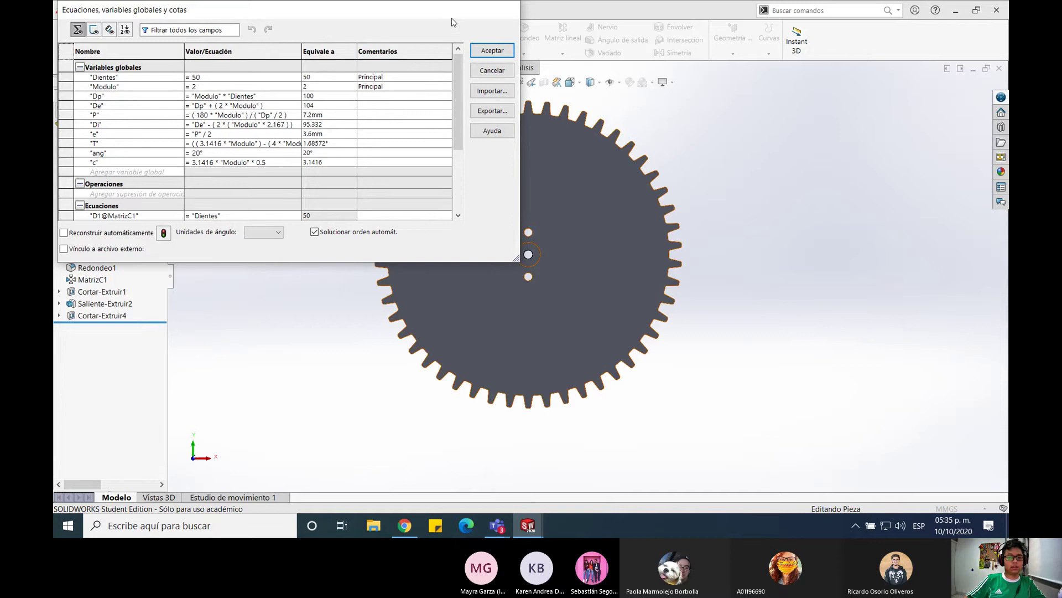
{"action": "left_click_drag", "start_coordinate": [451, 22], "coordinate": [852, 211]}
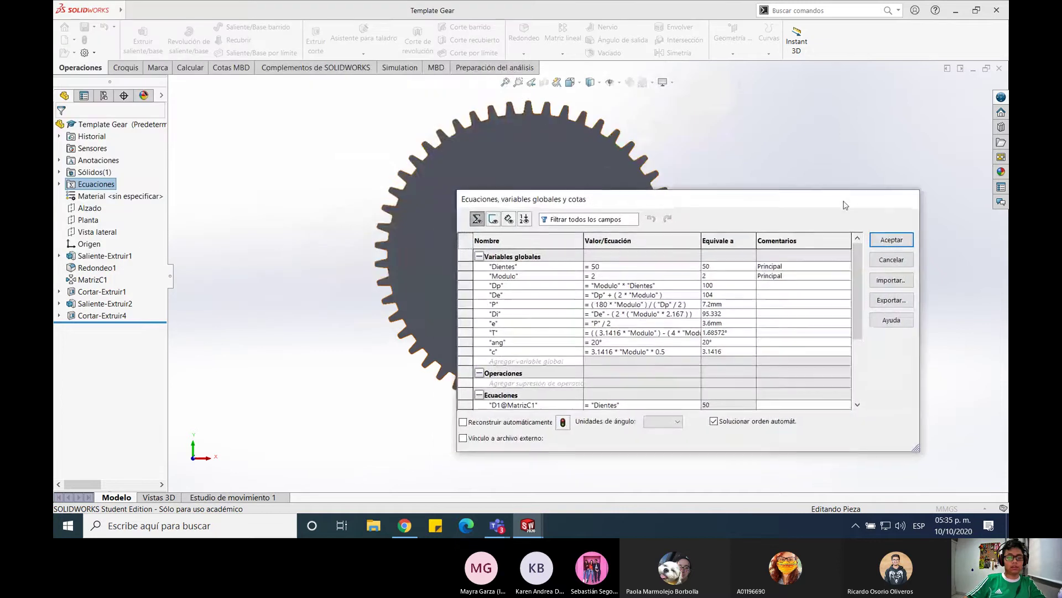
{"action": "right_click", "coordinate": [104, 260]}
{"action": "key", "text": "Escape"}
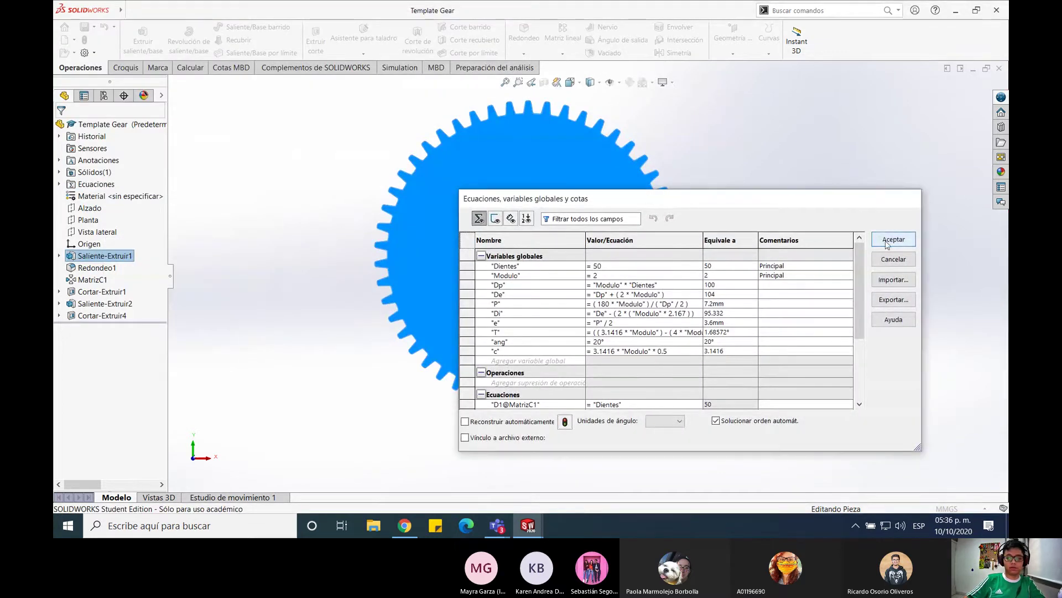
{"action": "left_click", "coordinate": [885, 241]}
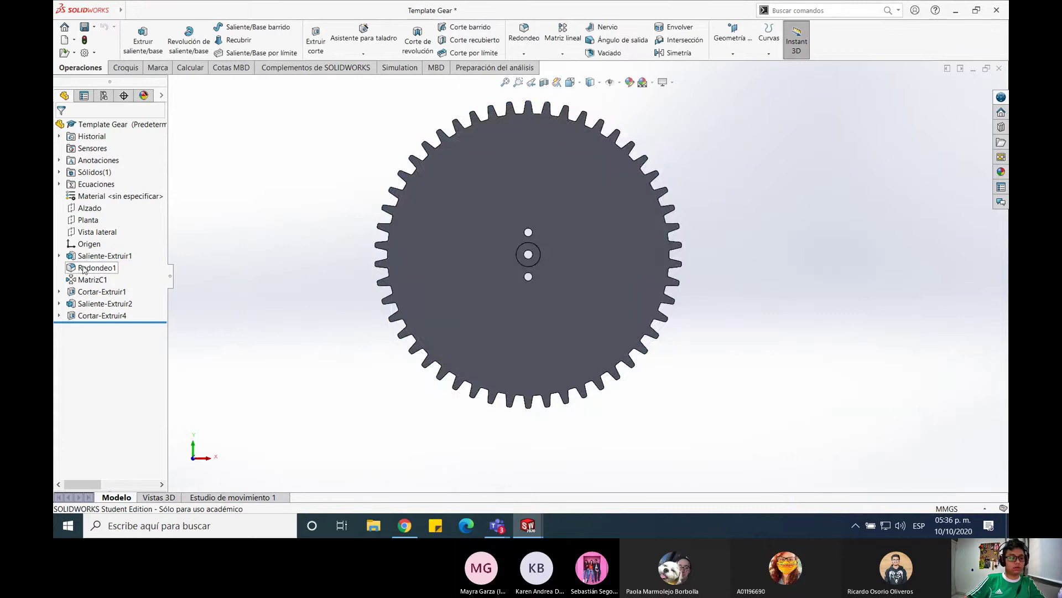
Open the sketch of Saliente-Extruir1 for editing and examine the equation-driven dimensions around the tooth profile
{"action": "right_click", "coordinate": [100, 256]}
{"action": "left_click", "coordinate": [105, 231]}
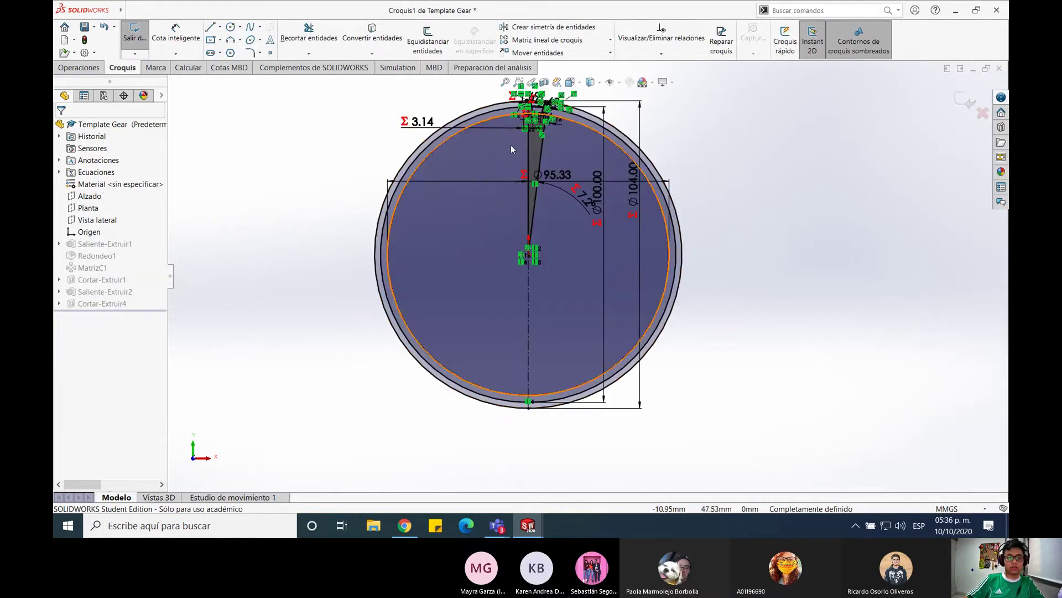
{"action": "scroll", "coordinate": [511, 146], "scroll_direction": "up", "scroll_amount": 2}
{"action": "scroll", "coordinate": [617, 215], "scroll_direction": "down", "scroll_amount": 1}
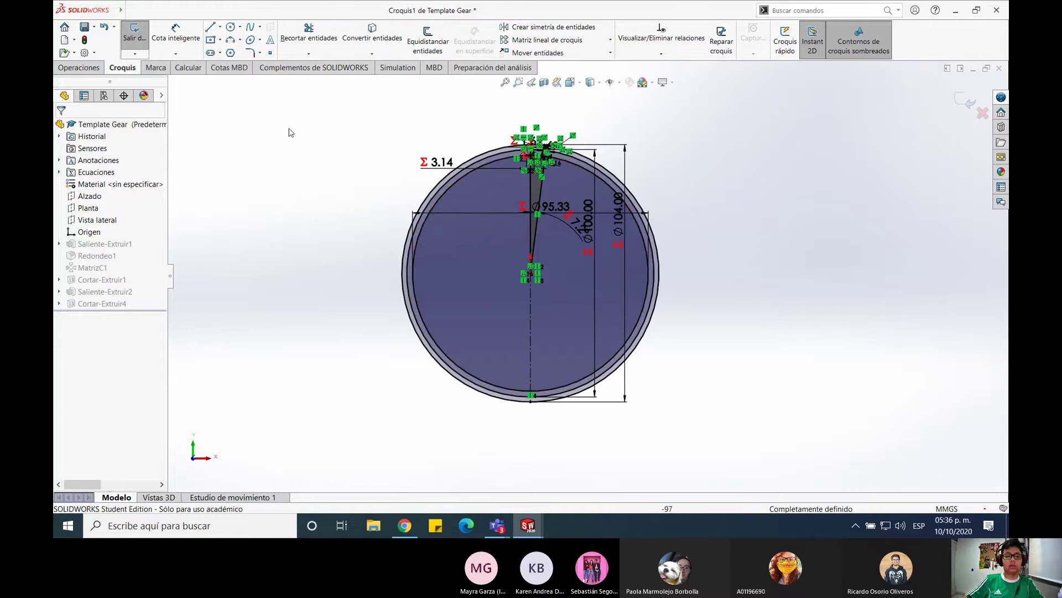
{"action": "scroll", "coordinate": [552, 179], "scroll_direction": "down", "scroll_amount": 3}
{"action": "scroll", "coordinate": [551, 185], "scroll_direction": "down", "scroll_amount": 2}
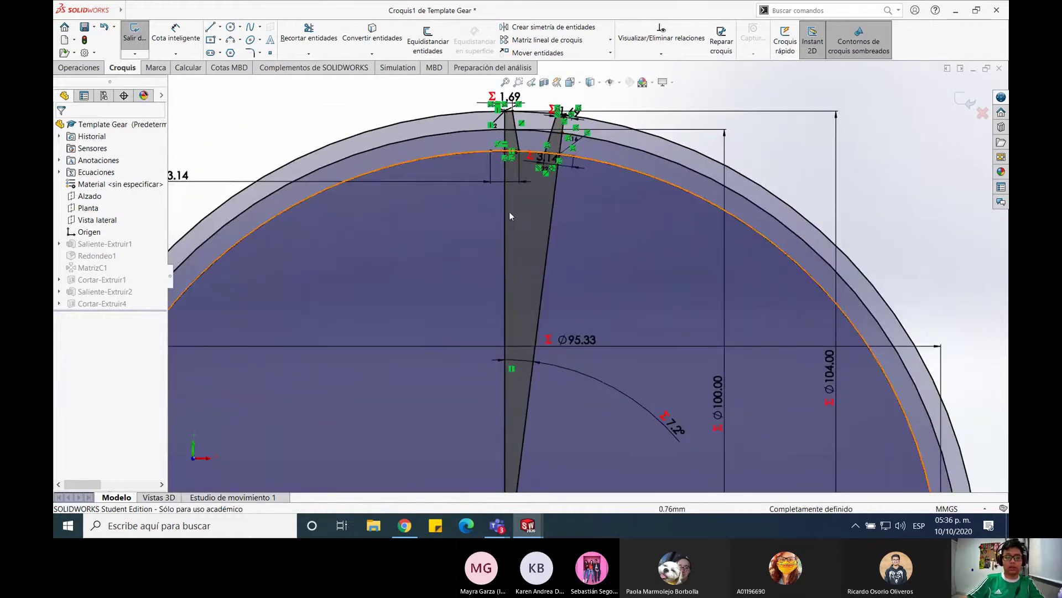
Move the sketch's angular dimension closer to the tooth profile and exit the sketch
{"action": "left_click_drag", "start_coordinate": [650, 414], "coordinate": [606, 256]}
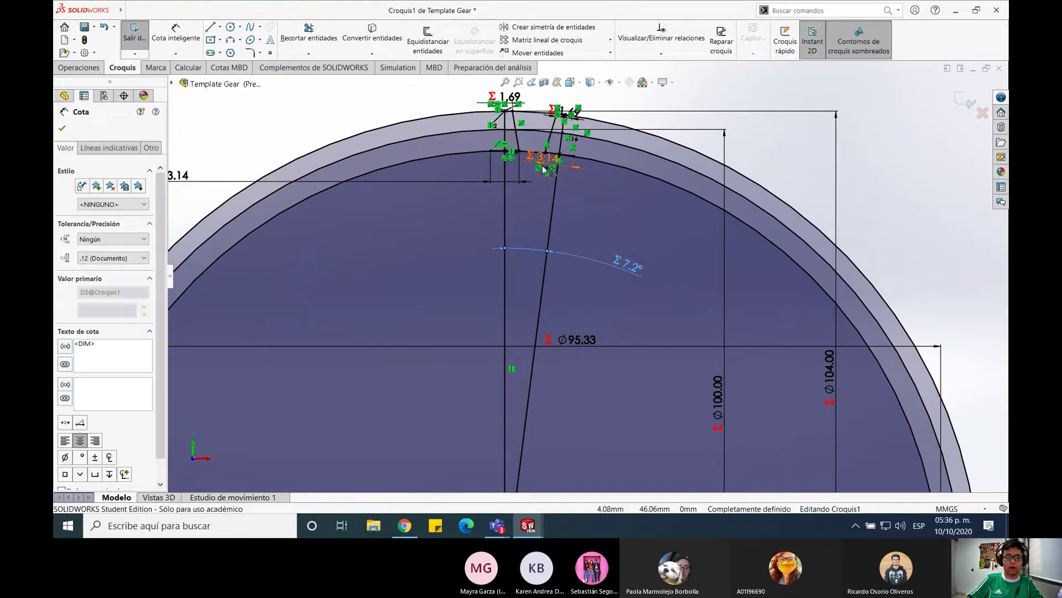
{"action": "key", "text": "Escape"}
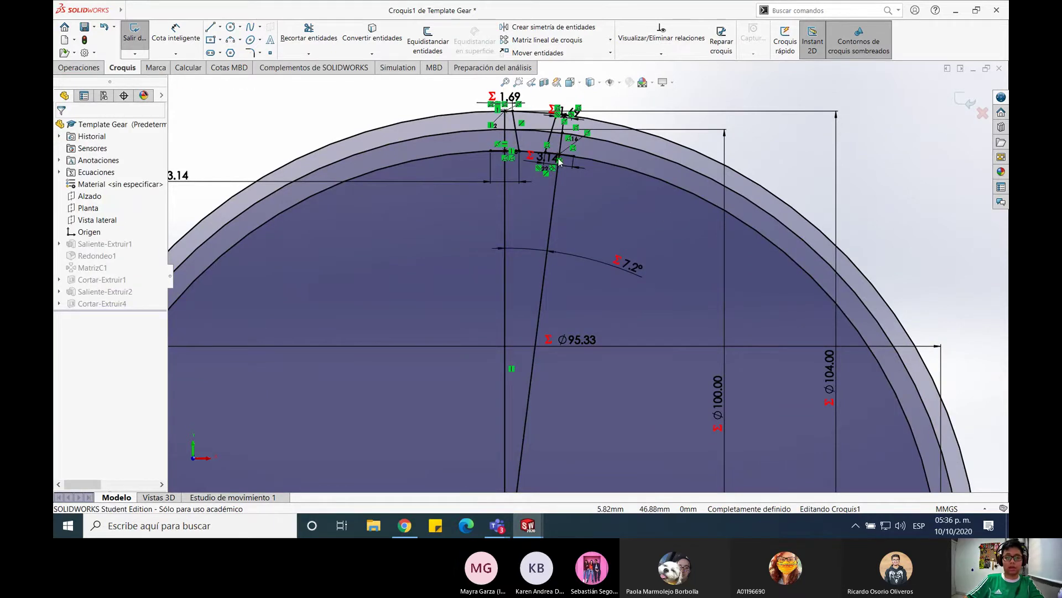
{"action": "scroll", "coordinate": [565, 198], "scroll_direction": "up", "scroll_amount": 2}
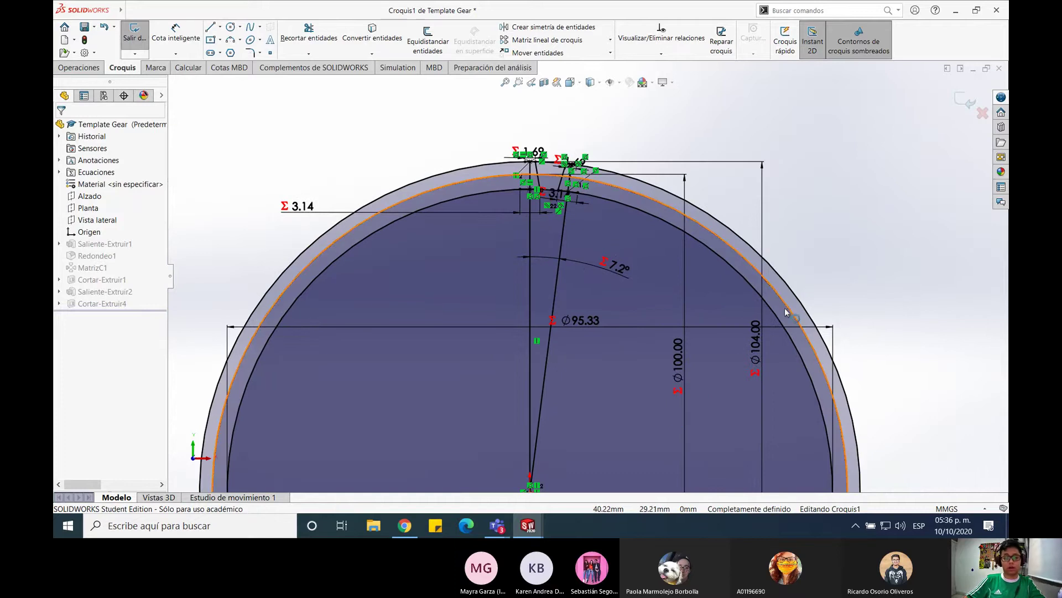
{"action": "left_click", "coordinate": [135, 36]}
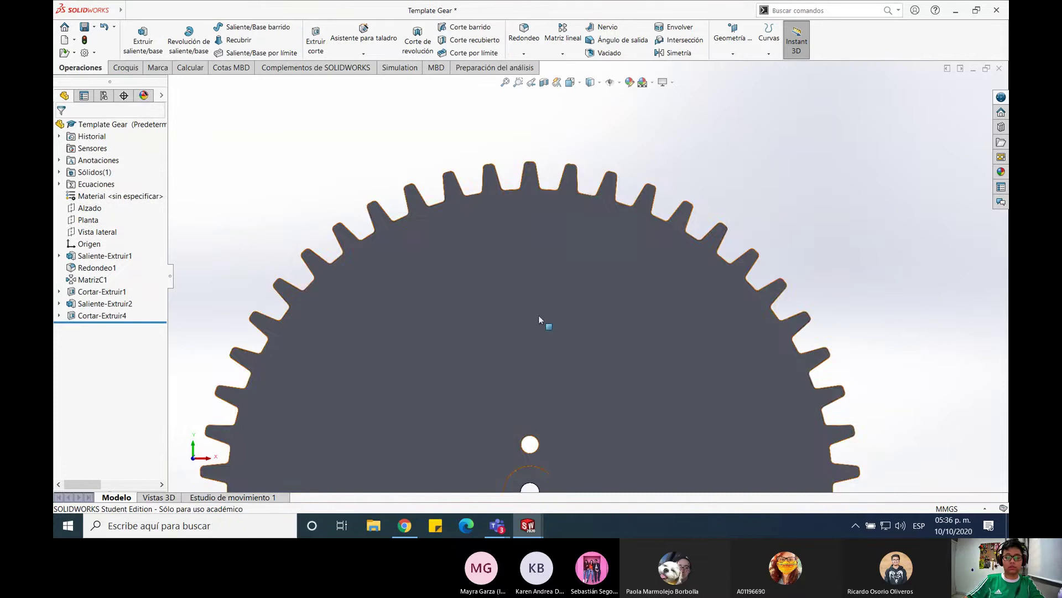
Open the gear's equation manager, move it clear of the model and enlarge its table of global variables
{"action": "scroll", "coordinate": [539, 315], "scroll_direction": "up", "scroll_amount": 5}
{"action": "scroll", "coordinate": [553, 399], "scroll_direction": "down", "scroll_amount": 3}
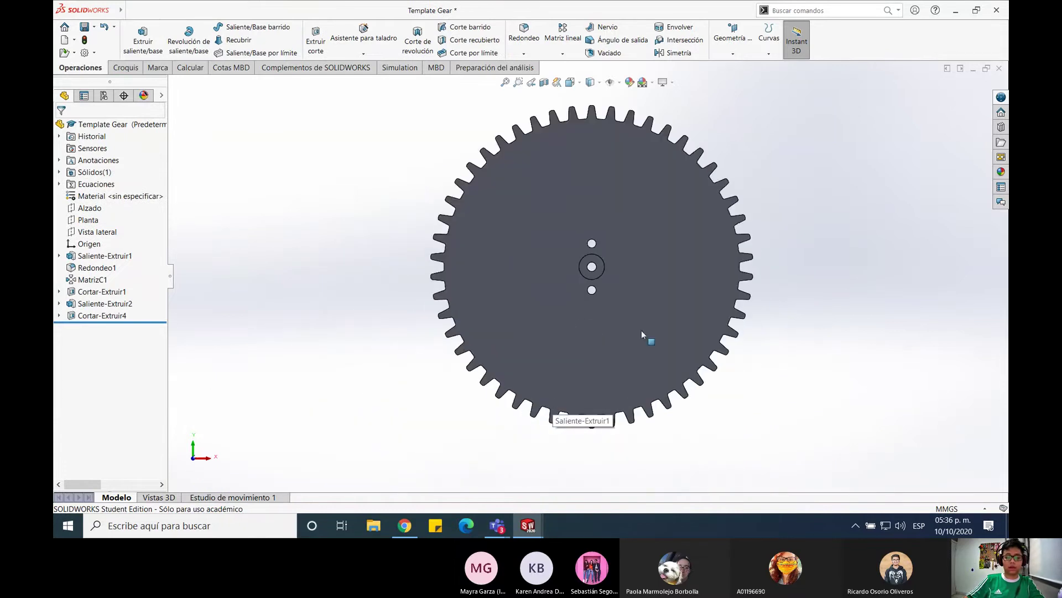
{"action": "right_click", "coordinate": [91, 185]}
{"action": "left_click", "coordinate": [138, 194]}
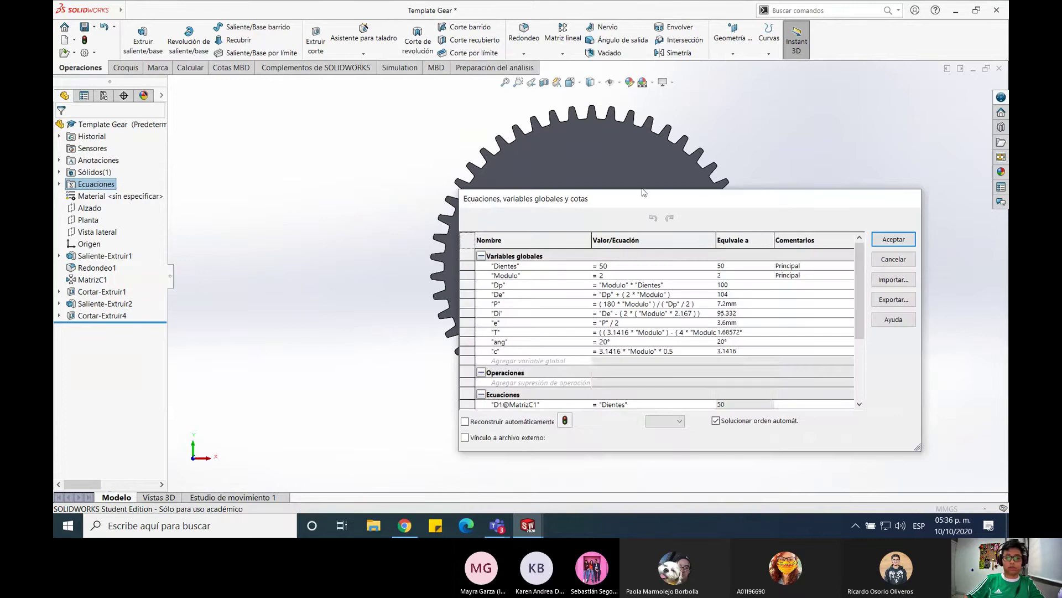
{"action": "left_click_drag", "start_coordinate": [642, 200], "coordinate": [300, 48]}
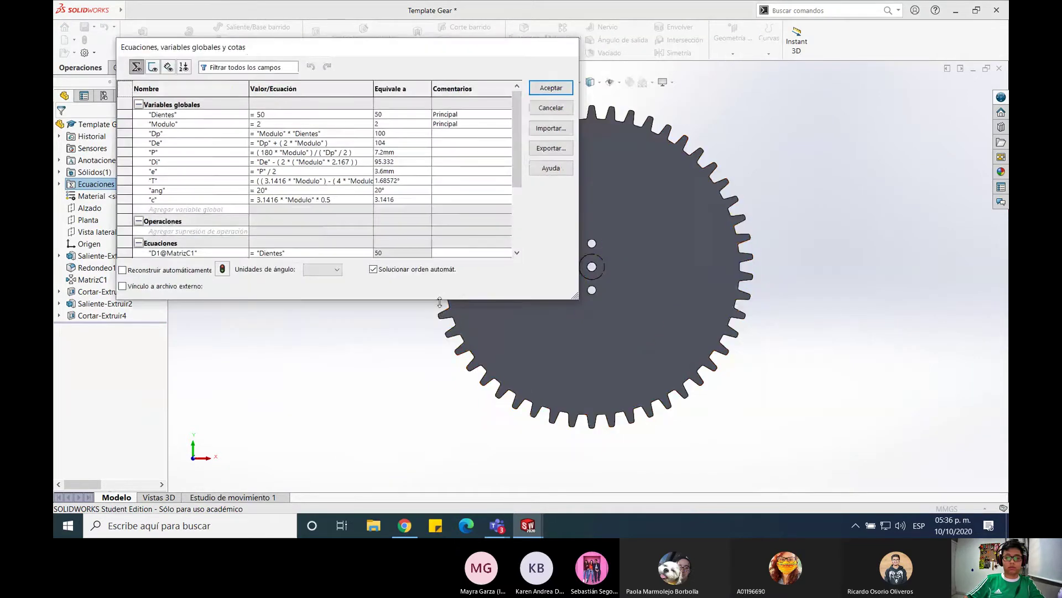
{"action": "left_click_drag", "start_coordinate": [438, 346], "coordinate": [438, 344]}
{"action": "left_click", "coordinate": [286, 114]}
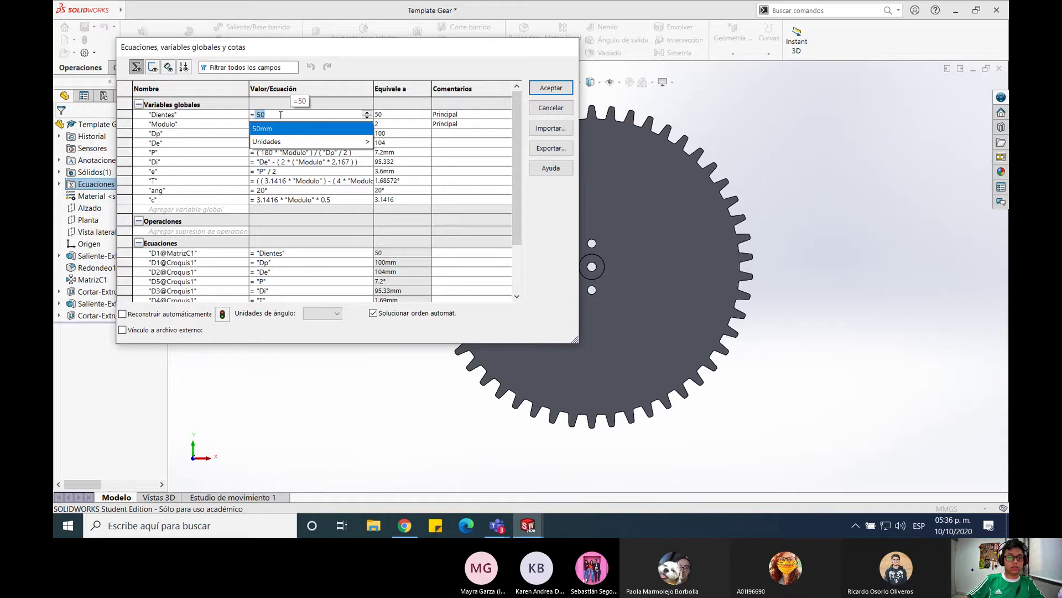
{"action": "key", "text": "BackSpace"}
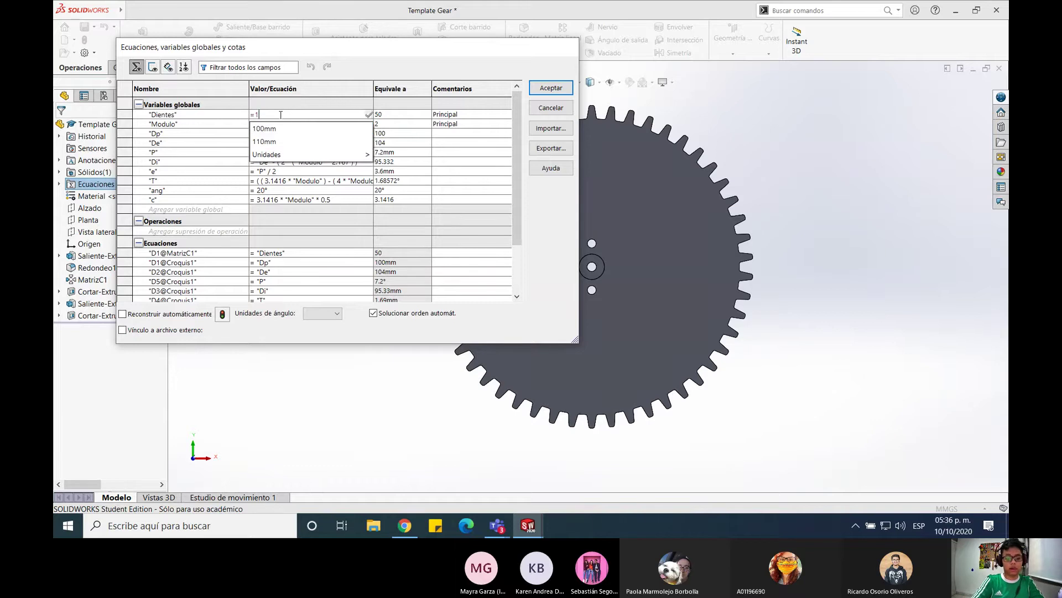
{"action": "type", "text": "50"}
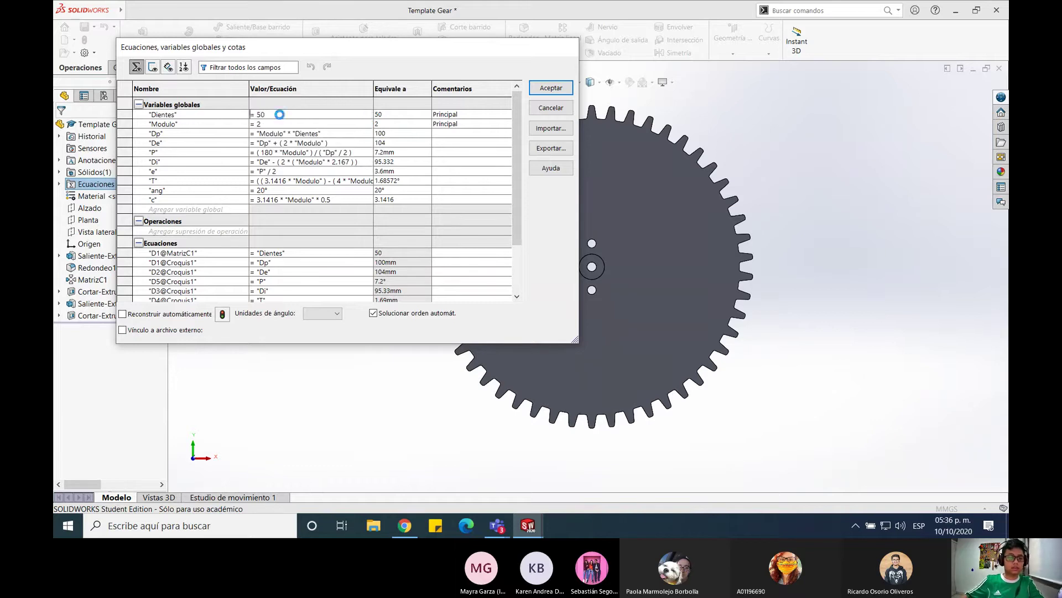
{"action": "key", "text": "Return"}
Set the global variable Dientes to 30 and Modulo to 5, and accept the equations to rebuild the gear
{"action": "left_click", "coordinate": [266, 115]}
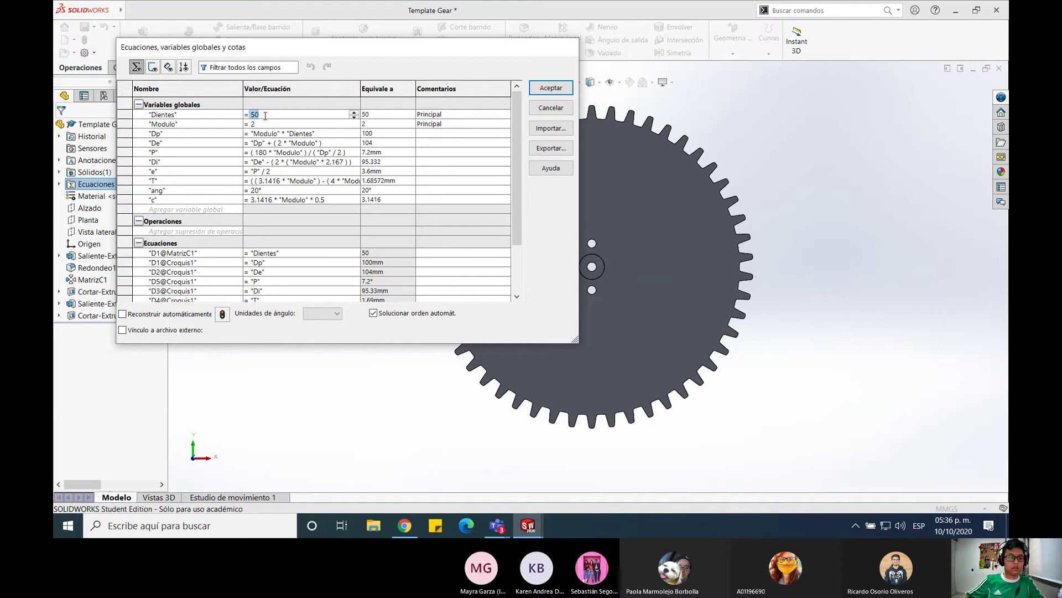
{"action": "type", "text": "30"}
{"action": "key", "text": "Return"}
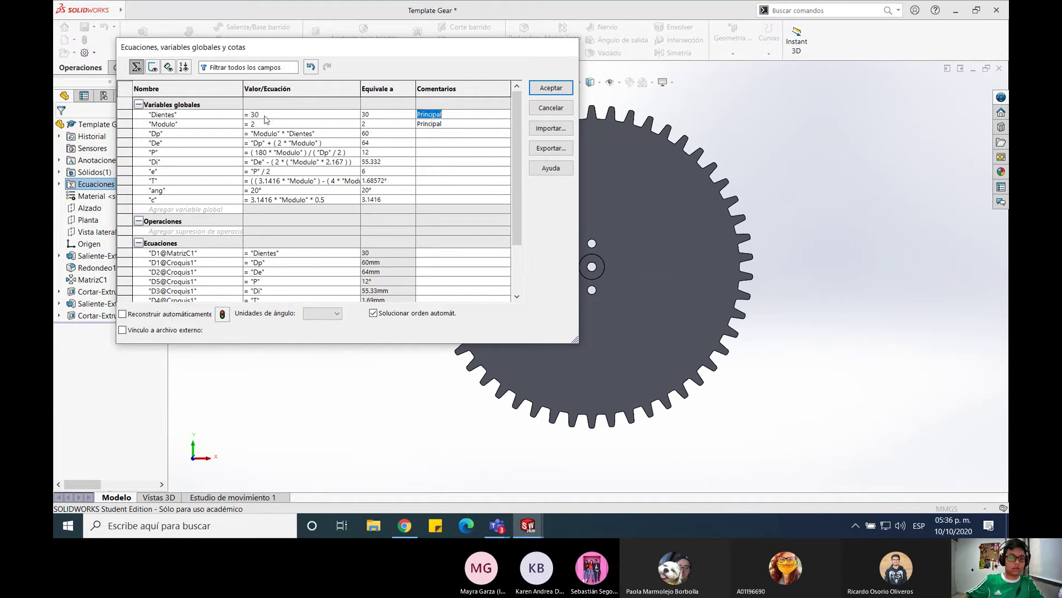
{"action": "left_click", "coordinate": [260, 123]}
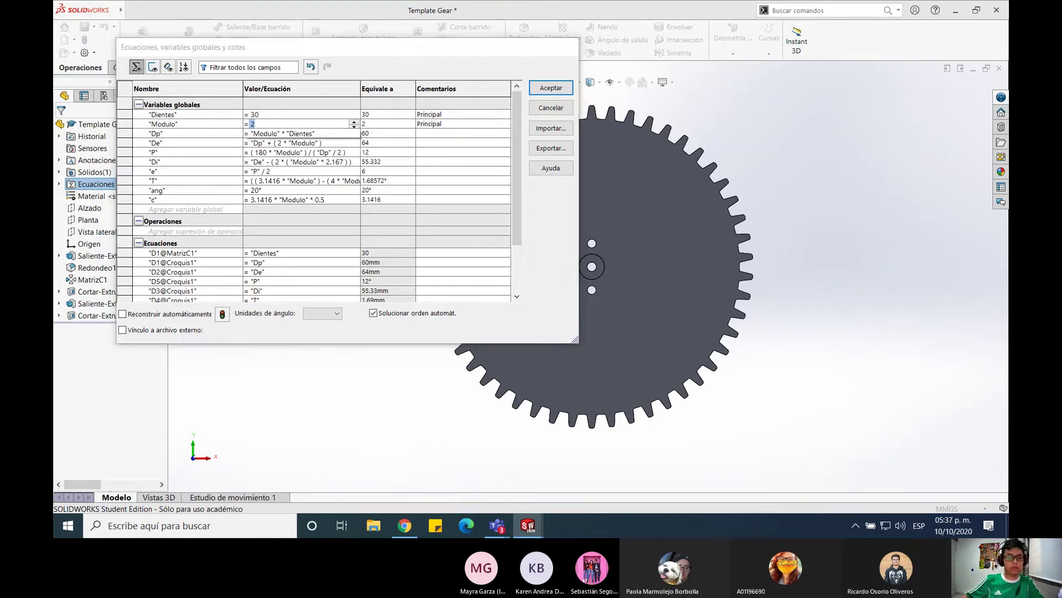
{"action": "type", "text": "5"}
{"action": "key", "text": "Return"}
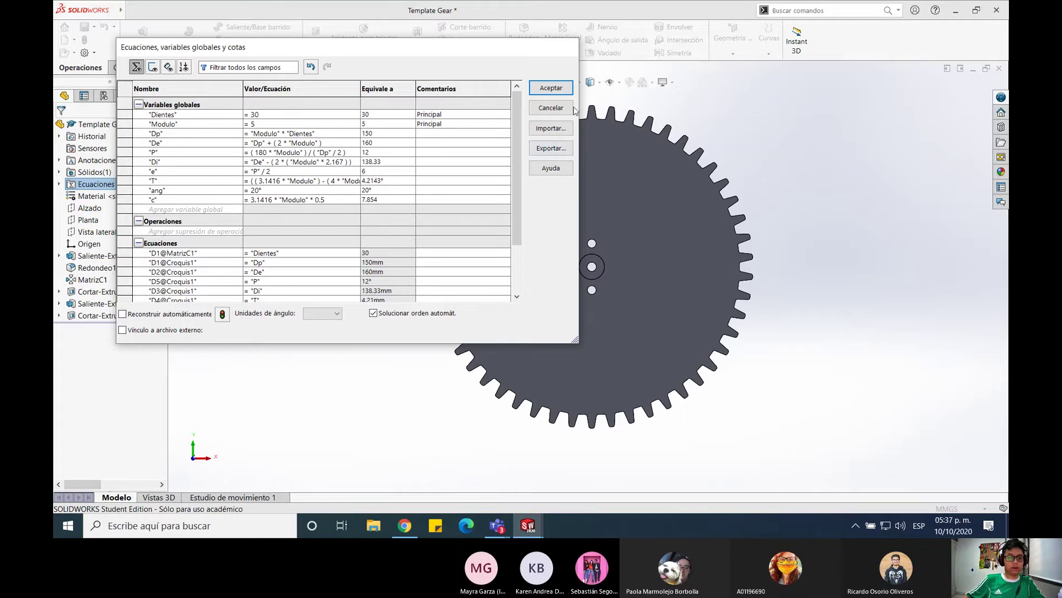
{"action": "left_click", "coordinate": [548, 88]}
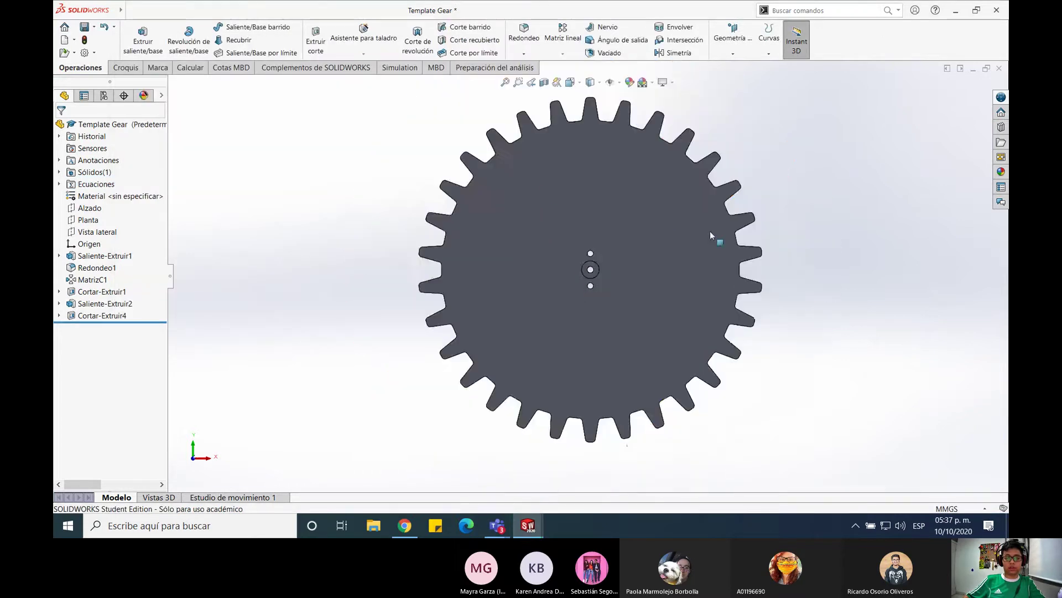
Inspect the rebuilt gear from the side and the front, and save the Template Gear part
{"action": "scroll", "coordinate": [710, 232], "scroll_direction": "up", "scroll_amount": 1}
{"action": "scroll", "coordinate": [638, 287], "scroll_direction": "down", "scroll_amount": 1}
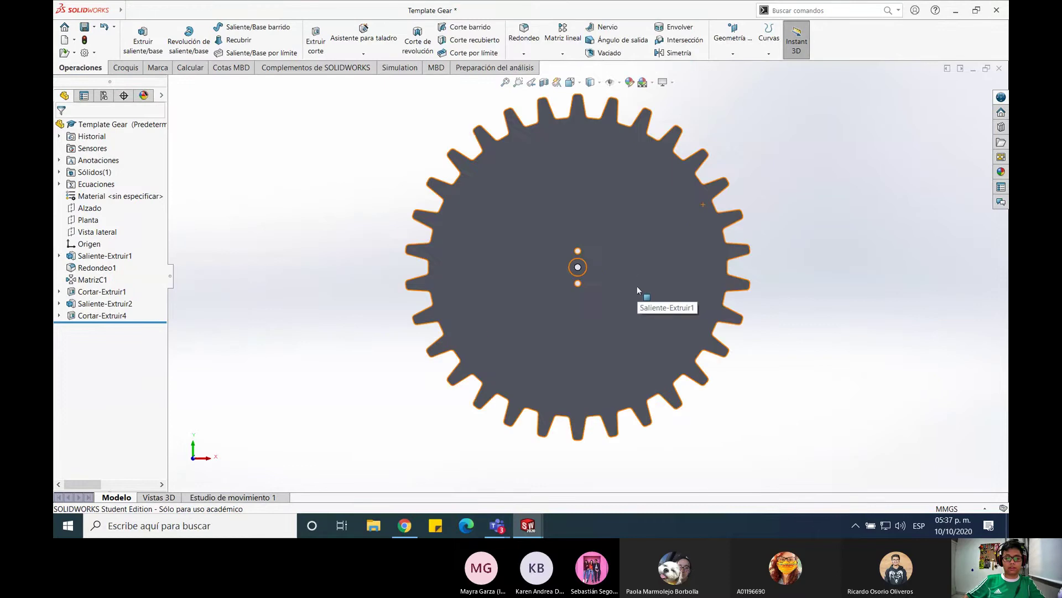
{"action": "middle_click_drag", "start_coordinate": [752, 323], "coordinate": [661, 343]}
{"action": "key", "text": "ctrl+4"}
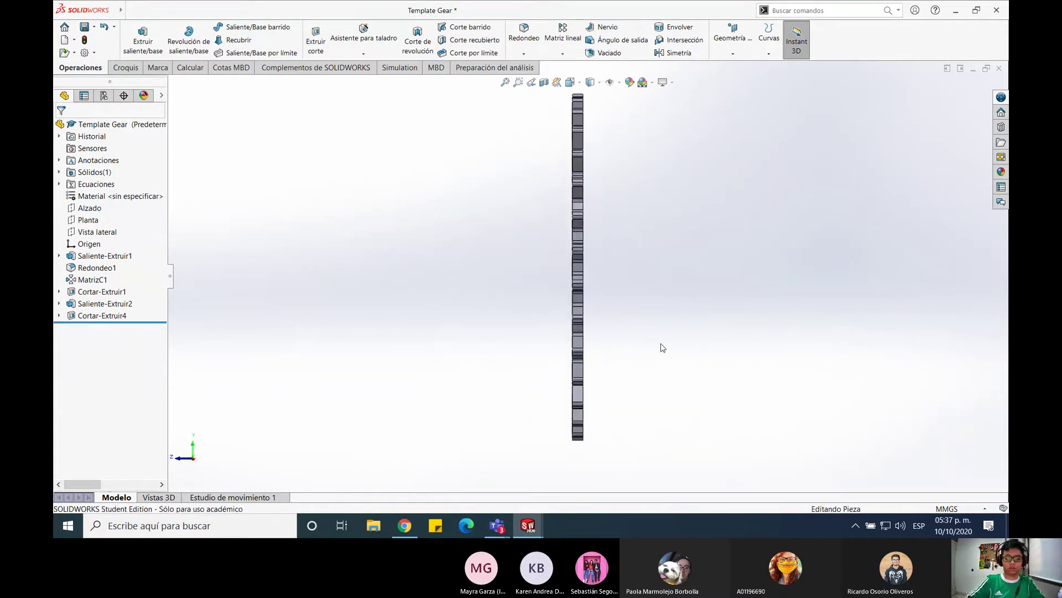
{"action": "key", "text": "ctrl+1"}
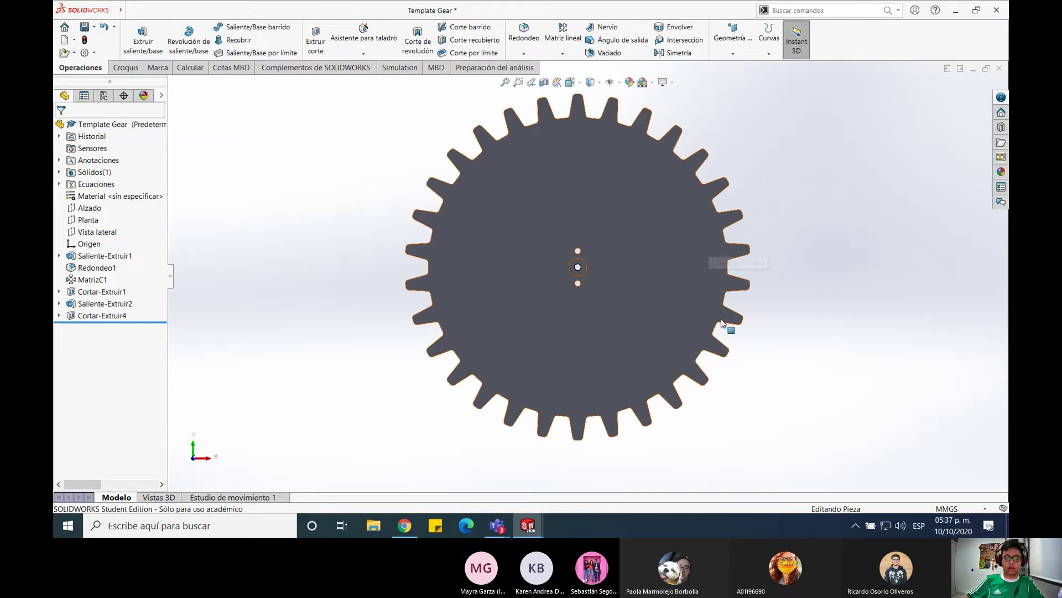
{"action": "scroll", "coordinate": [722, 343], "scroll_direction": "up", "scroll_amount": 1}
{"action": "scroll", "coordinate": [753, 343], "scroll_direction": "down", "scroll_amount": 1}
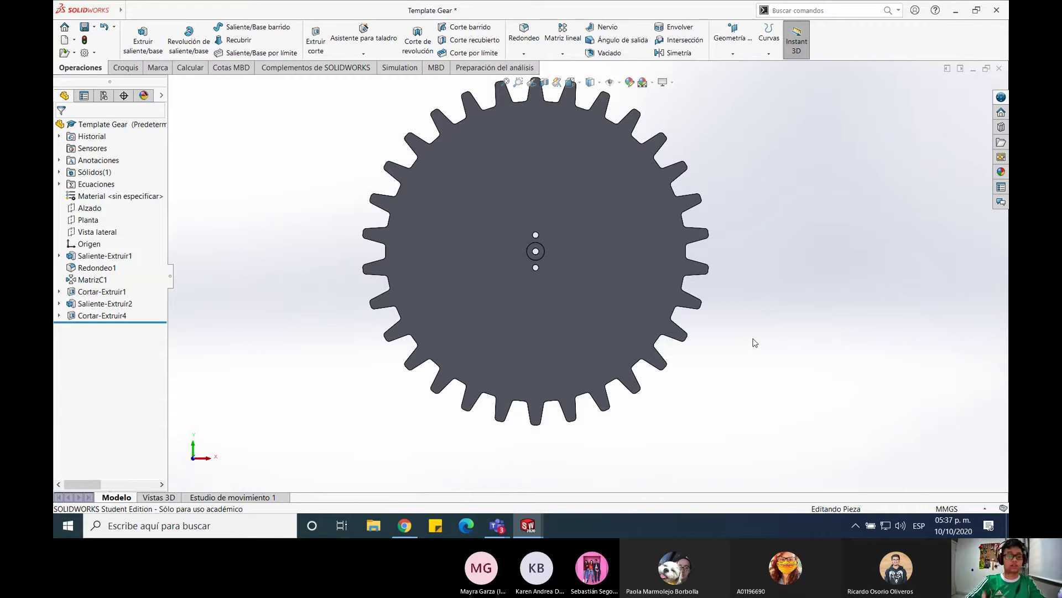
{"action": "key", "text": "ctrl+s"}
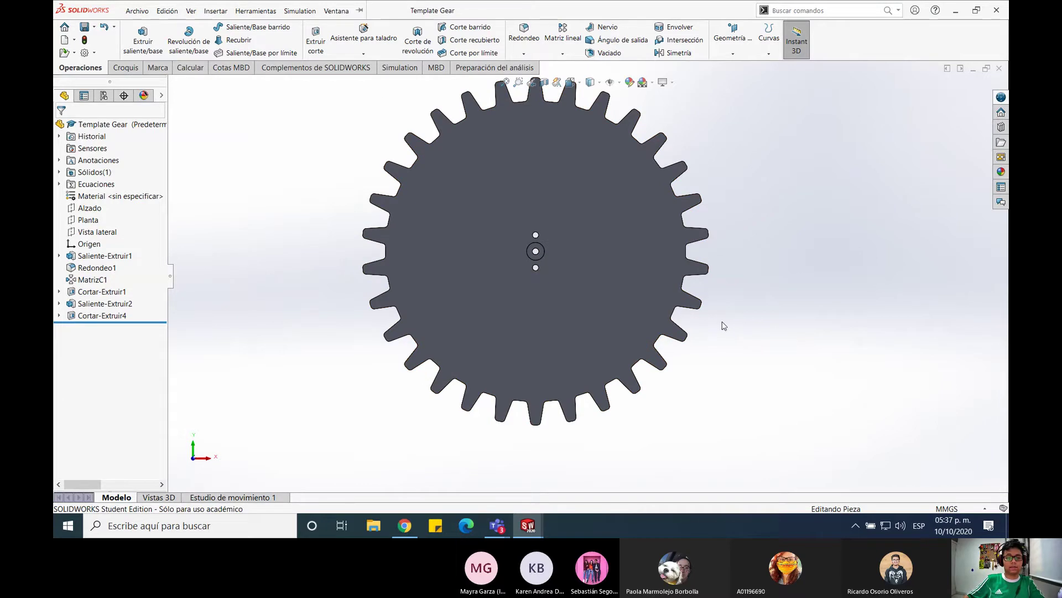
Reopen the equation manager beside the gear, review the global variables and the dimension equations, and accept it
{"action": "scroll", "coordinate": [724, 326], "scroll_direction": "up", "scroll_amount": 2}
{"action": "scroll", "coordinate": [620, 150], "scroll_direction": "down", "scroll_amount": 2}
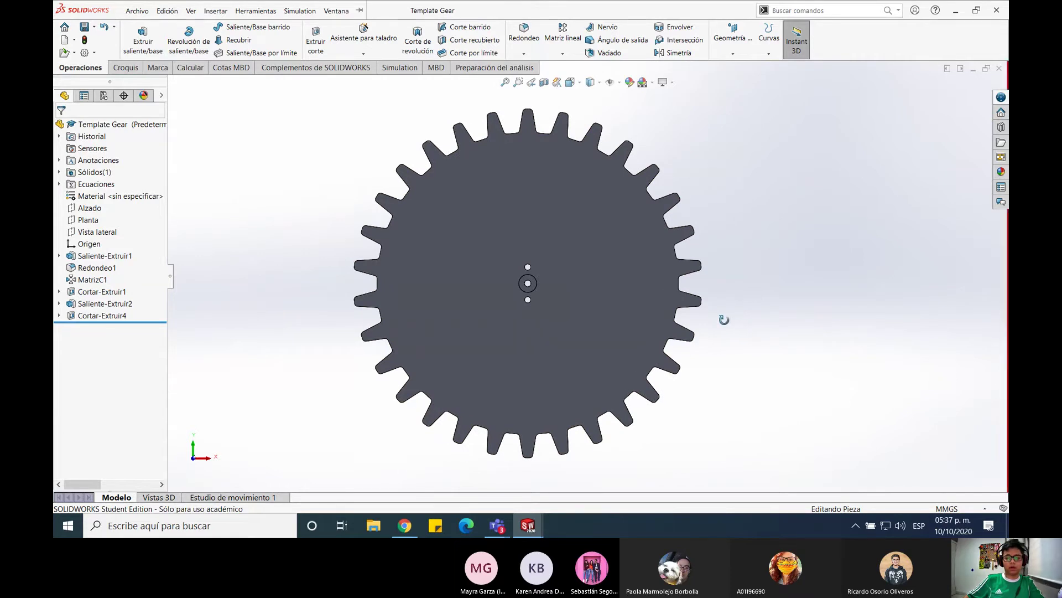
{"action": "middle_click_drag", "start_coordinate": [724, 319], "coordinate": [704, 320]}
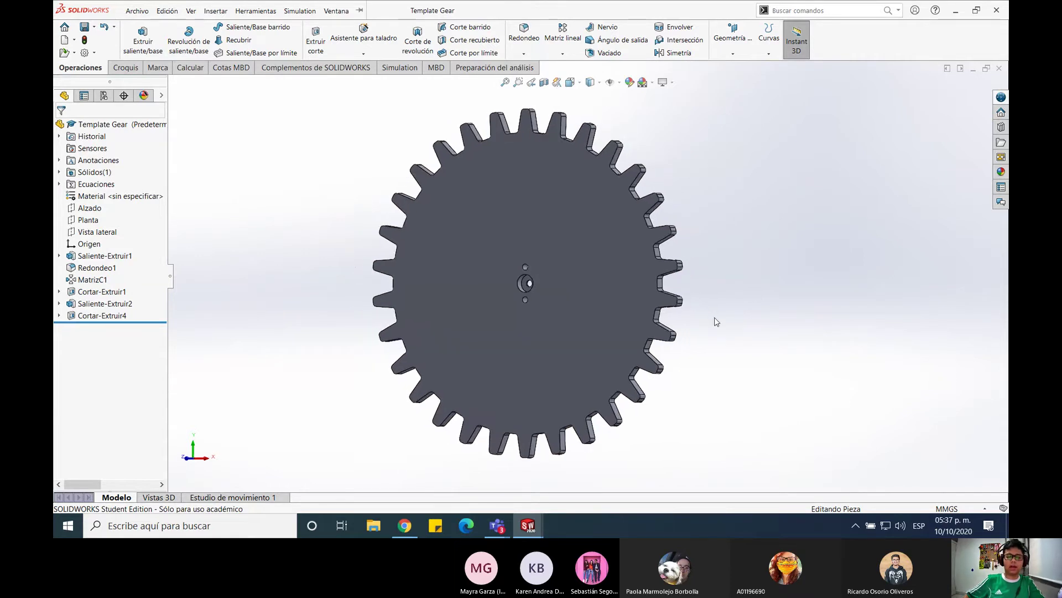
{"action": "key", "text": "ctrl+1"}
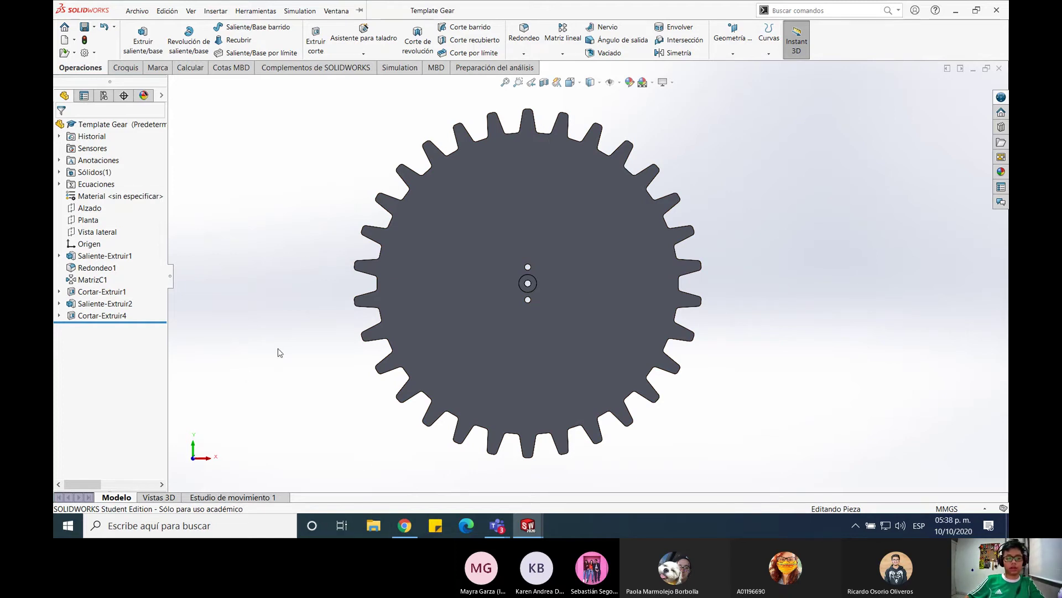
{"action": "right_click", "coordinate": [81, 186]}
{"action": "left_click", "coordinate": [101, 195]}
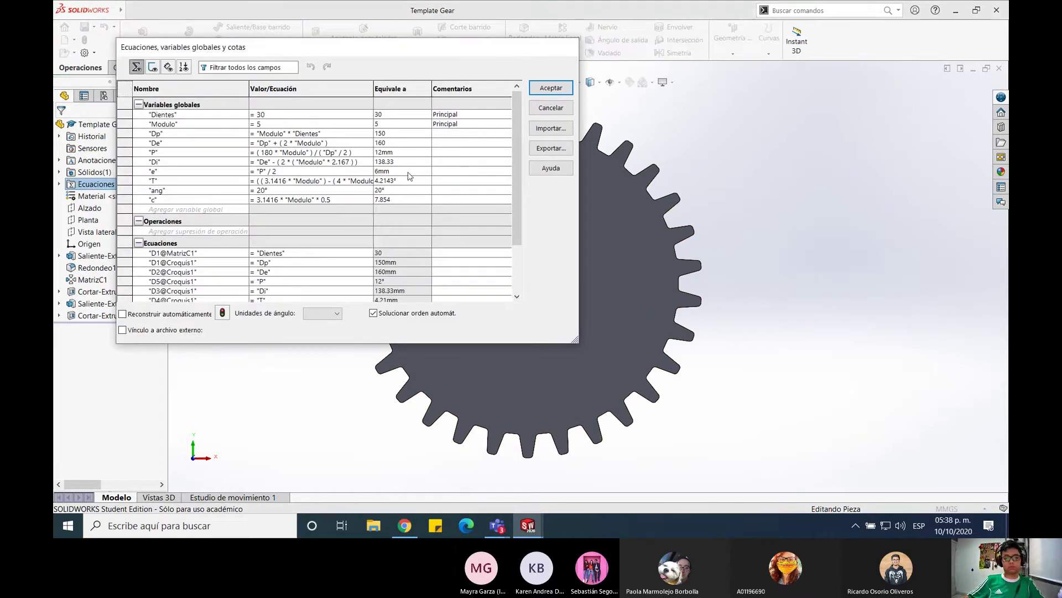
{"action": "left_click_drag", "start_coordinate": [437, 49], "coordinate": [827, 98]}
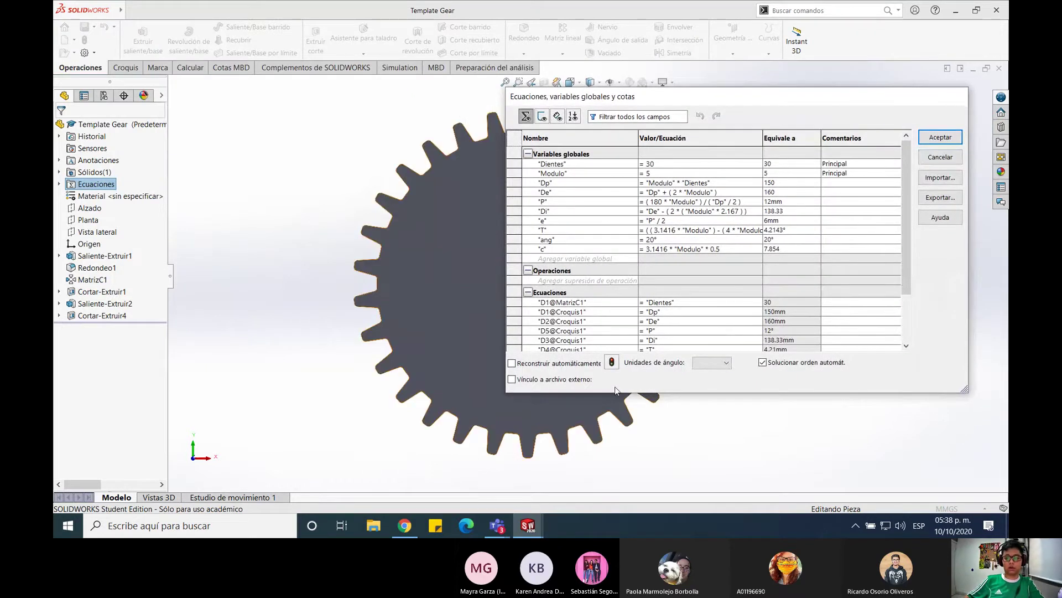
{"action": "scroll", "coordinate": [674, 337], "scroll_direction": "down", "scroll_amount": 2}
{"action": "scroll", "coordinate": [664, 262], "scroll_direction": "up", "scroll_amount": 2}
{"action": "left_click", "coordinate": [929, 138]}
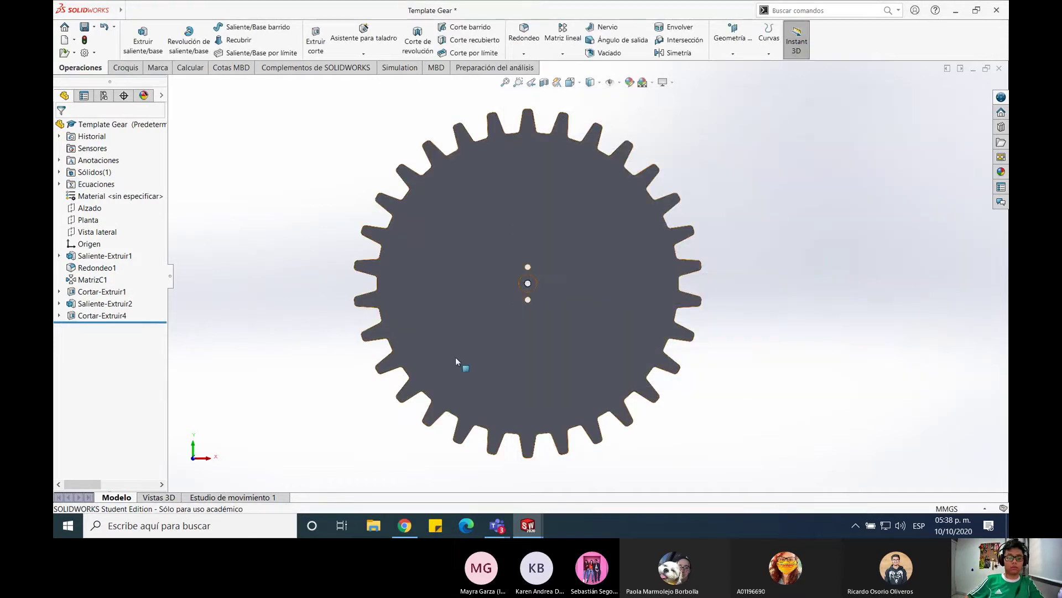
Close the Template Gear document, saving all changes, and stay on the ISO 527-2_1993 part
{"action": "mouse_move", "coordinate": [528, 525]}
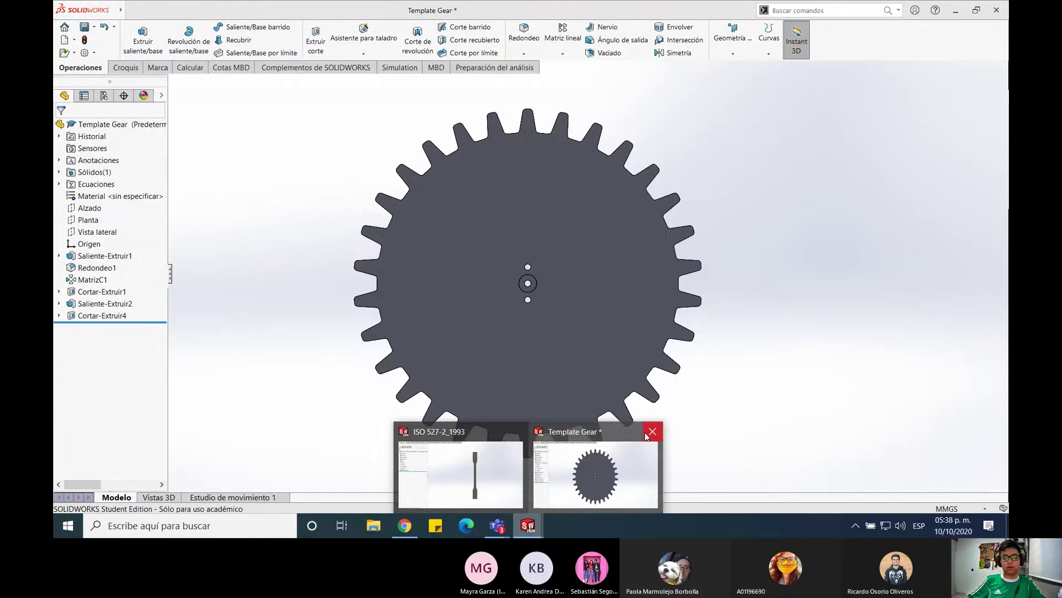
{"action": "left_click", "coordinate": [647, 434]}
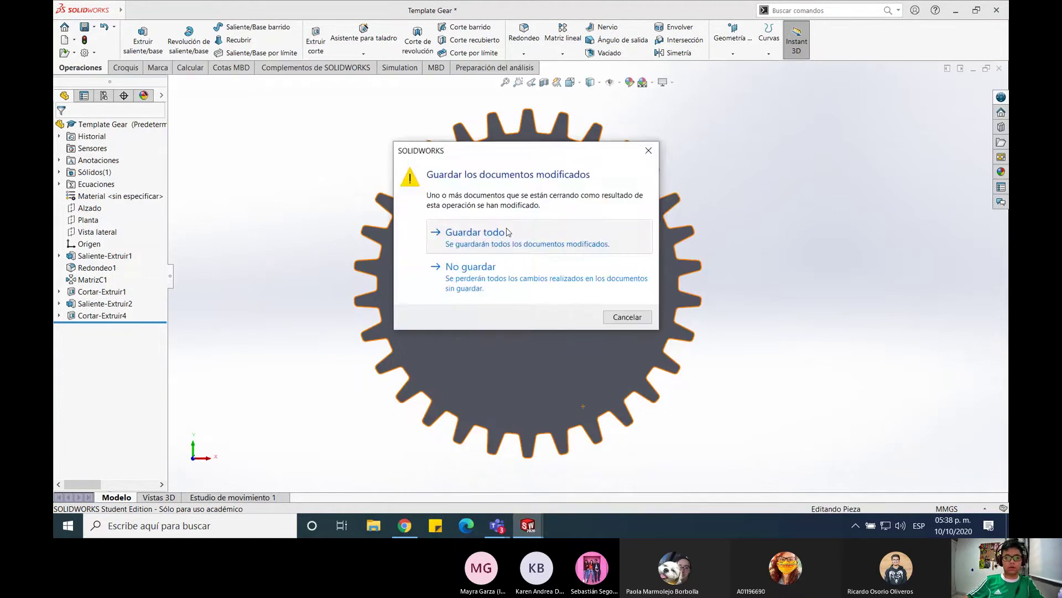
{"action": "left_click", "coordinate": [506, 229]}
{"action": "key", "text": "alt+Tab"}
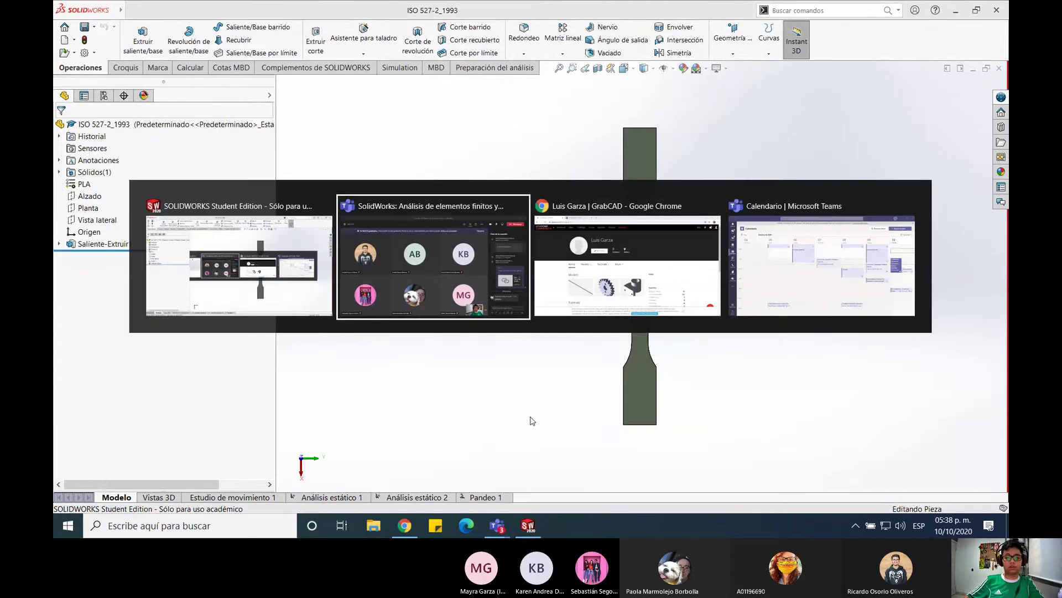
{"action": "key", "text": "Escape"}
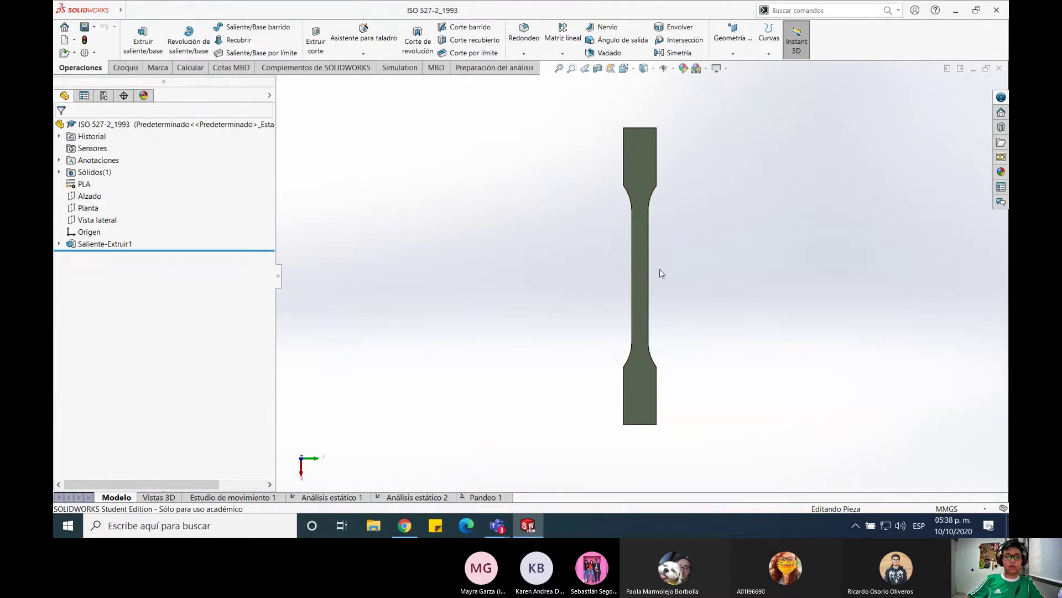
Check the Teams meeting and return to the ISO 527-2_1993 tensile specimen in SolidWorks
{"action": "scroll", "coordinate": [662, 277], "scroll_direction": "up", "scroll_amount": 1}
{"action": "scroll", "coordinate": [669, 300], "scroll_direction": "down", "scroll_amount": 1}
{"action": "scroll", "coordinate": [700, 308], "scroll_direction": "down", "scroll_amount": 1}
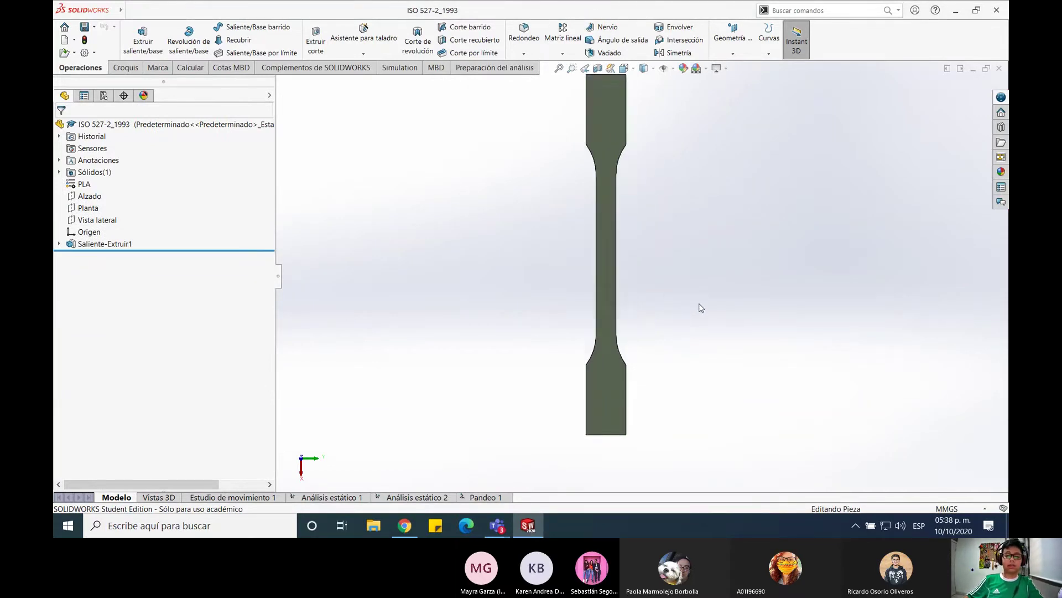
{"action": "scroll", "coordinate": [700, 307], "scroll_direction": "up", "scroll_amount": 1}
{"action": "scroll", "coordinate": [647, 197], "scroll_direction": "down", "scroll_amount": 1}
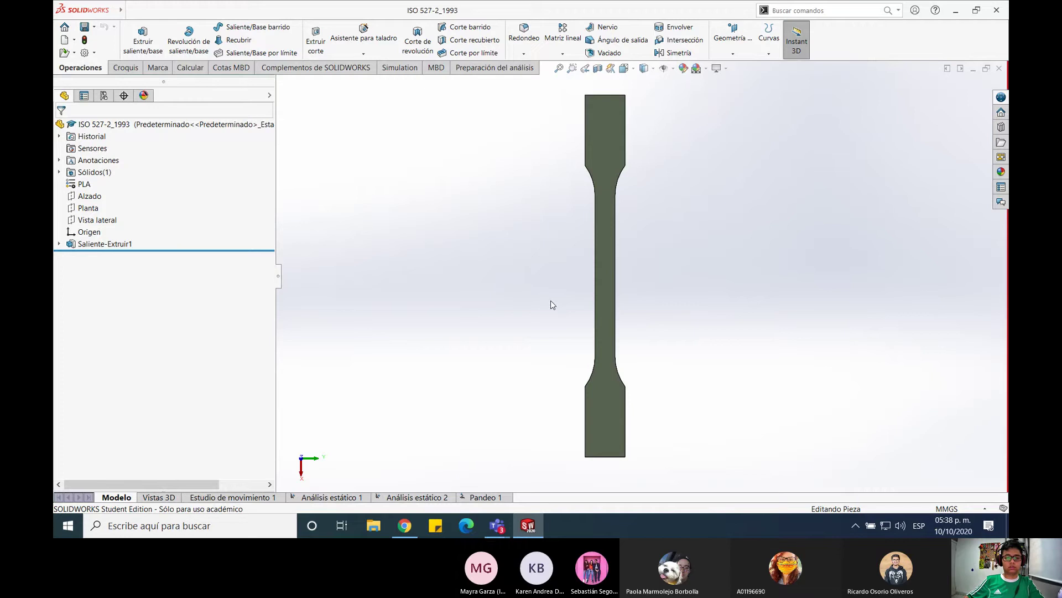
{"action": "left_click", "coordinate": [504, 526]}
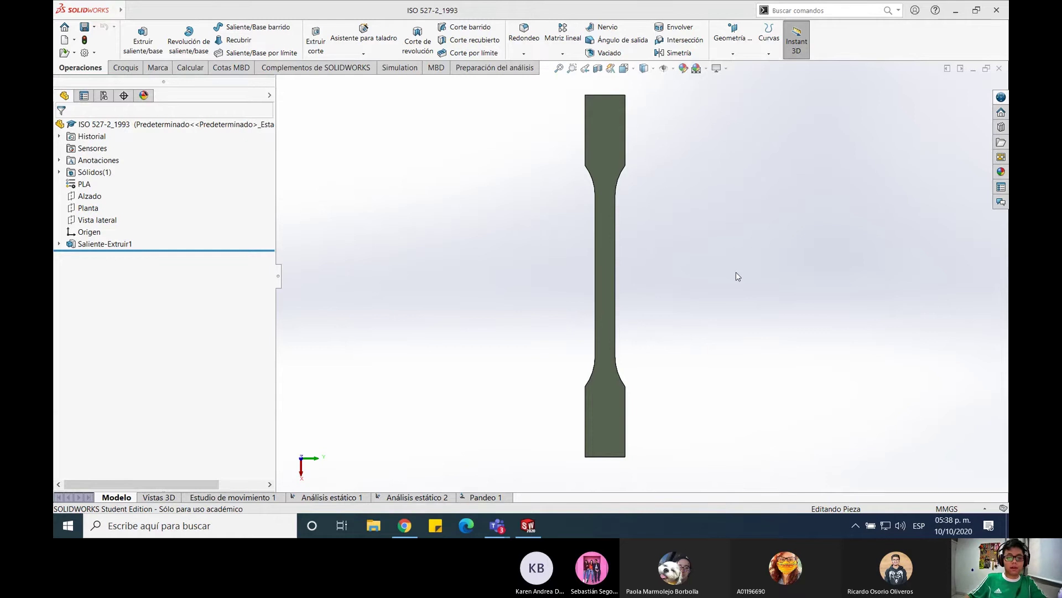
{"action": "scroll", "coordinate": [649, 277], "scroll_direction": "up", "scroll_amount": 1}
{"action": "scroll", "coordinate": [654, 259], "scroll_direction": "down", "scroll_amount": 1}
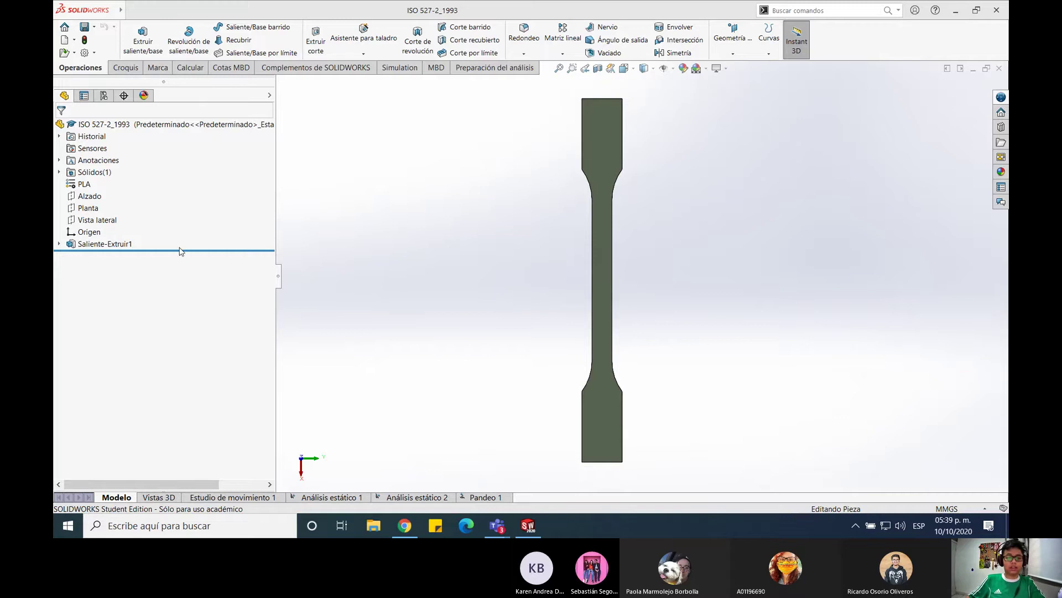
Review the material options offered for the specimen's PLA material and dismiss them without choosing one
{"action": "right_click", "coordinate": [89, 184]}
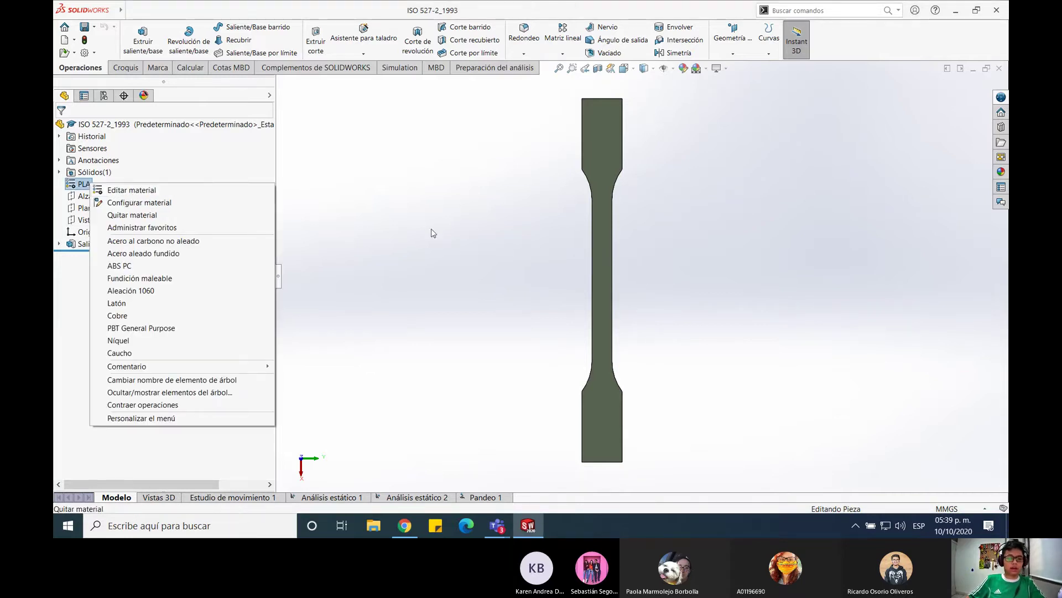
{"action": "left_click", "coordinate": [434, 247]}
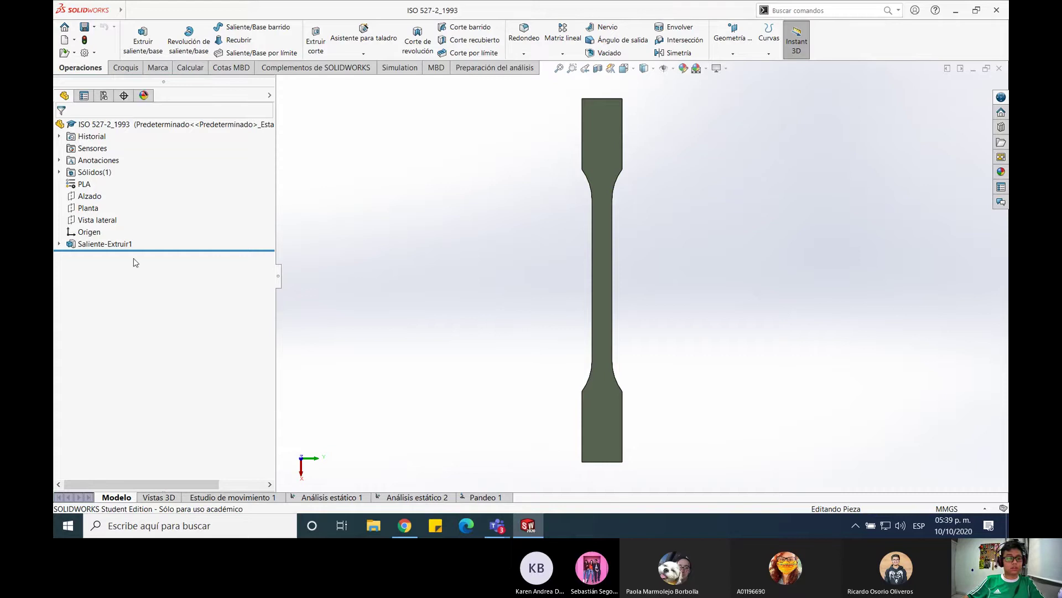
{"action": "right_click", "coordinate": [84, 184]}
{"action": "left_click", "coordinate": [332, 286]}
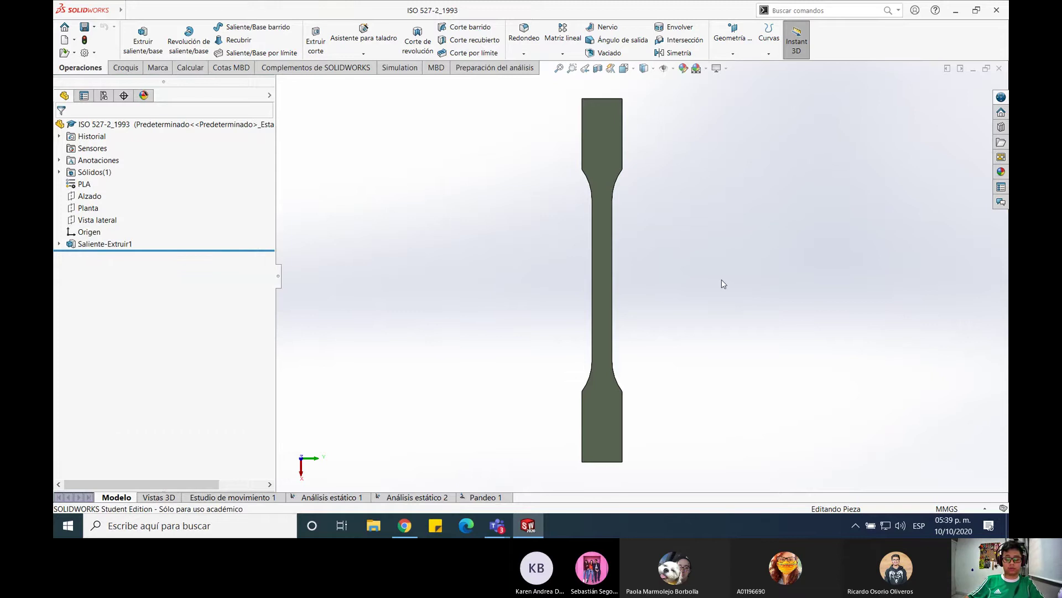
Select the specimen's broad face in a tilted view to display the dimensions of Saliente-Extruir1
{"action": "middle_click_drag", "start_coordinate": [631, 214], "coordinate": [615, 157]}
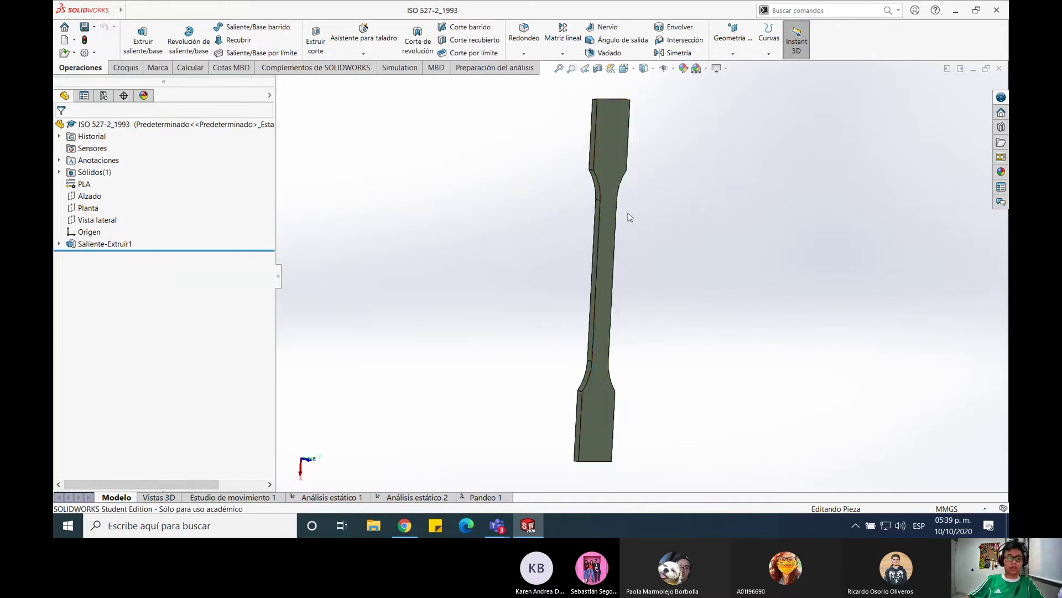
{"action": "left_click", "coordinate": [613, 147]}
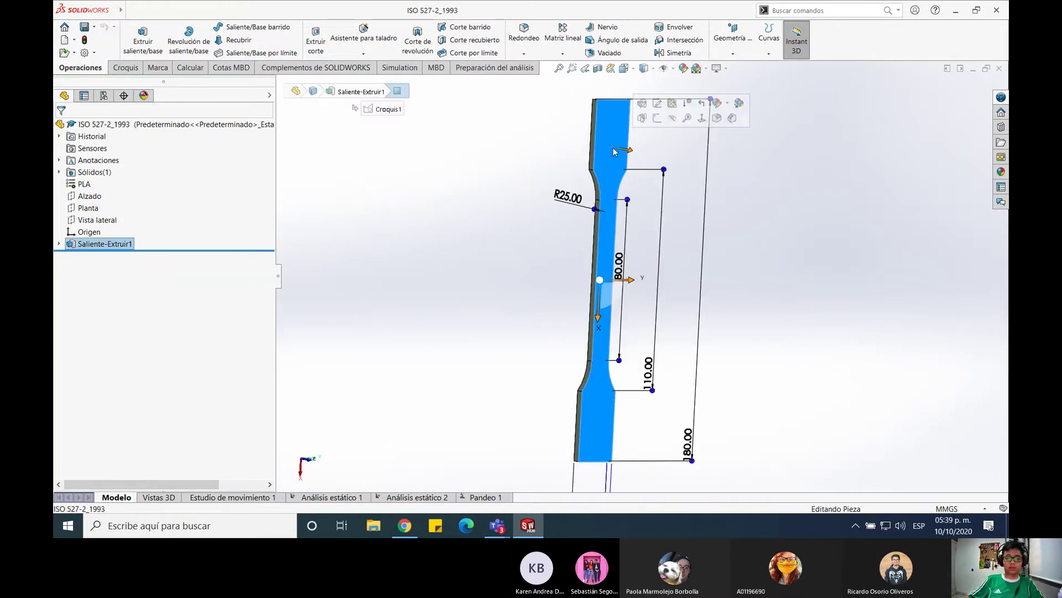
Clear the face selection and turn the specimen to a view normal to its broad face
{"action": "left_click", "coordinate": [765, 246]}
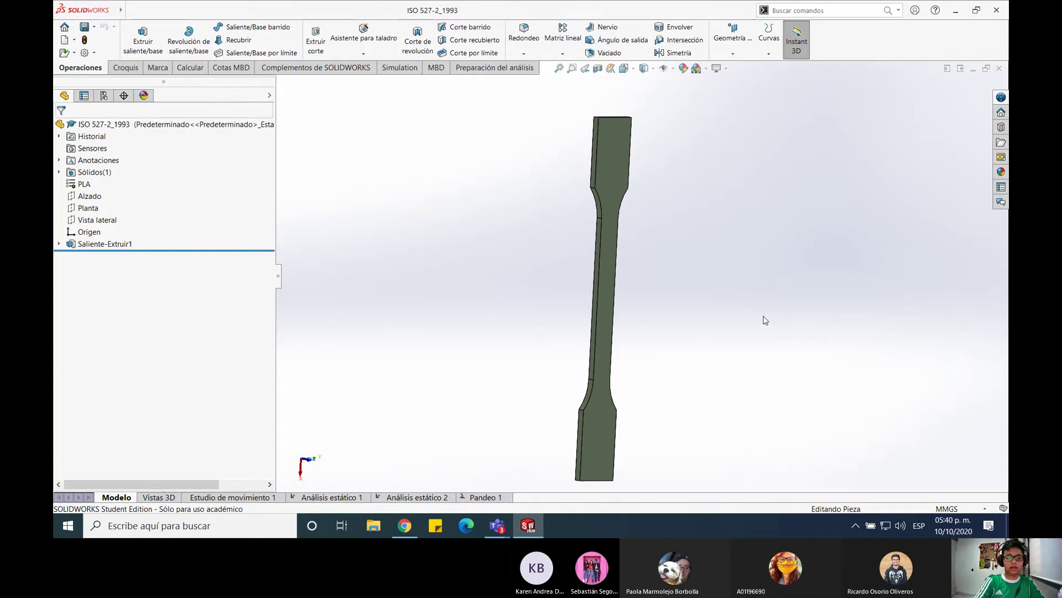
{"action": "key", "text": "ctrl+8"}
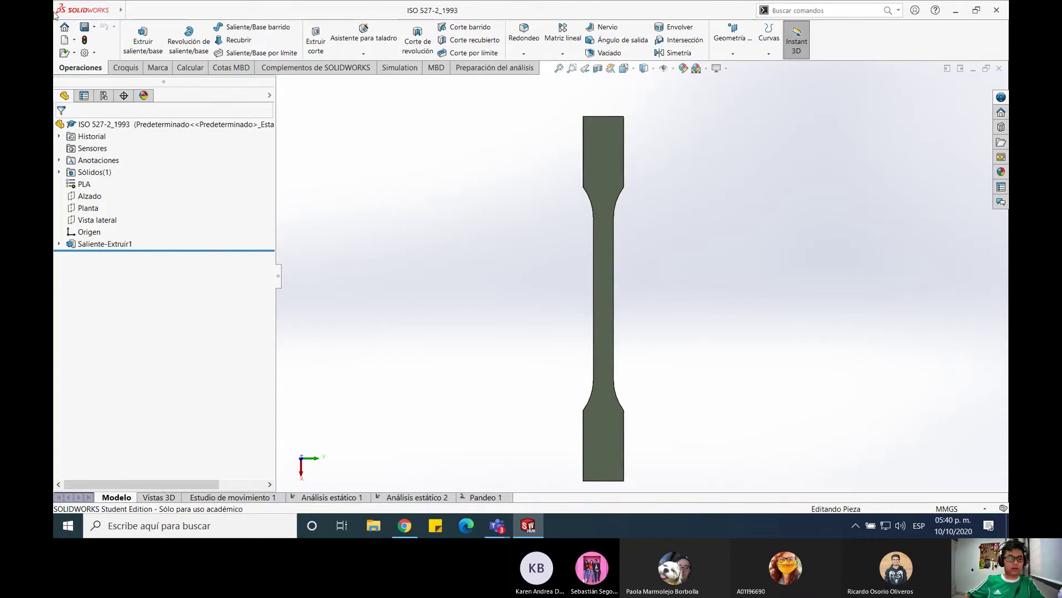
{"action": "right_click", "coordinate": [84, 184]}
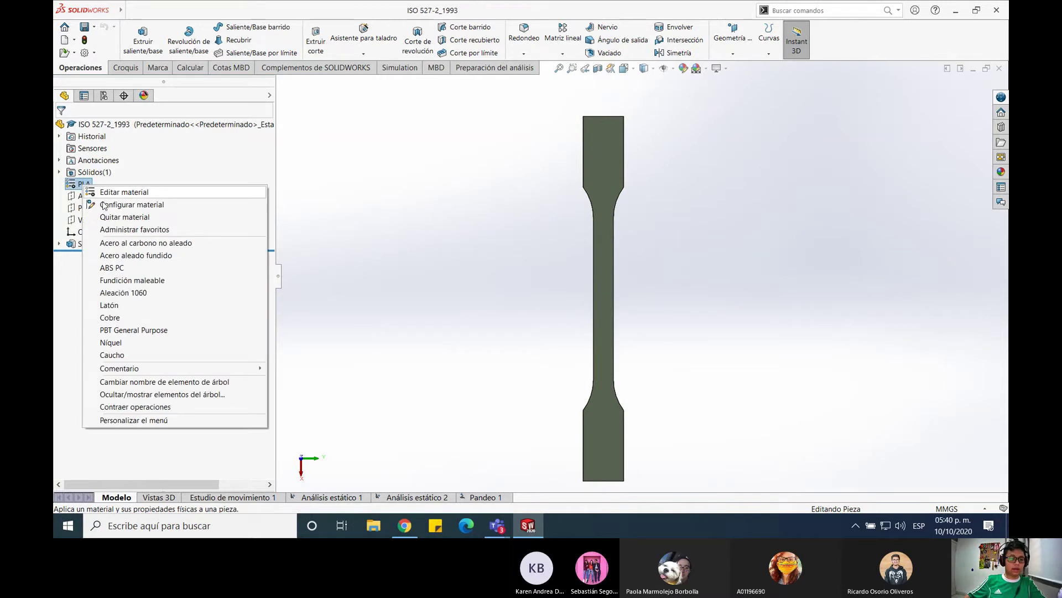
{"action": "left_click", "coordinate": [392, 221]}
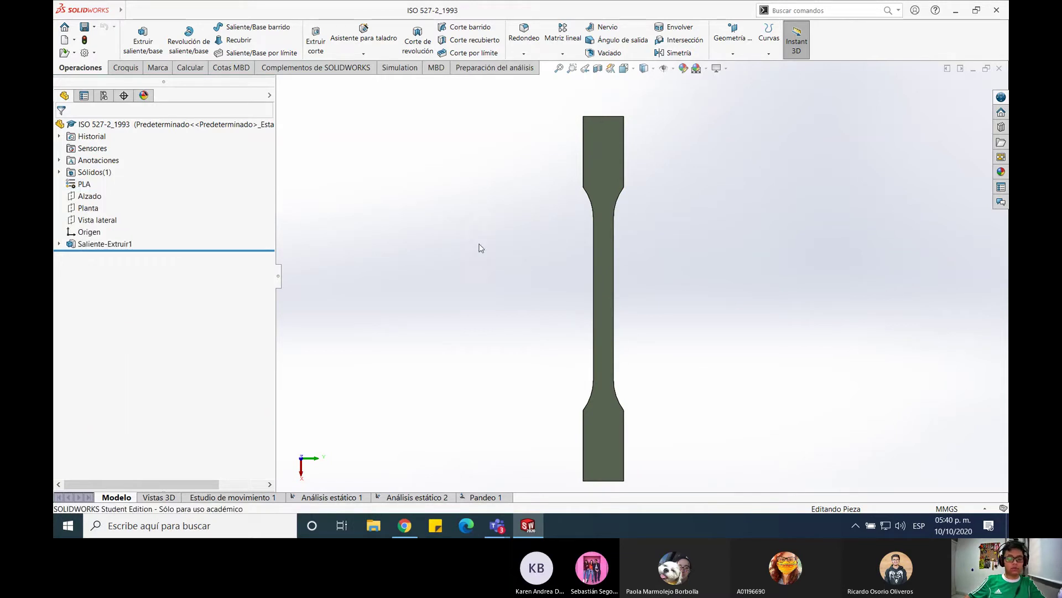
Open the material editor for the specimen's PLA and expand the Plásticos category of the solidworks materials library
{"action": "right_click", "coordinate": [88, 185]}
{"action": "left_click", "coordinate": [154, 194]}
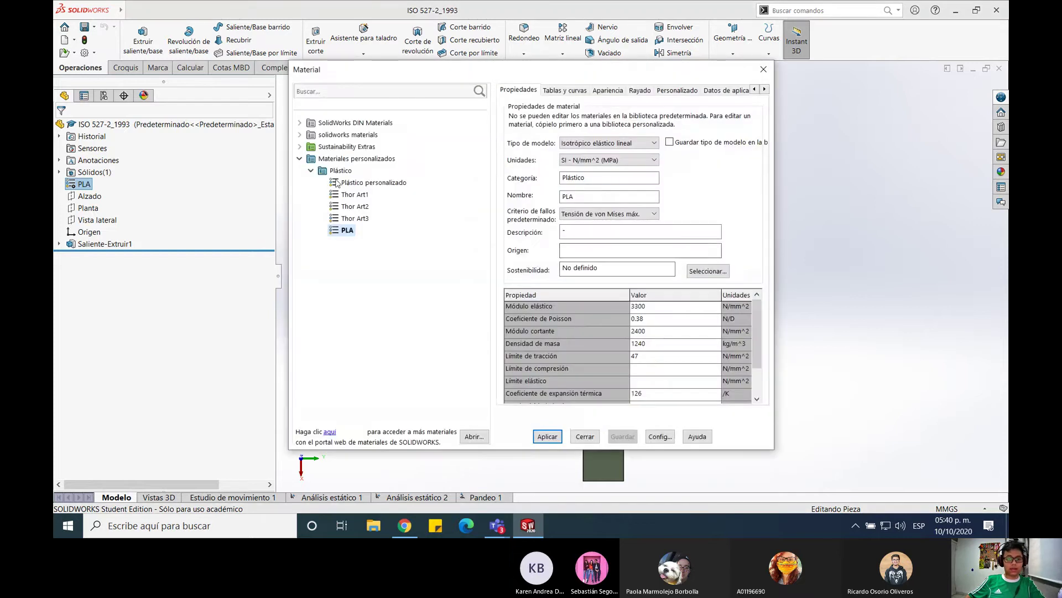
{"action": "left_click", "coordinate": [311, 170]}
{"action": "left_click", "coordinate": [304, 159]}
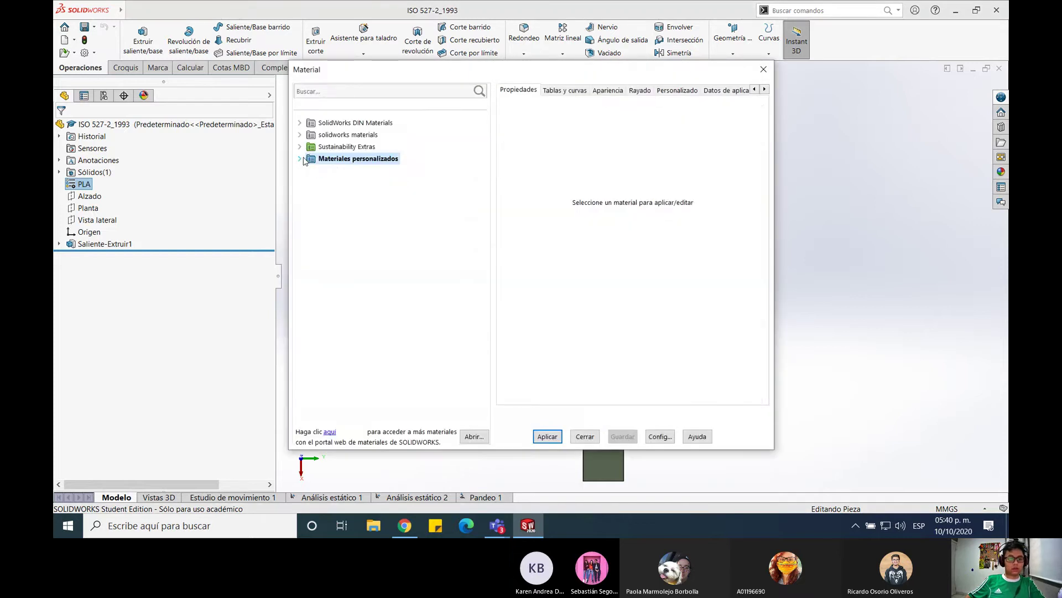
{"action": "left_click", "coordinate": [300, 159]}
{"action": "left_click", "coordinate": [300, 135]}
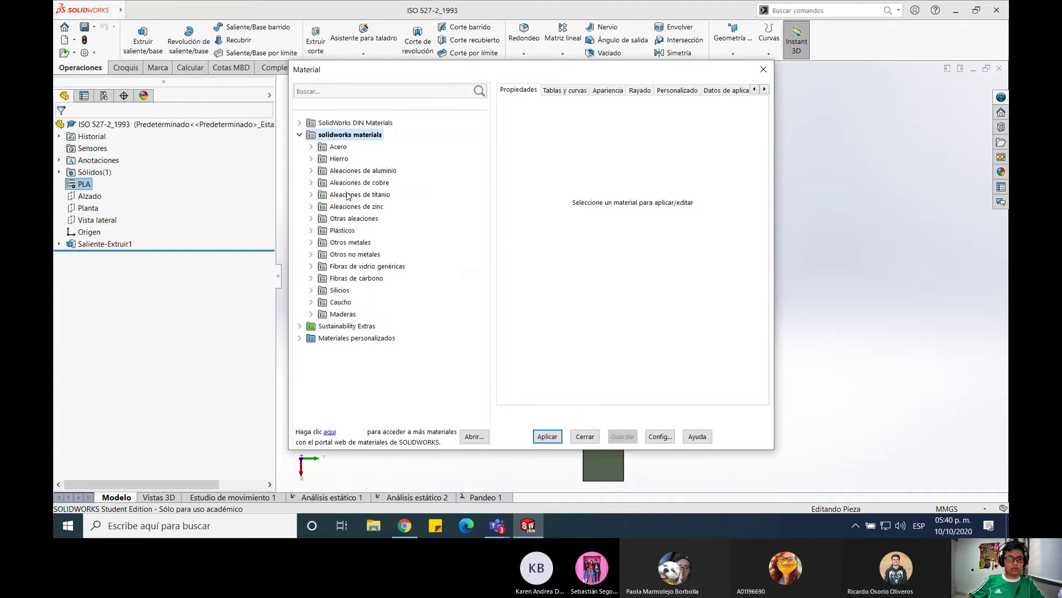
{"action": "double_click", "coordinate": [323, 230]}
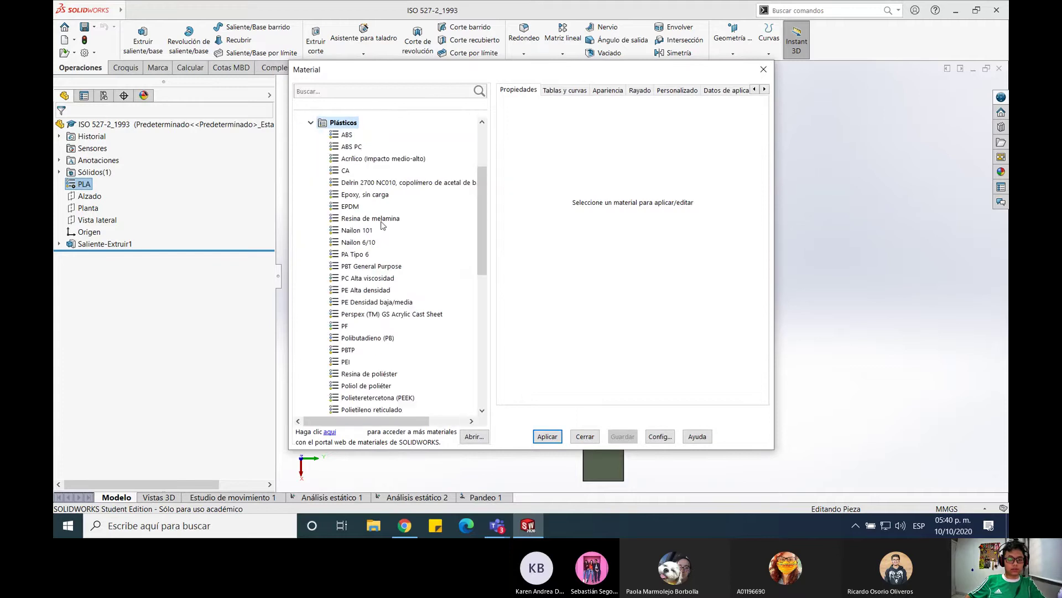
Look through the plastics offered in the solidworks materials library and collapse the category
{"action": "scroll", "coordinate": [379, 230], "scroll_direction": "down", "scroll_amount": 1}
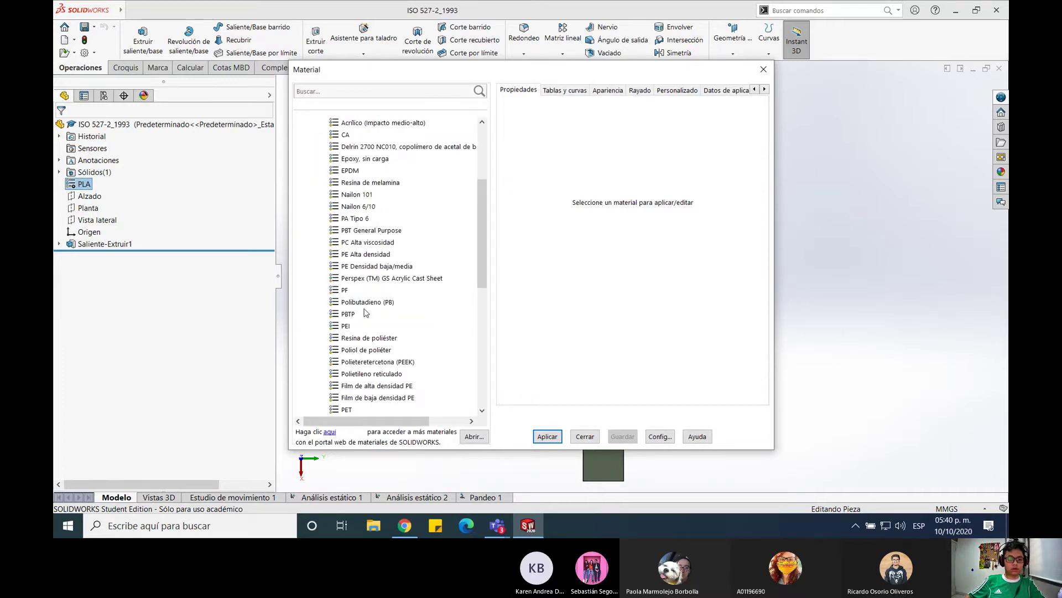
{"action": "scroll", "coordinate": [368, 304], "scroll_direction": "down", "scroll_amount": 3}
{"action": "scroll", "coordinate": [368, 303], "scroll_direction": "down", "scroll_amount": 3}
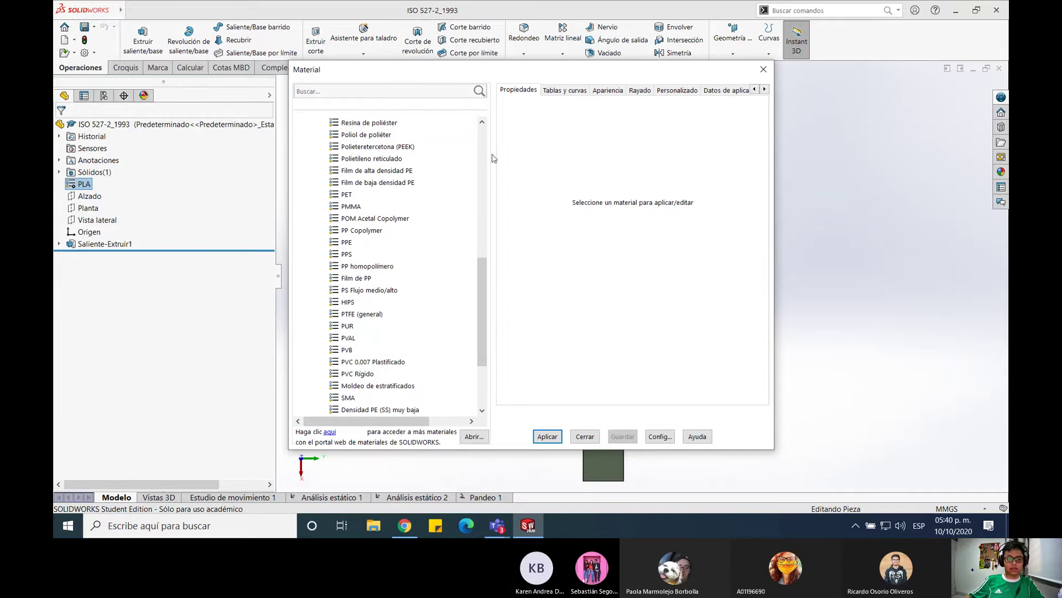
{"action": "scroll", "coordinate": [403, 238], "scroll_direction": "down", "scroll_amount": 4}
{"action": "scroll", "coordinate": [400, 239], "scroll_direction": "up", "scroll_amount": 8}
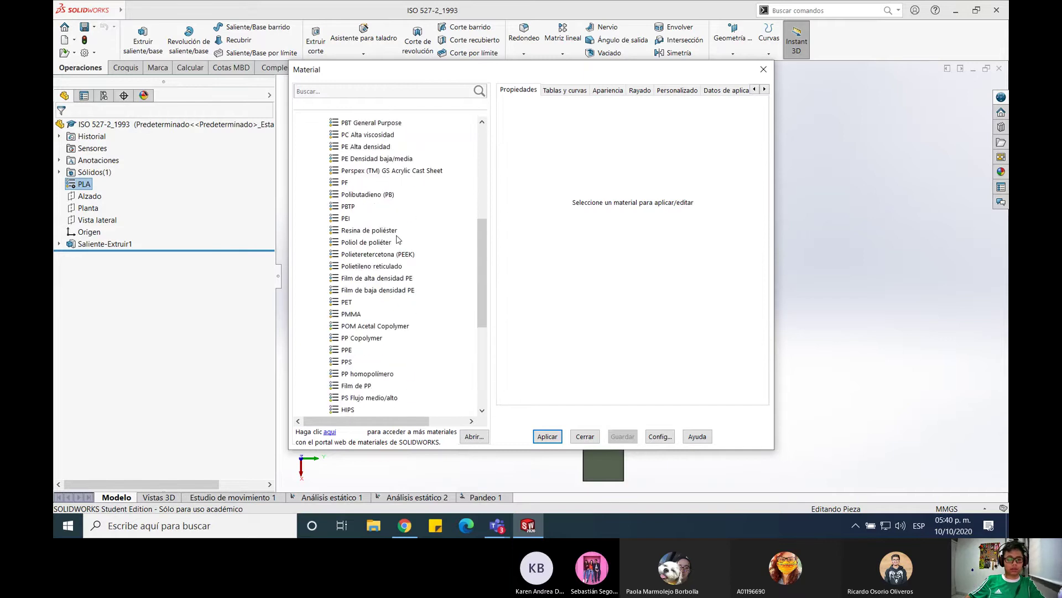
{"action": "scroll", "coordinate": [398, 239], "scroll_direction": "up", "scroll_amount": 3}
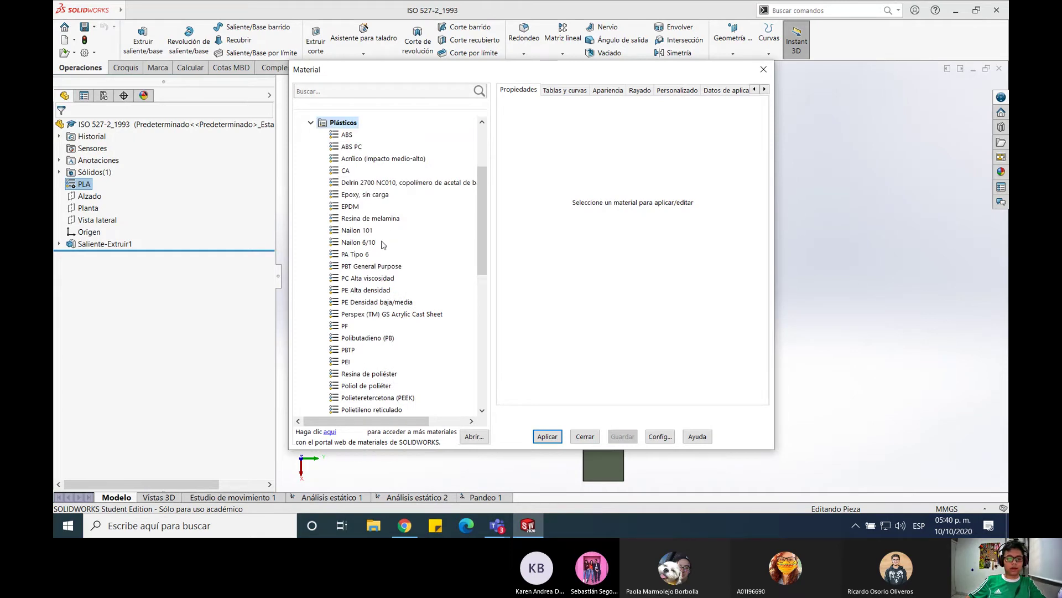
{"action": "scroll", "coordinate": [403, 230], "scroll_direction": "down", "scroll_amount": 2}
{"action": "scroll", "coordinate": [403, 231], "scroll_direction": "up", "scroll_amount": 3}
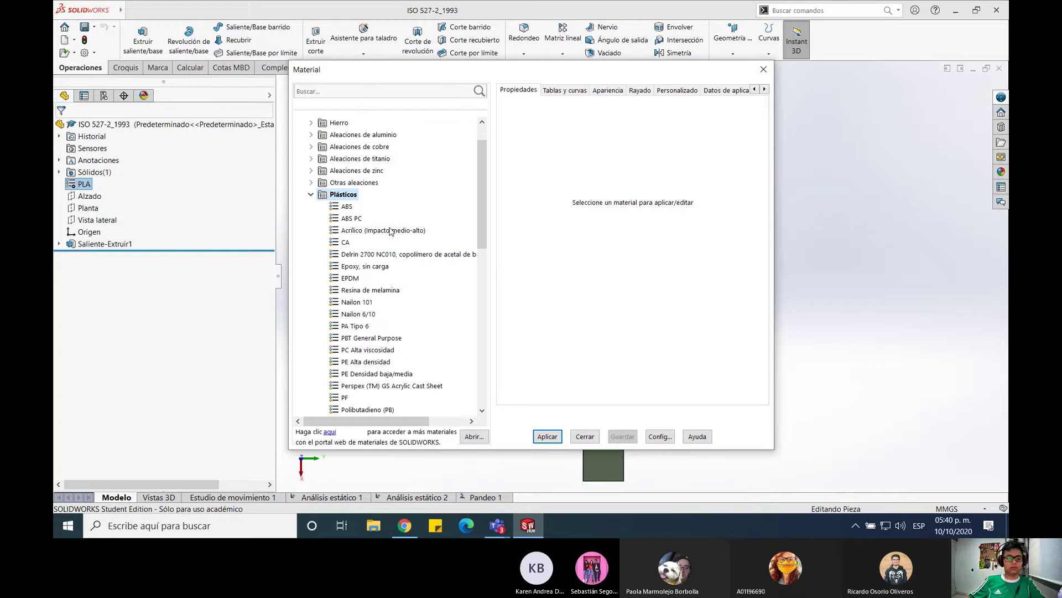
{"action": "left_click", "coordinate": [311, 194]}
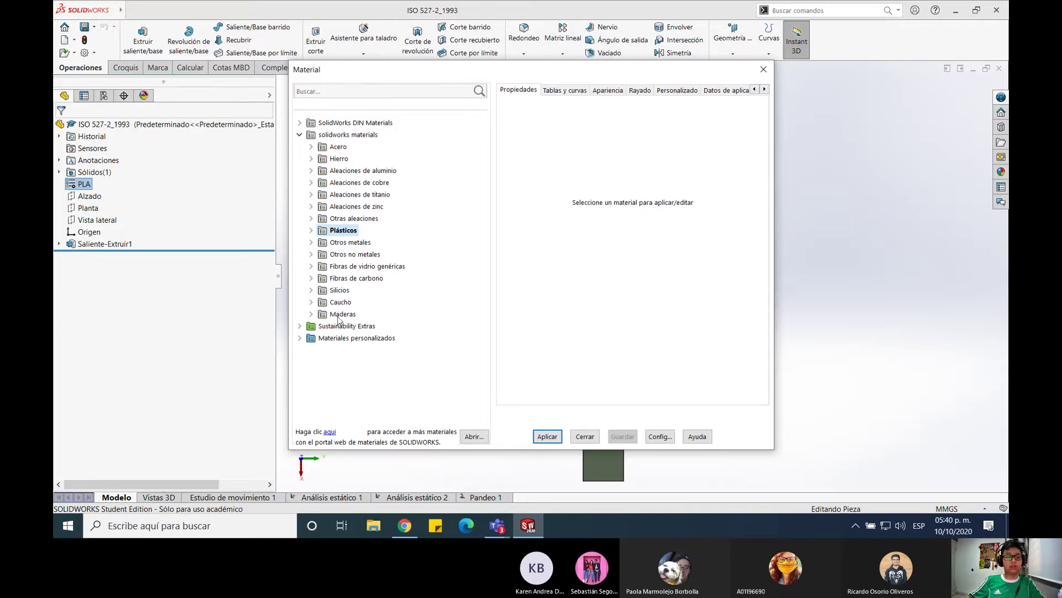
Expand Materiales personalizados, view the materials in its Plástico category and collapse that category
{"action": "double_click", "coordinate": [305, 340]}
{"action": "left_click", "coordinate": [343, 352]}
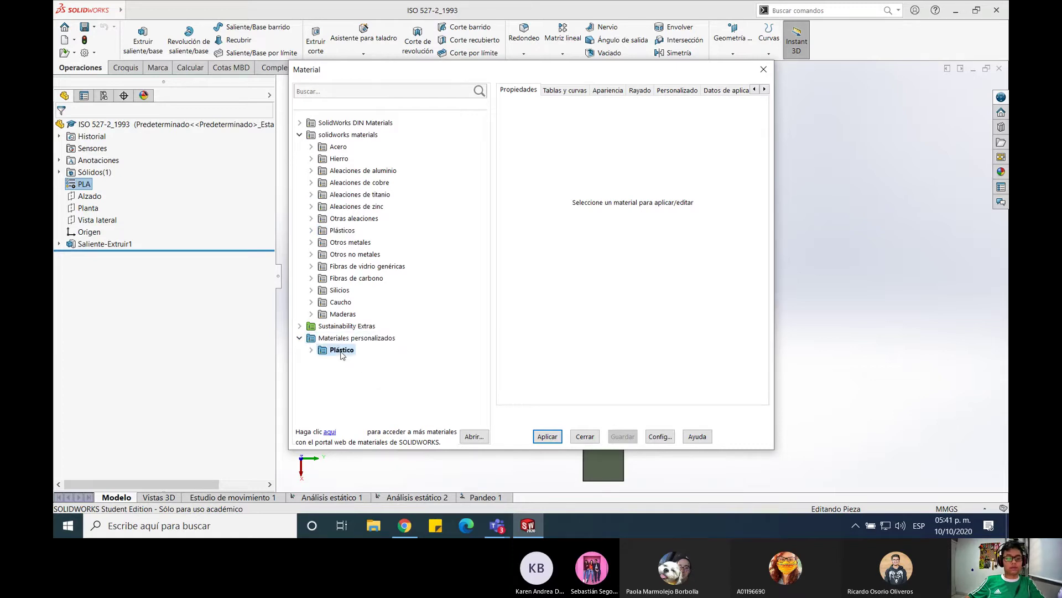
{"action": "left_click", "coordinate": [311, 350]}
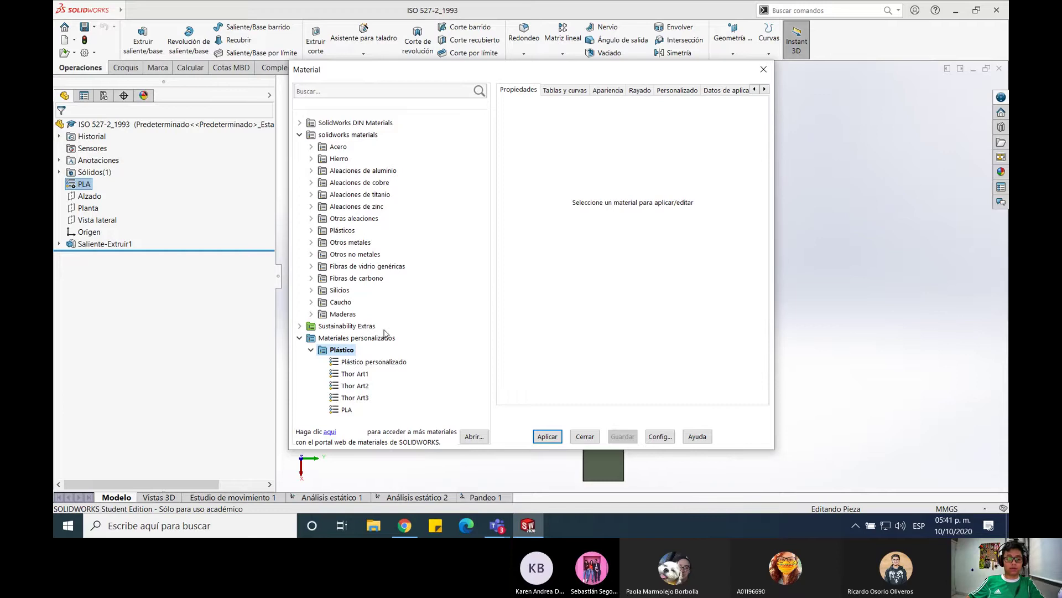
{"action": "left_click", "coordinate": [354, 411]}
{"action": "left_click", "coordinate": [312, 350]}
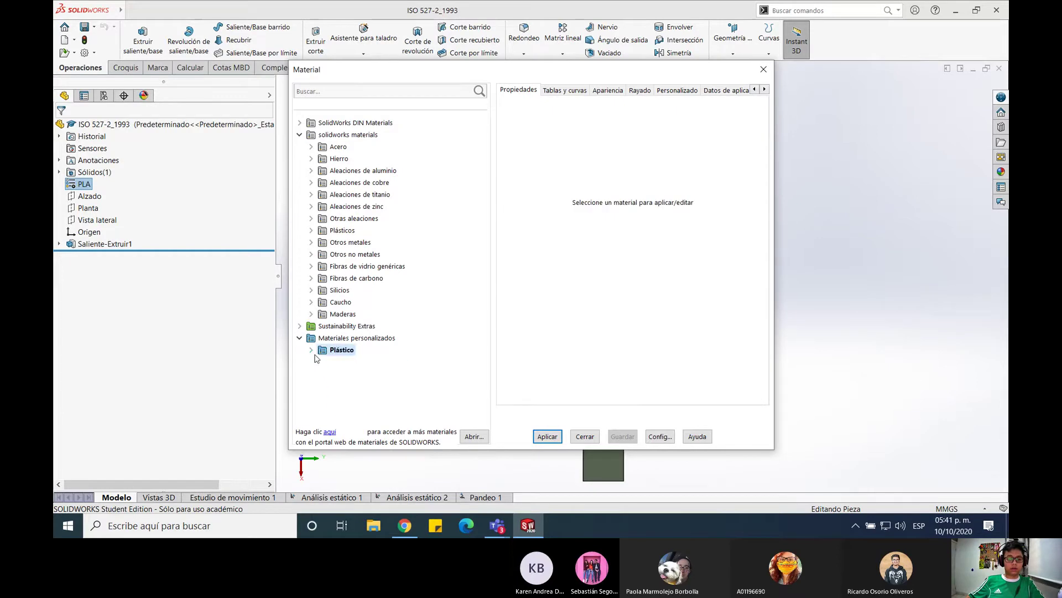
Review the options offered for the Materiales personalizados library and dismiss them without choosing one
{"action": "right_click", "coordinate": [317, 338]}
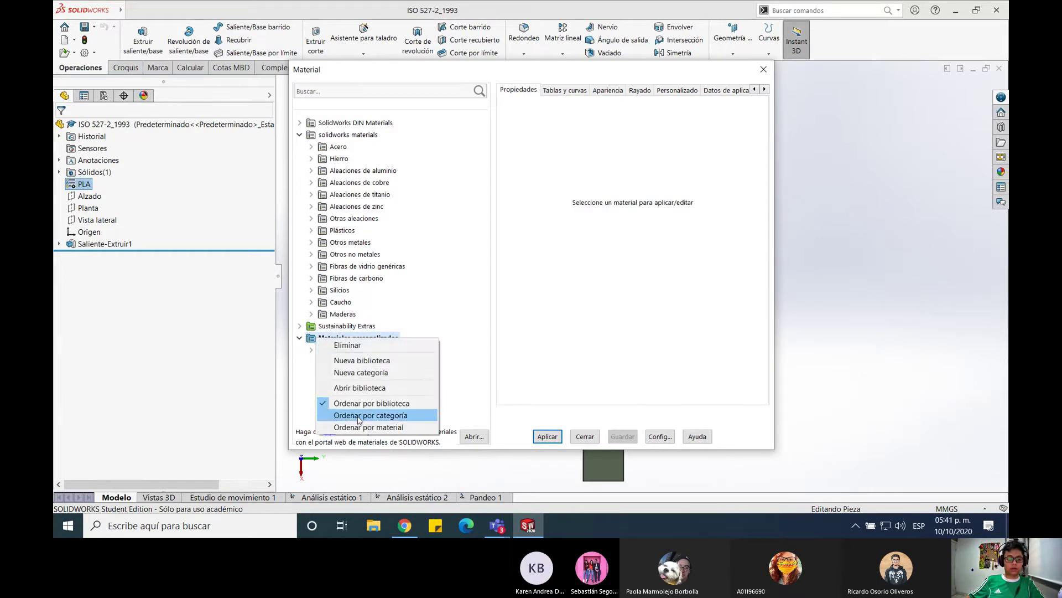
{"action": "left_click", "coordinate": [476, 310]}
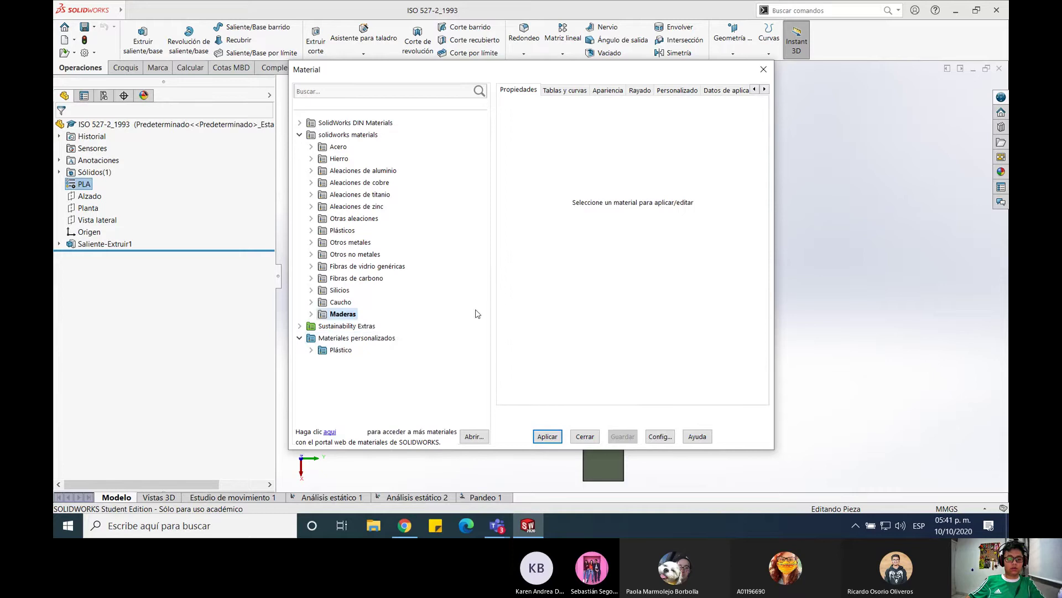
{"action": "left_click", "coordinate": [388, 338]}
{"action": "right_click", "coordinate": [390, 339]}
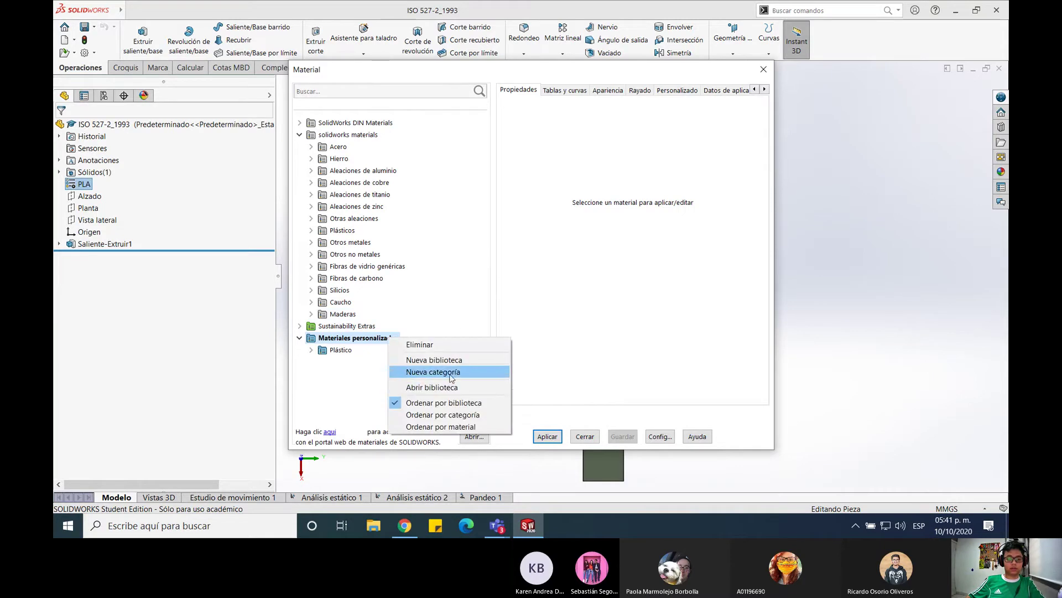
{"action": "left_click", "coordinate": [333, 390]}
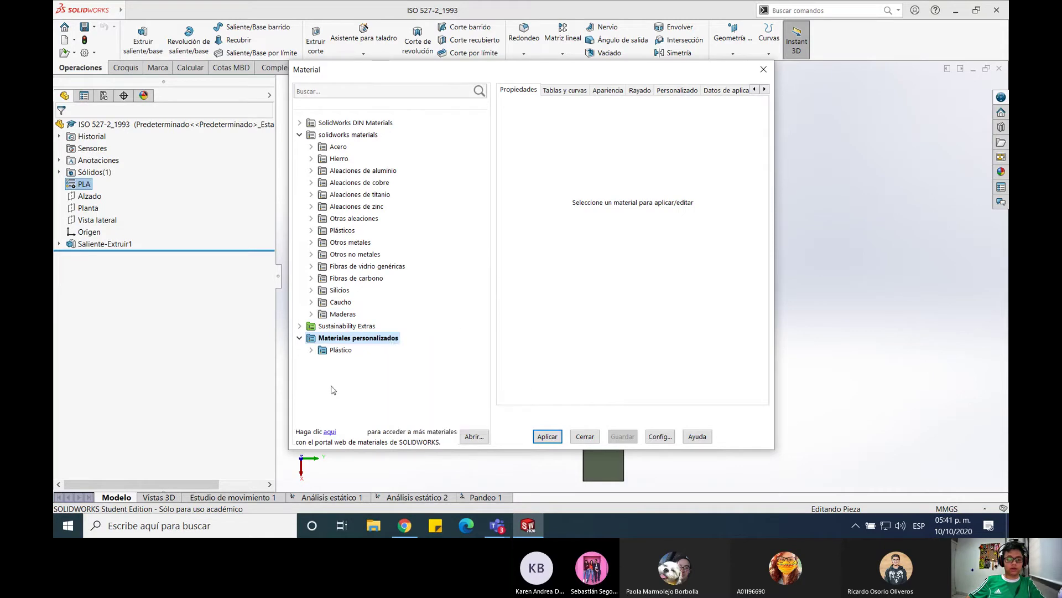
Create a new material named Clase in the Plástico category of Materiales personalizados
{"action": "left_click", "coordinate": [330, 353]}
{"action": "left_click", "coordinate": [313, 350]}
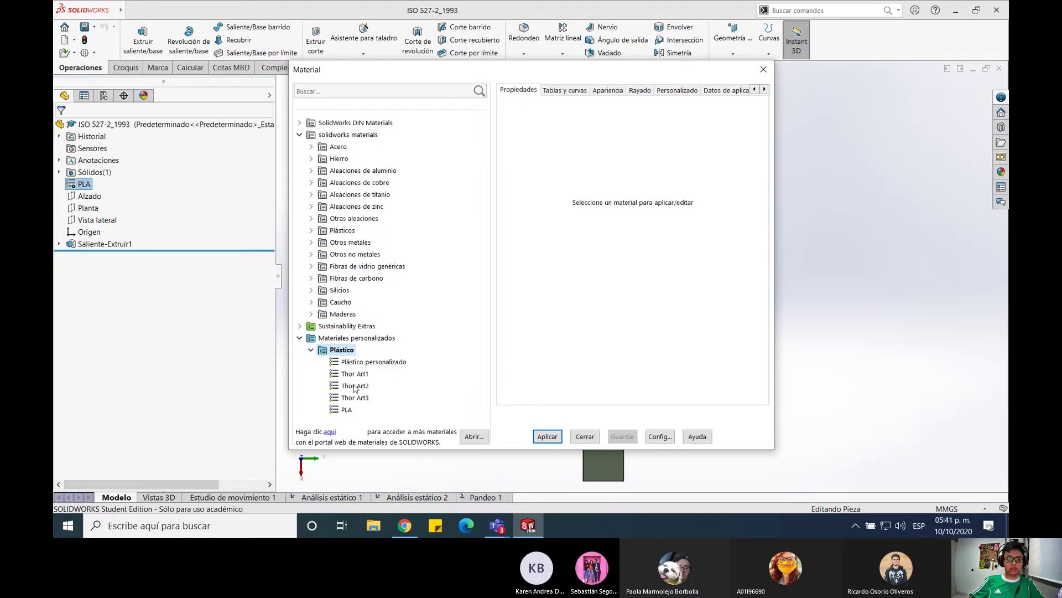
{"action": "right_click", "coordinate": [343, 355]}
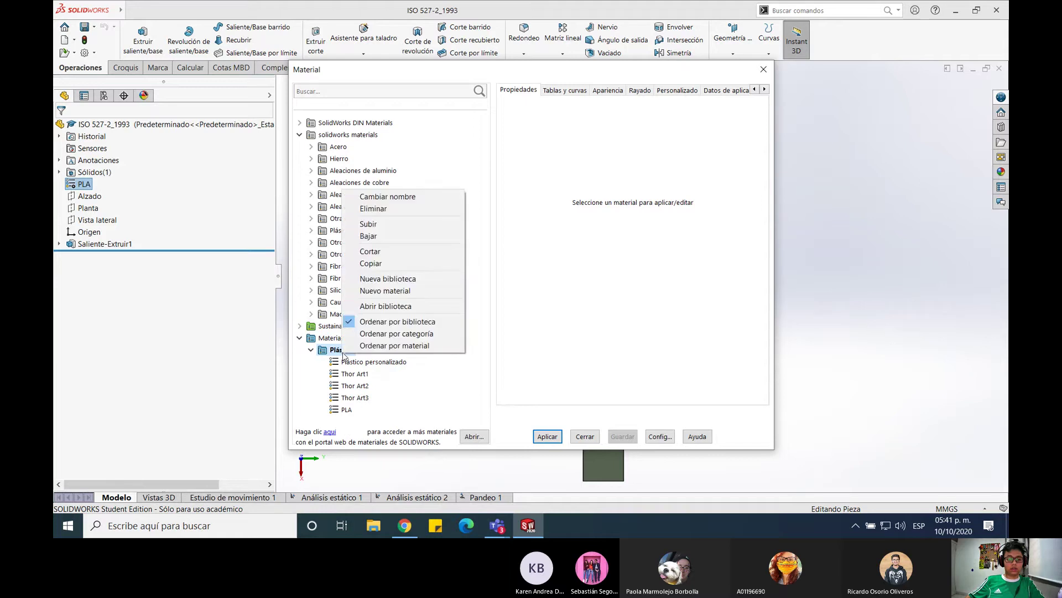
{"action": "left_click", "coordinate": [405, 291]}
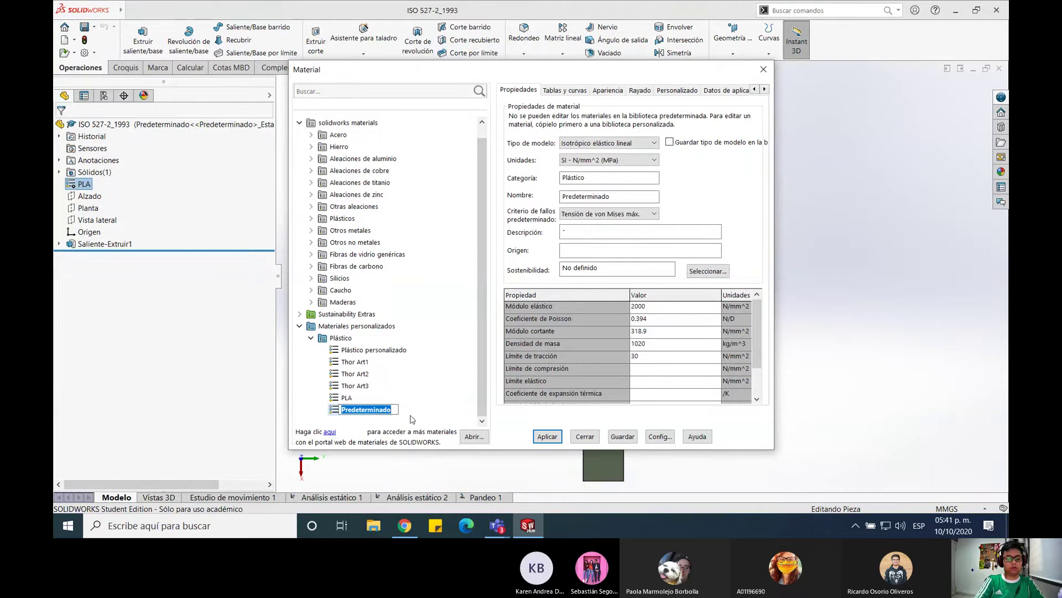
{"action": "type", "text": "Clase"}
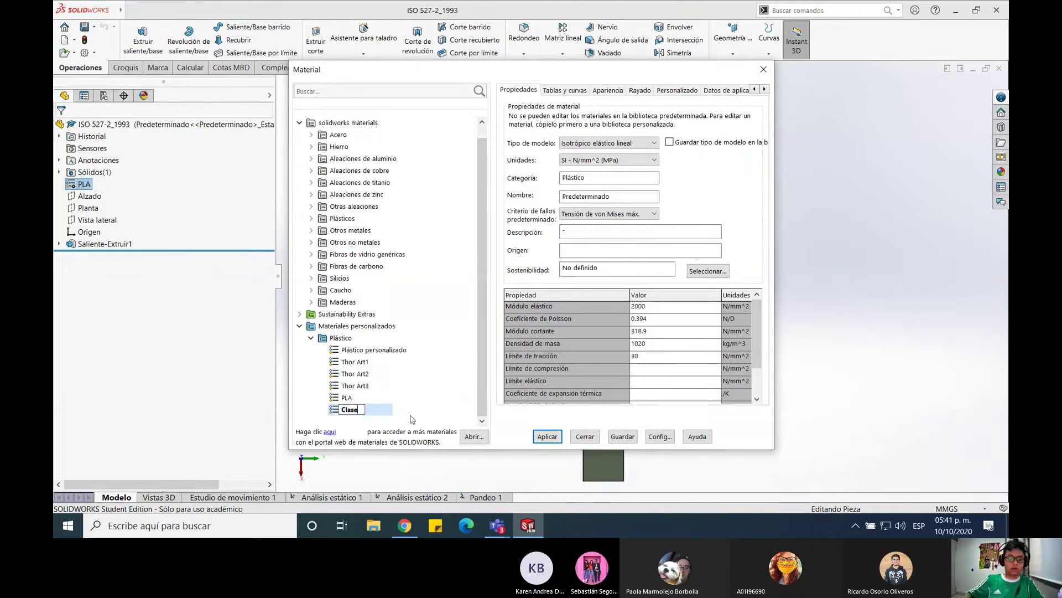
{"action": "left_click", "coordinate": [672, 308]}
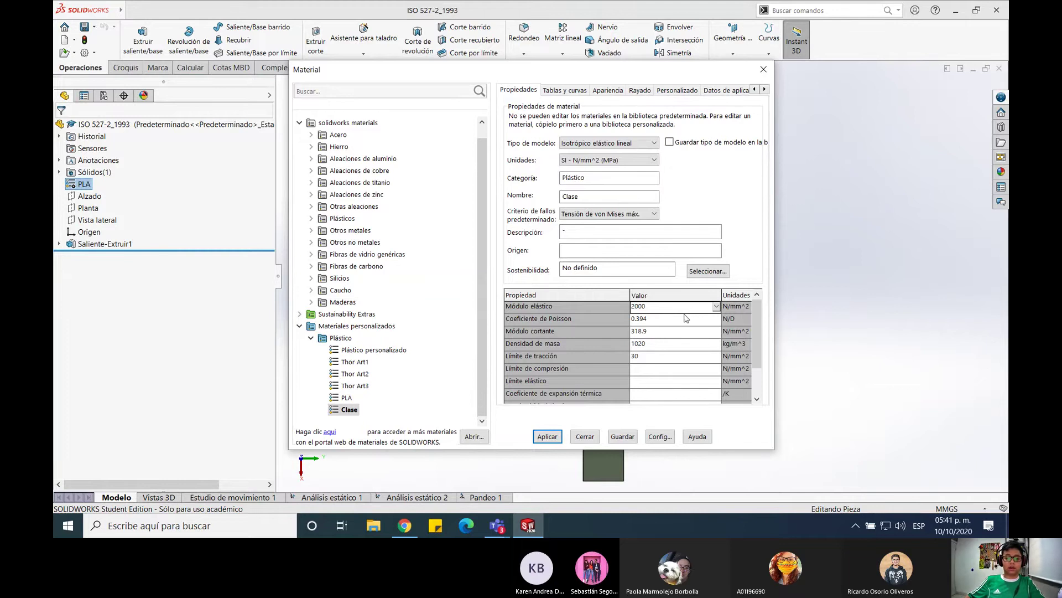
Switch to Chrome, read the mechanical and thermal values on the Propiedades del PLA page, and return to SolidWorks
{"action": "key", "text": "alt+Tab"}
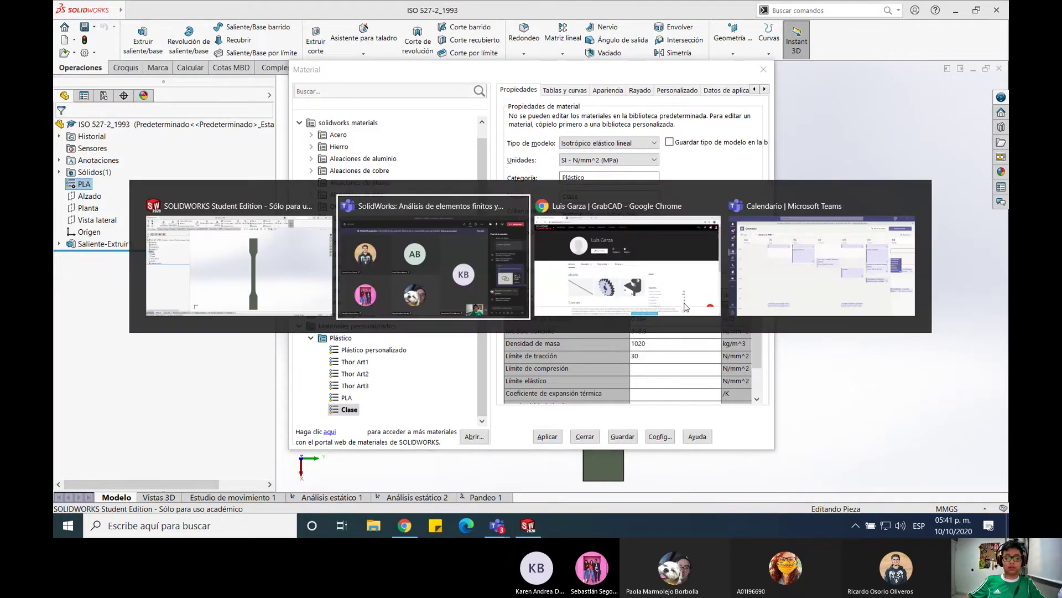
{"action": "left_click", "coordinate": [686, 307]}
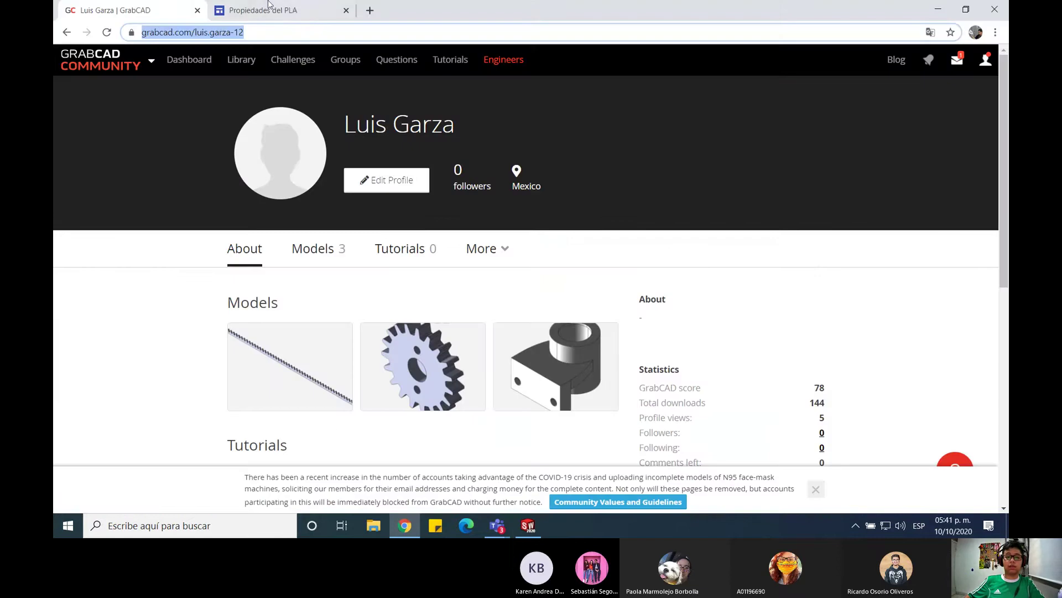
{"action": "left_click", "coordinate": [270, 10]}
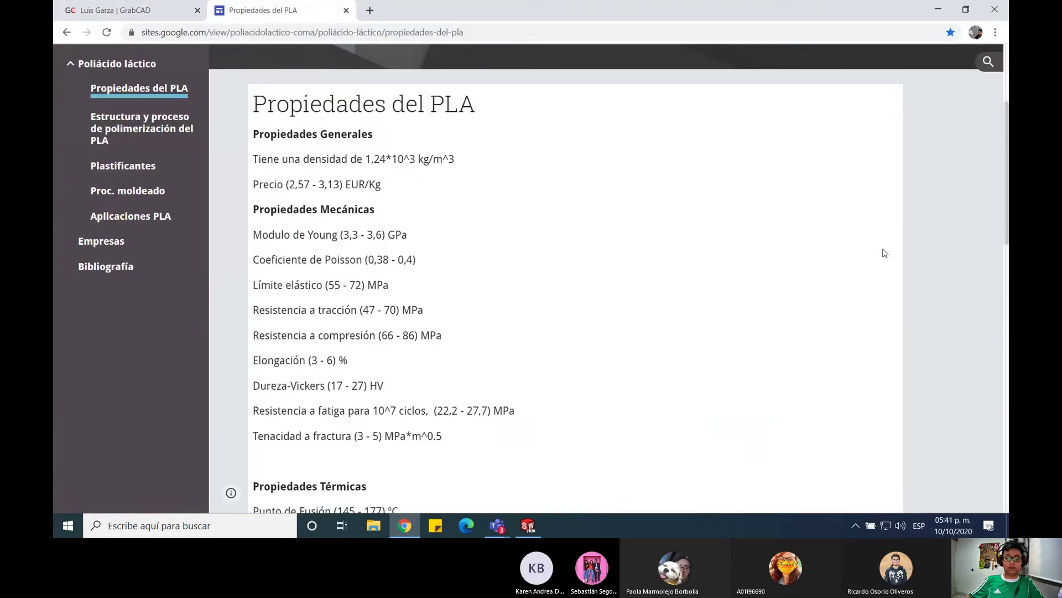
{"action": "scroll", "coordinate": [759, 275], "scroll_direction": "down", "scroll_amount": 1}
{"action": "scroll", "coordinate": [759, 275], "scroll_direction": "up", "scroll_amount": 1}
{"action": "scroll", "coordinate": [759, 275], "scroll_direction": "down", "scroll_amount": 4}
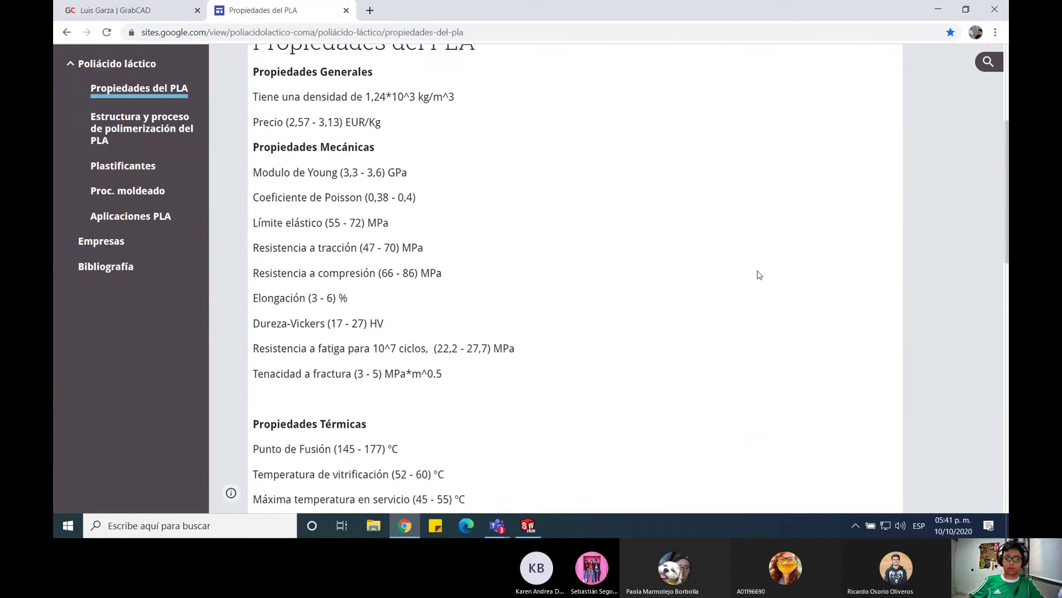
{"action": "scroll", "coordinate": [759, 275], "scroll_direction": "up", "scroll_amount": 2}
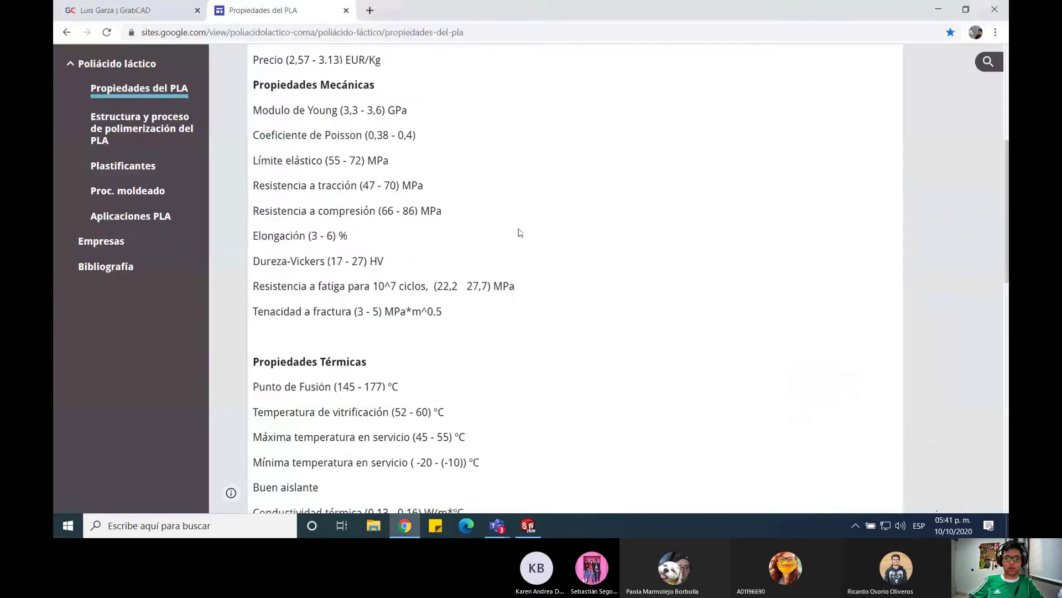
{"action": "key", "text": "alt+Tab"}
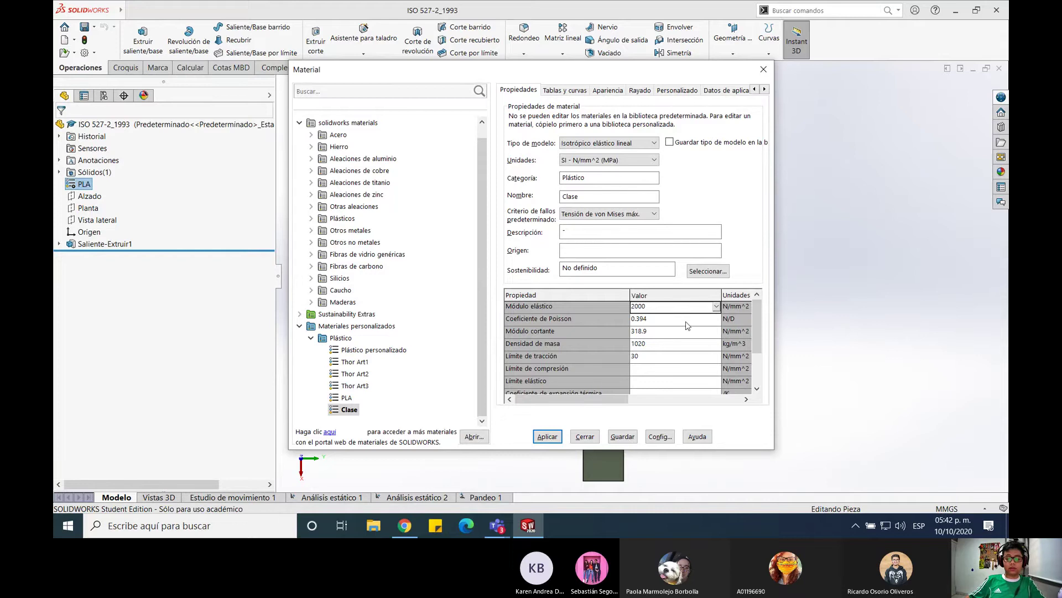
Review the full property table of the Clase material and close the material editor
{"action": "left_click_drag", "start_coordinate": [759, 336], "coordinate": [775, 403]}
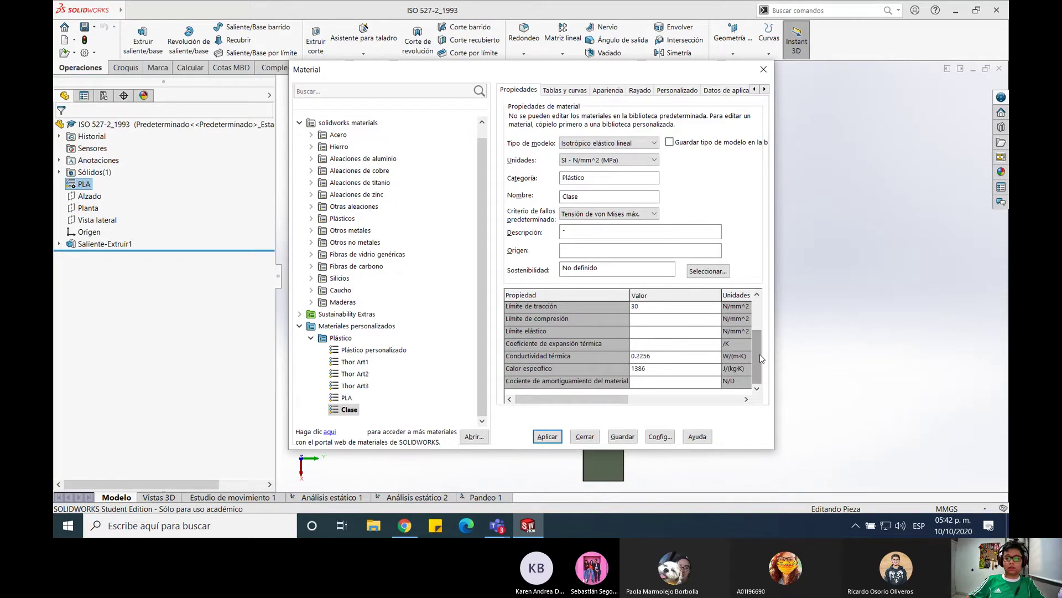
{"action": "left_click_drag", "start_coordinate": [761, 357], "coordinate": [763, 326]}
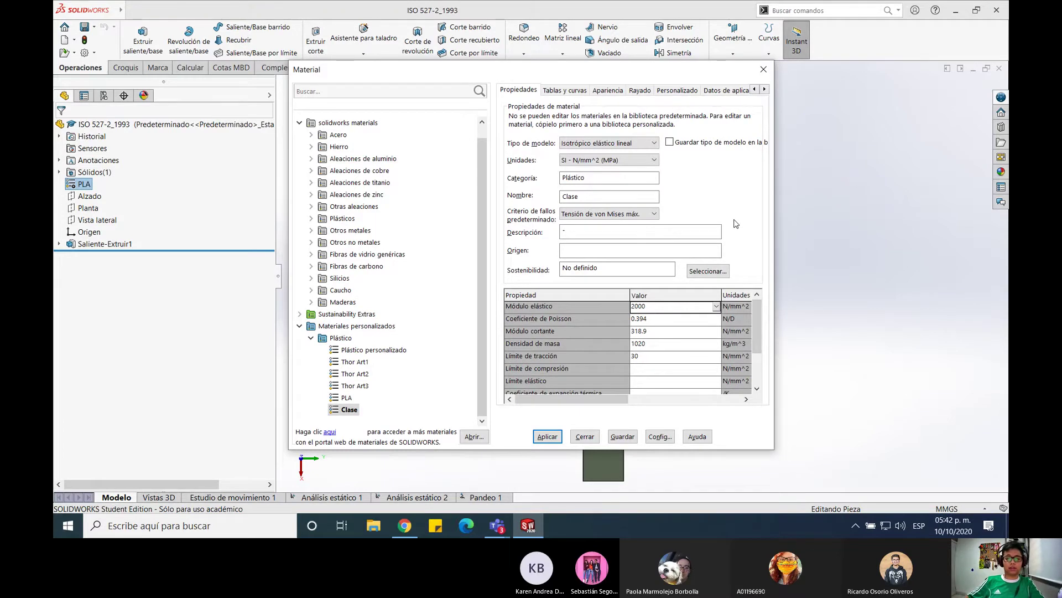
{"action": "left_click", "coordinate": [763, 69]}
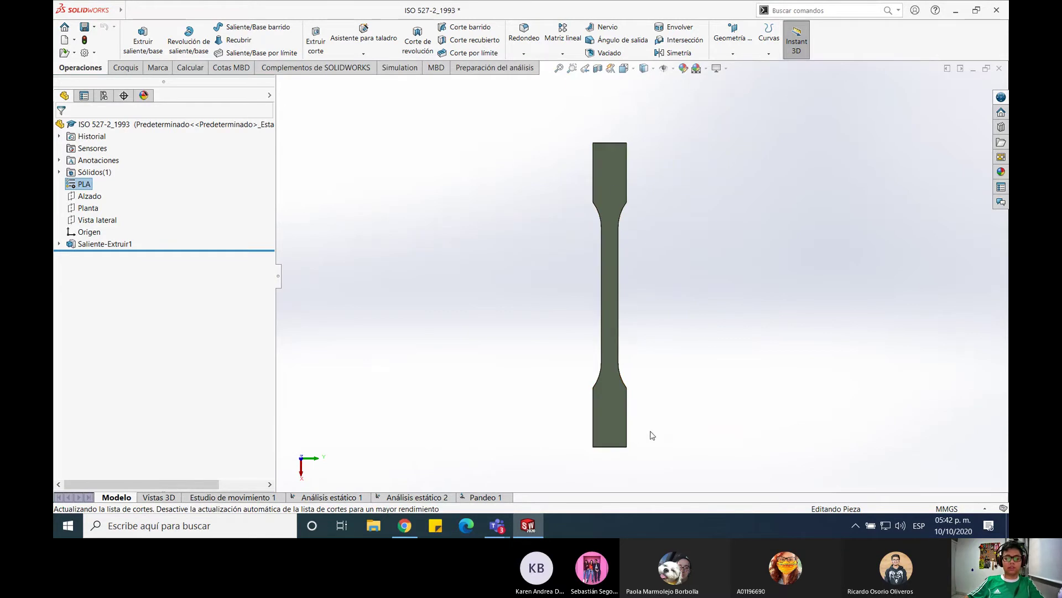
Open the PLA material assigned to the specimen, review its property values, and close the material editor
{"action": "right_click", "coordinate": [87, 186]}
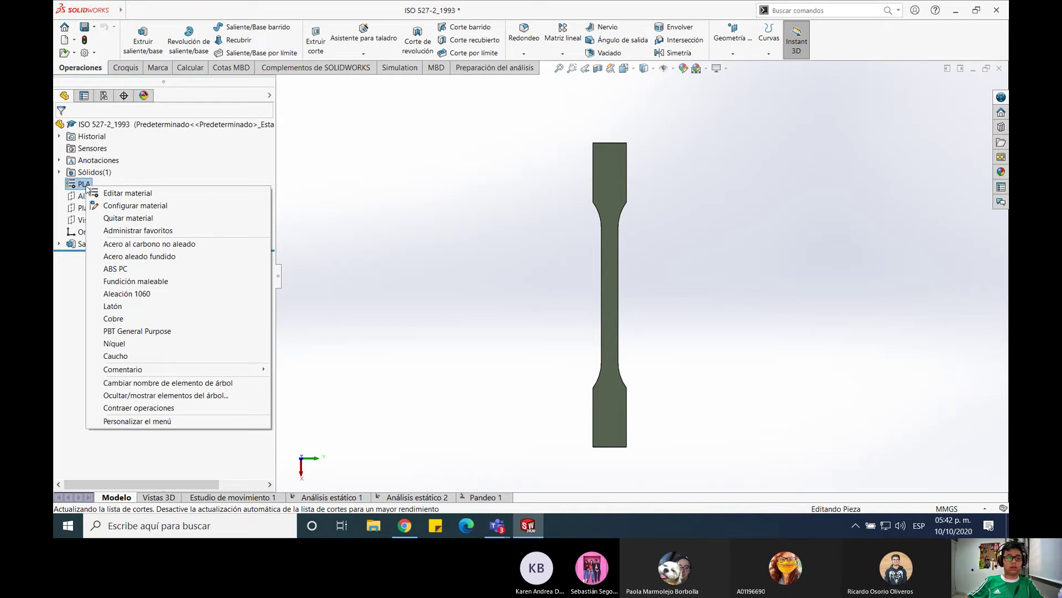
{"action": "left_click", "coordinate": [116, 194]}
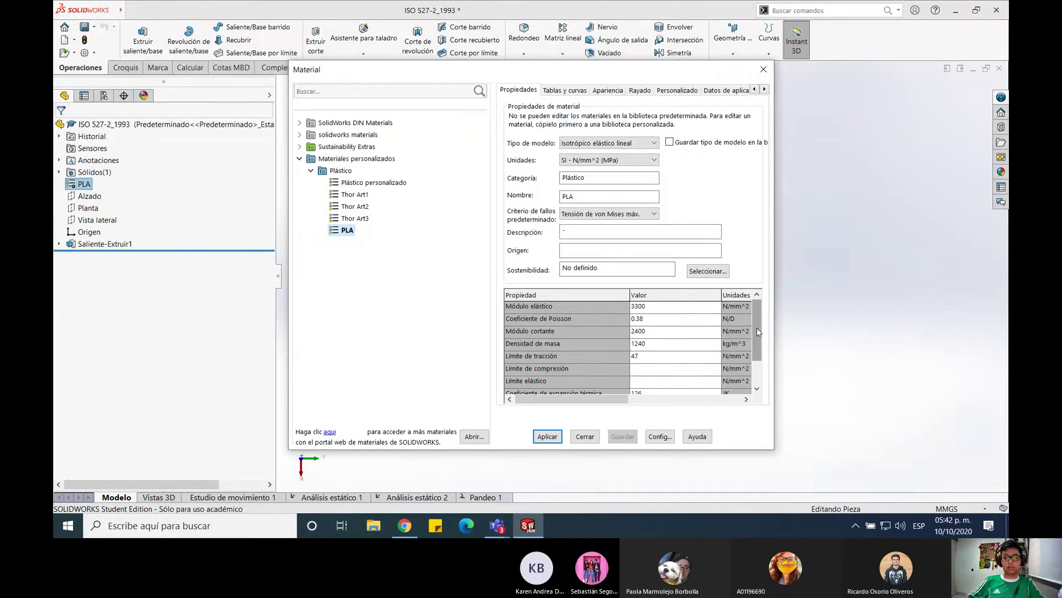
{"action": "mouse_move", "coordinate": [757, 327]}
{"action": "left_mouse_down"}
{"action": "mouse_move", "coordinate": [764, 367]}
{"action": "mouse_move", "coordinate": [746, 326]}
{"action": "left_mouse_up"}
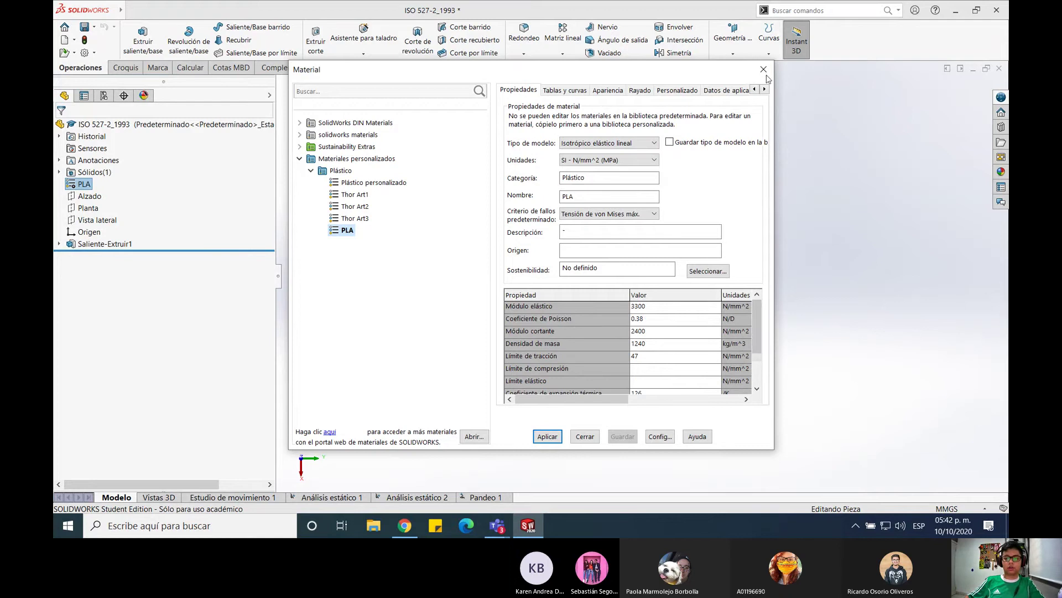
{"action": "left_click", "coordinate": [763, 70]}
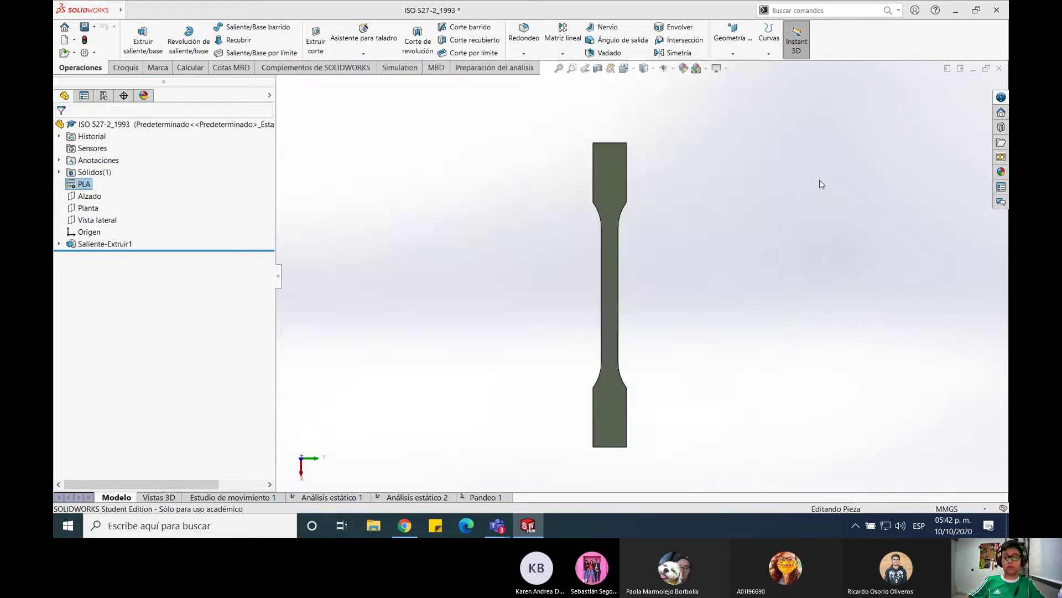
Inspect the dimensions of the specimen's Saliente-Extruir1 feature from the front and from an angle, and clear the selection
{"action": "left_click", "coordinate": [620, 196]}
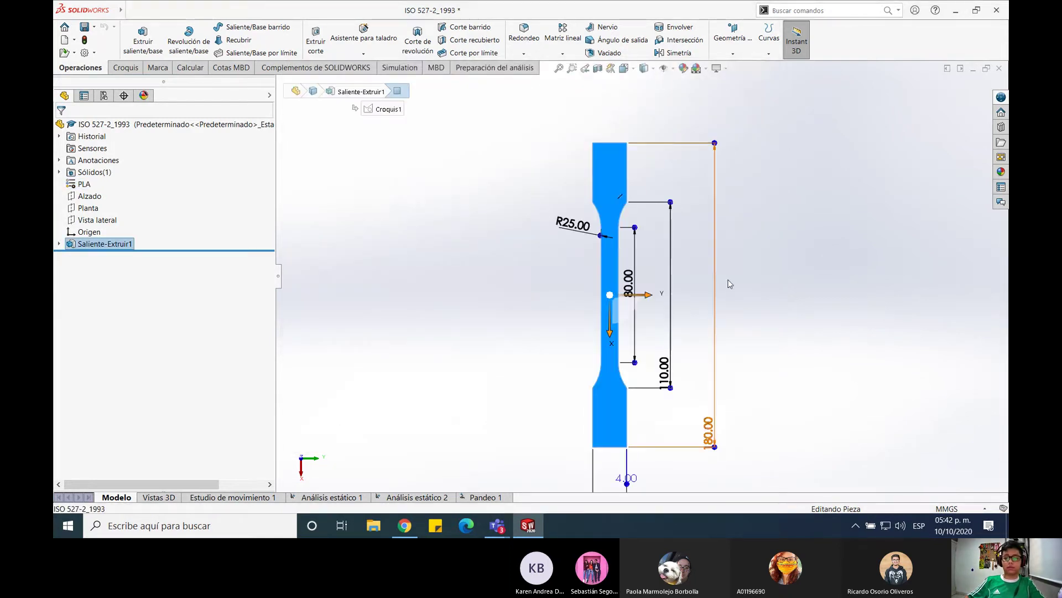
{"action": "left_click", "coordinate": [814, 291]}
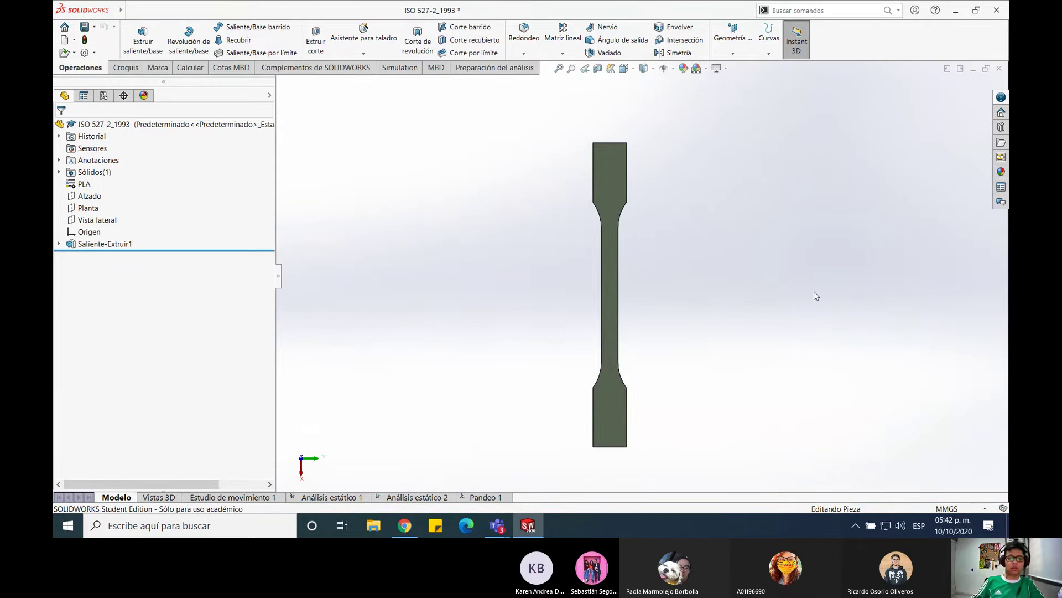
{"action": "left_click", "coordinate": [609, 187]}
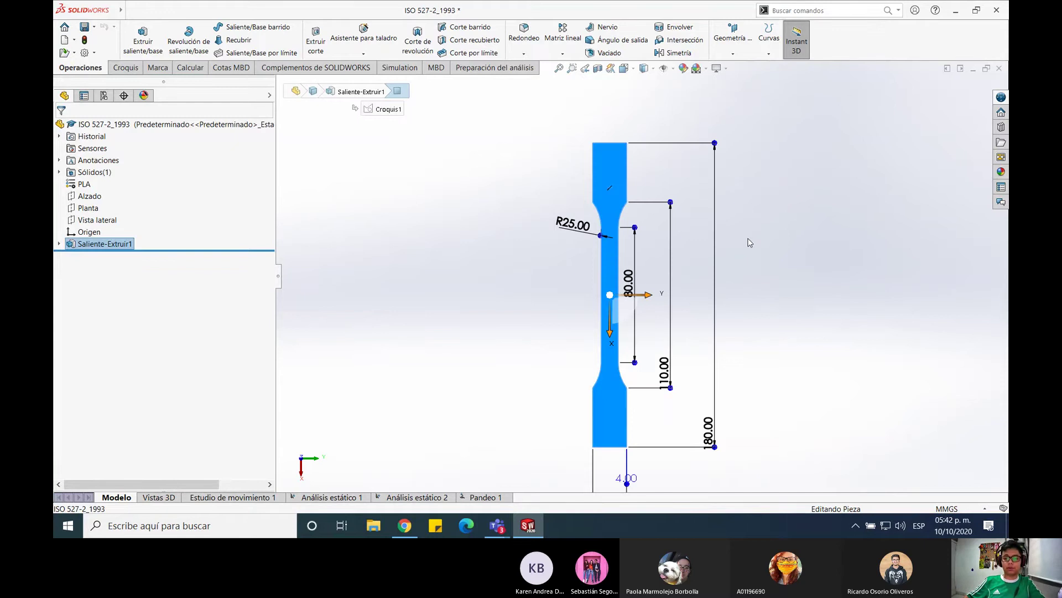
{"action": "middle_click_drag", "start_coordinate": [681, 237], "coordinate": [742, 248]}
{"action": "left_click", "coordinate": [672, 175]}
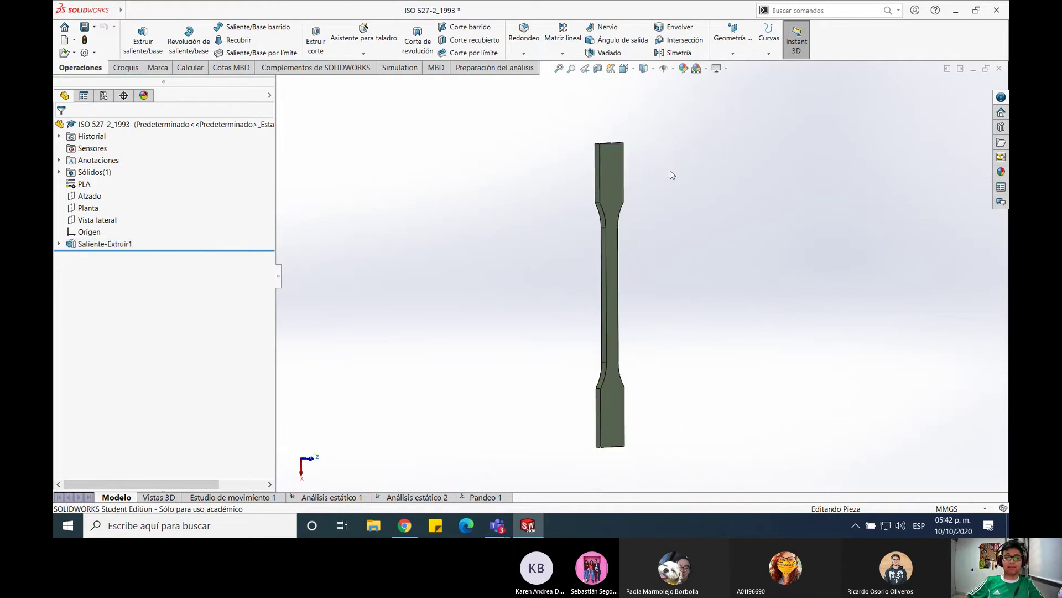
{"action": "left_click", "coordinate": [610, 202]}
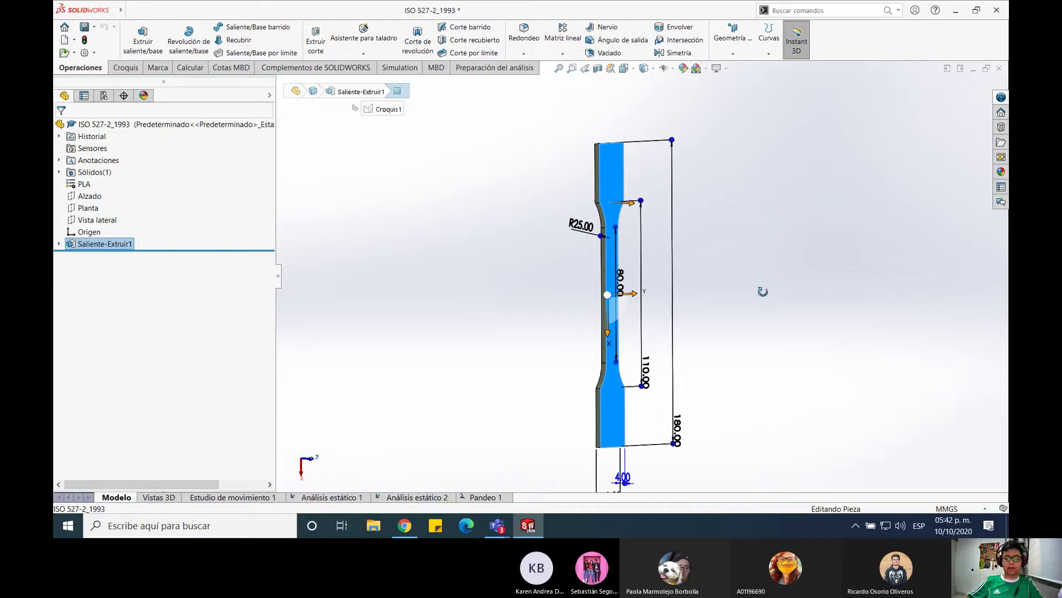
{"action": "scroll", "coordinate": [726, 281], "scroll_direction": "up", "scroll_amount": 1}
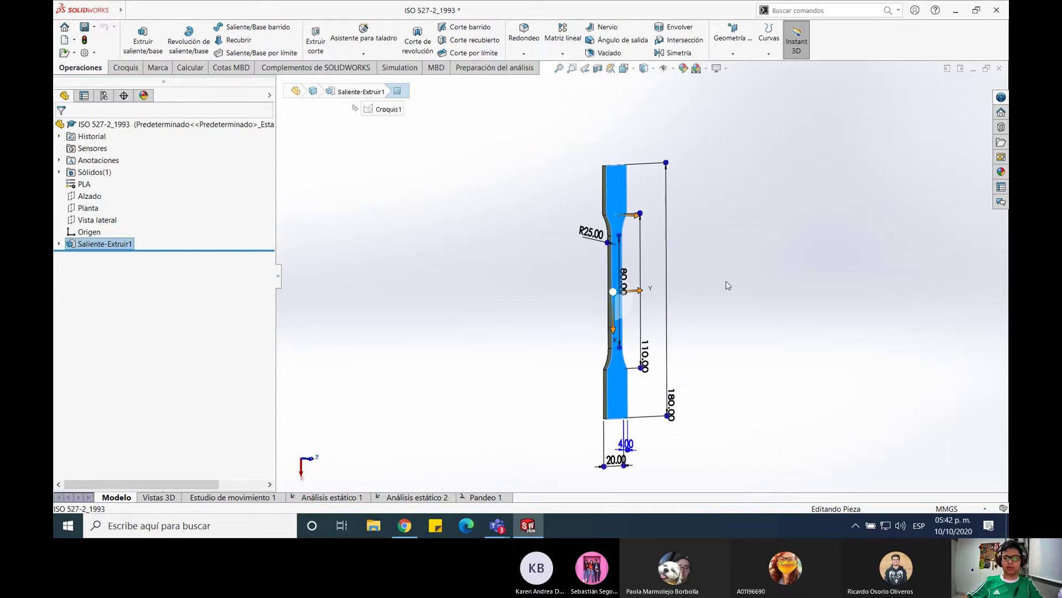
{"action": "left_click", "coordinate": [693, 311]}
{"action": "scroll", "coordinate": [608, 319], "scroll_direction": "down", "scroll_amount": 1}
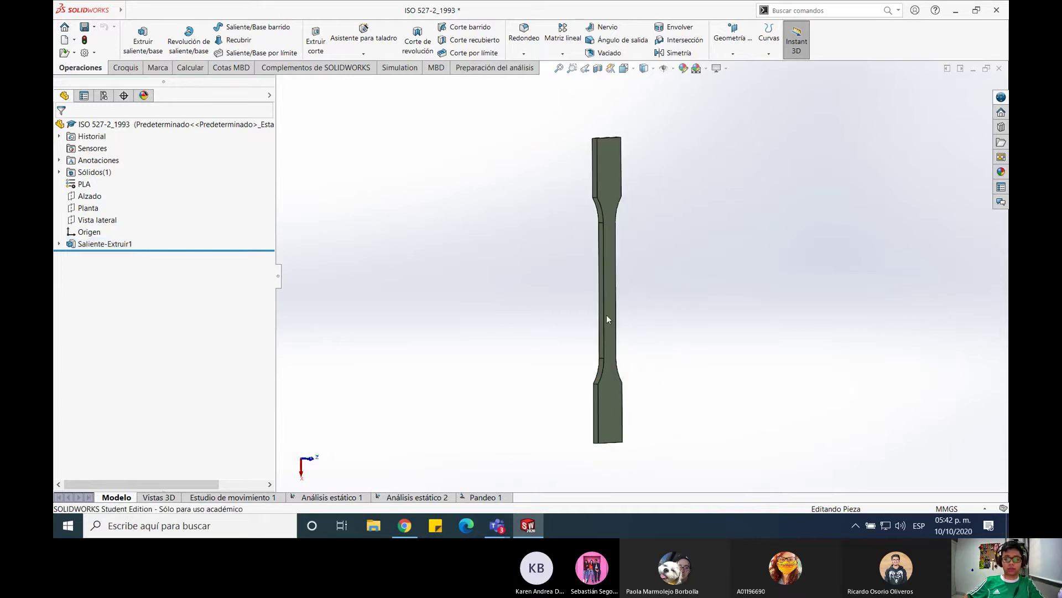
Switch to Chrome, review the general and mechanical properties on the Propiedades del PLA page, and return to SolidWorks
{"action": "key", "text": "alt+Tab"}
{"action": "scroll", "coordinate": [422, 249], "scroll_direction": "up", "scroll_amount": 5}
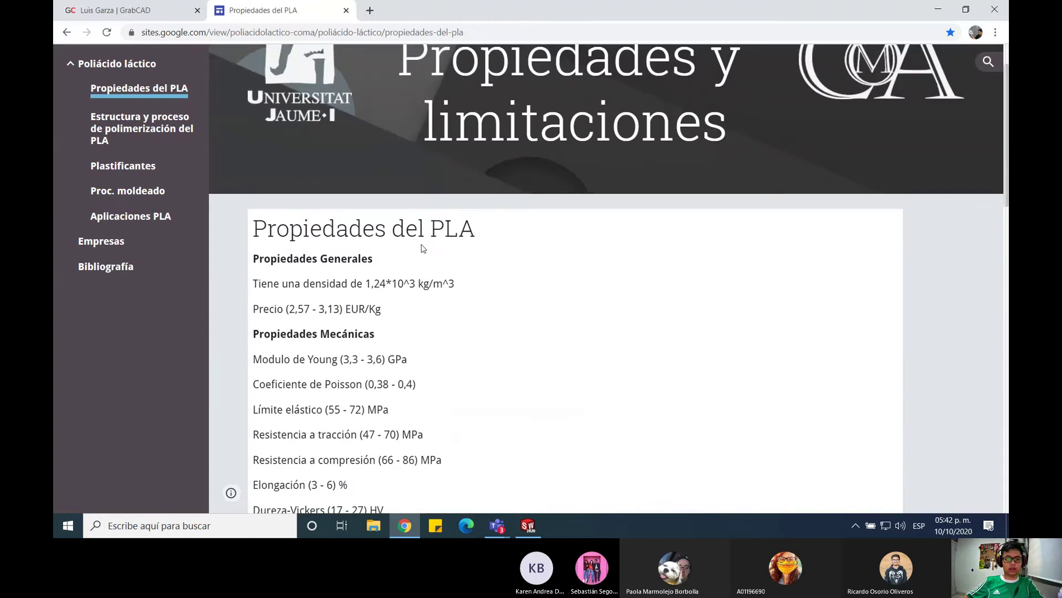
{"action": "scroll", "coordinate": [422, 249], "scroll_direction": "down", "scroll_amount": 2}
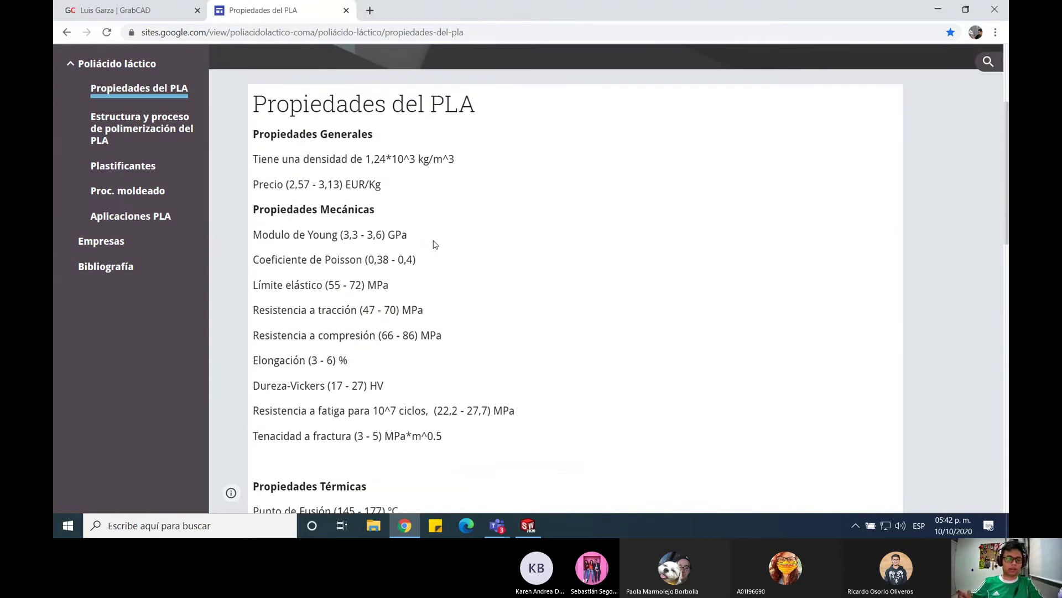
{"action": "key", "text": "alt+Tab"}
{"action": "key", "text": "alt+Tab"}
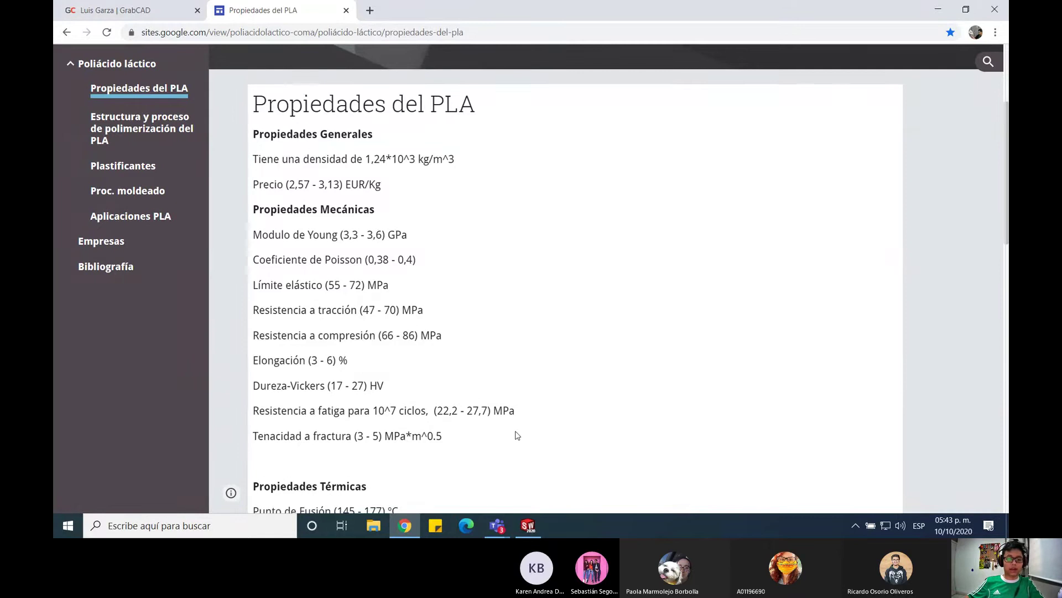
{"action": "scroll", "coordinate": [516, 435], "scroll_direction": "down", "scroll_amount": 1}
{"action": "key", "text": "alt+Tab"}
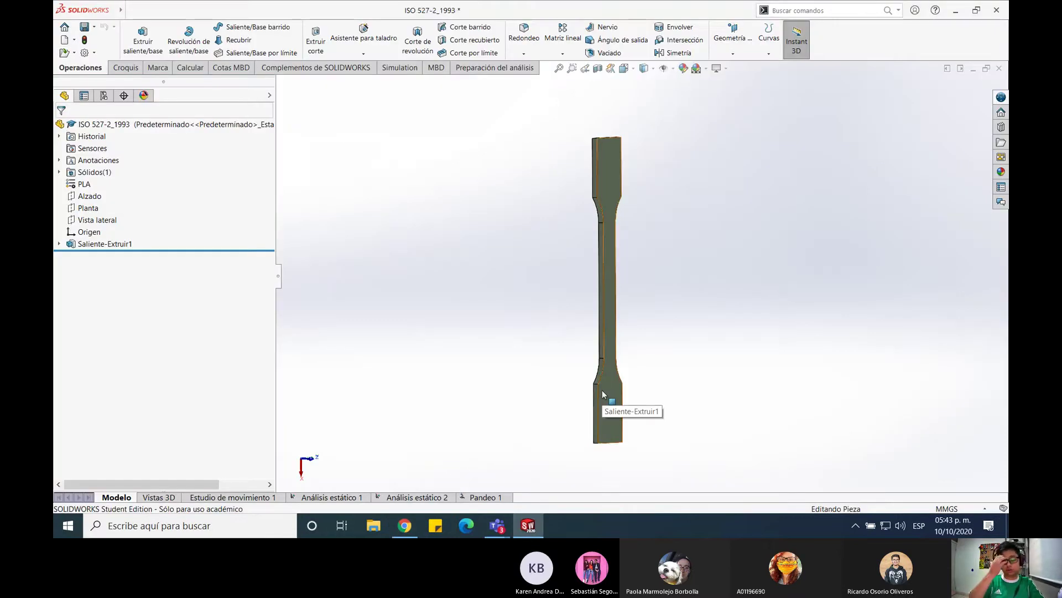
Reopen the PLA material, examine its Poisson coefficient and model type options, and close the editor without changes
{"action": "right_click", "coordinate": [84, 184]}
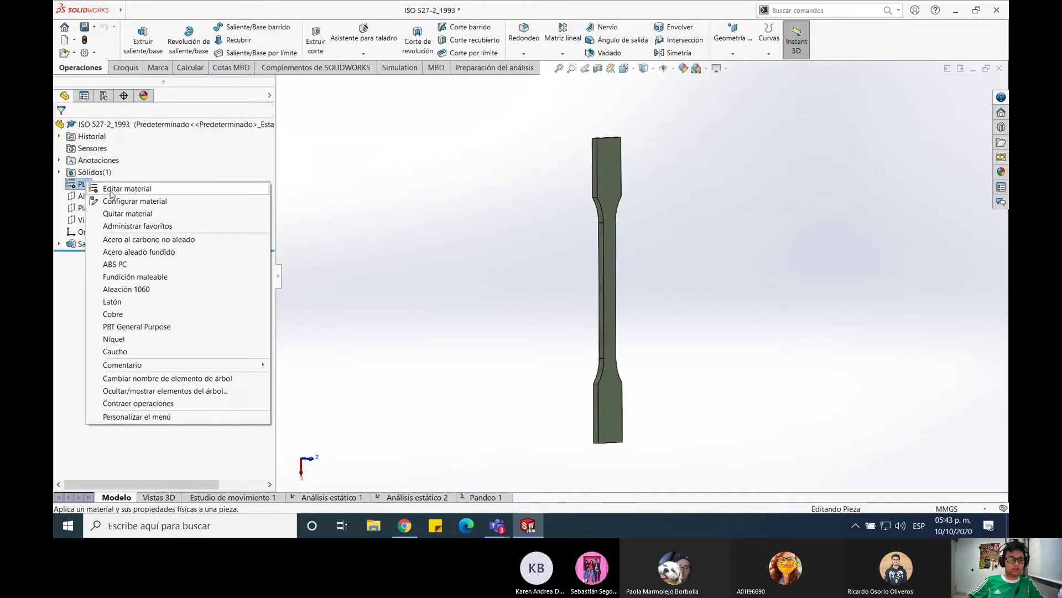
{"action": "left_click", "coordinate": [110, 190]}
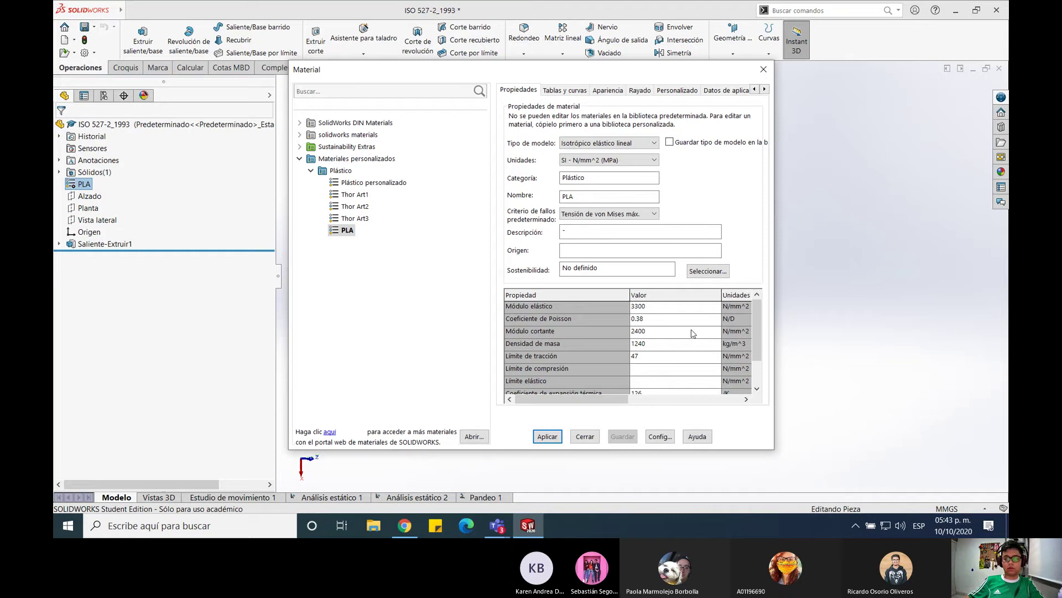
{"action": "left_click", "coordinate": [648, 319]}
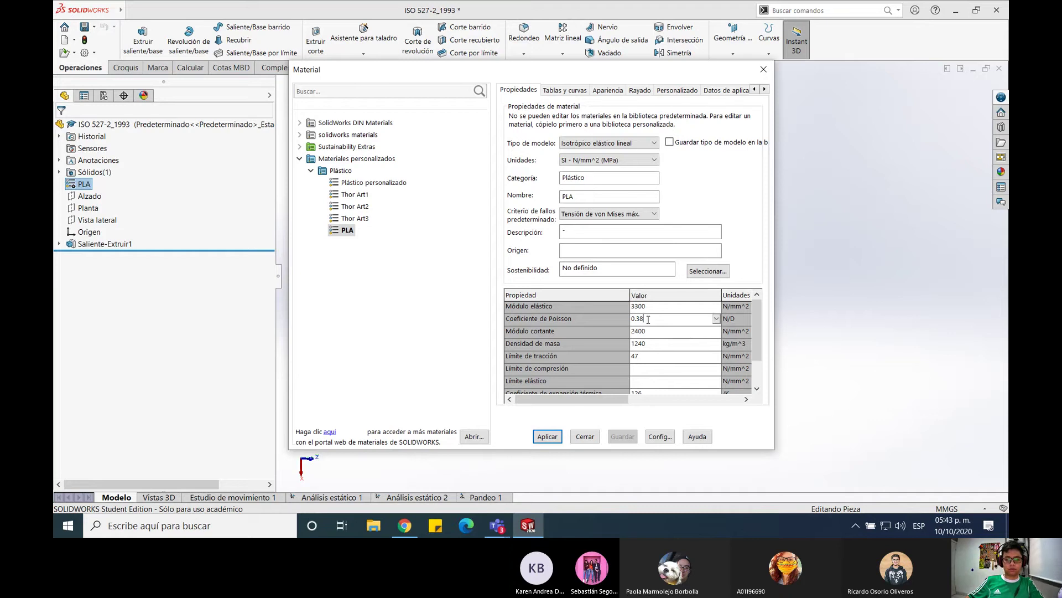
{"action": "double_click", "coordinate": [648, 319]}
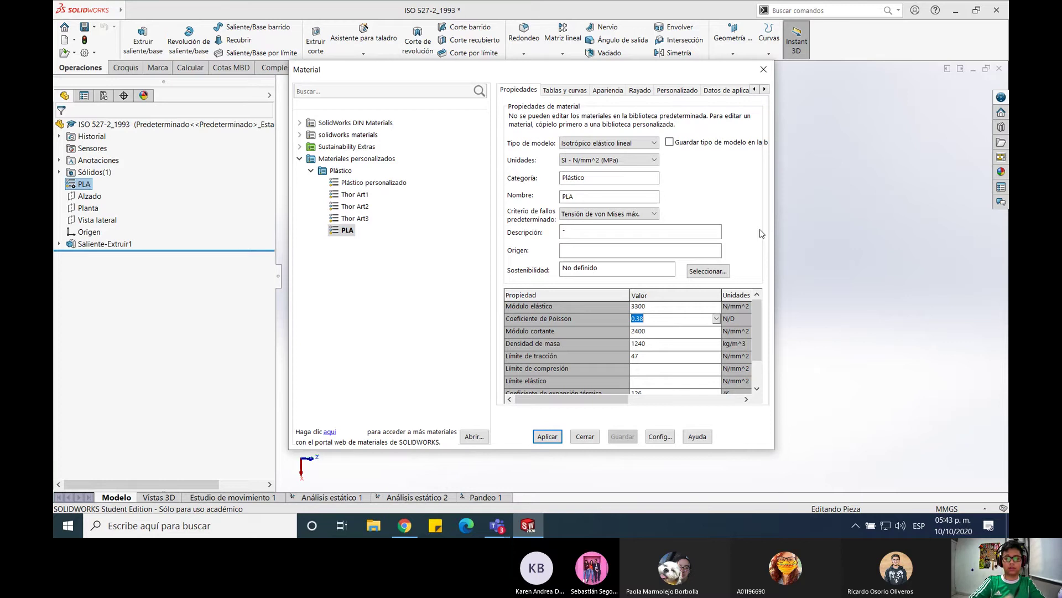
{"action": "left_click", "coordinate": [700, 179]}
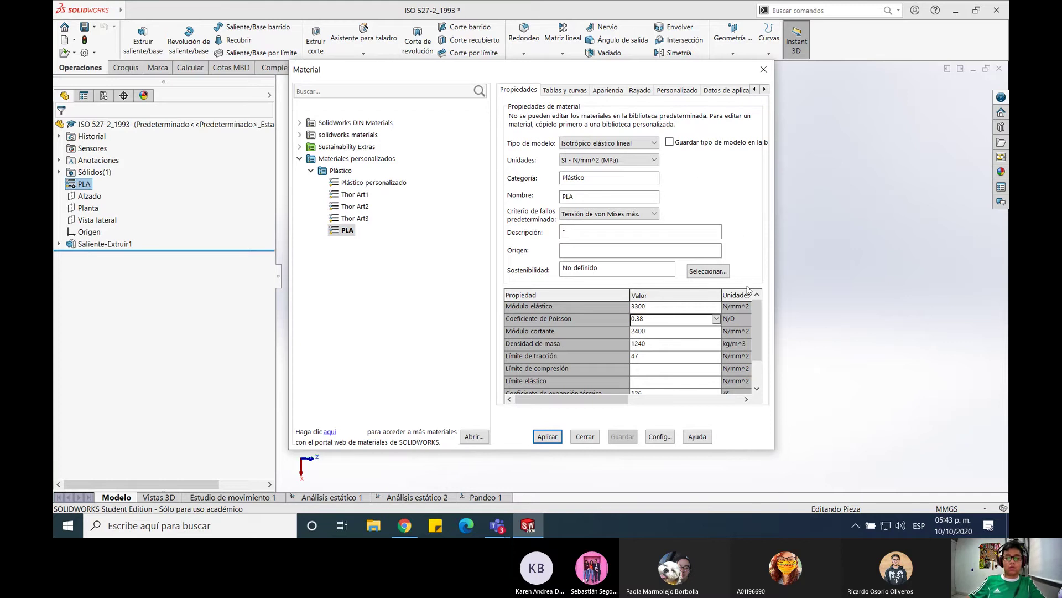
{"action": "left_click", "coordinate": [654, 143]}
{"action": "left_click", "coordinate": [654, 143]}
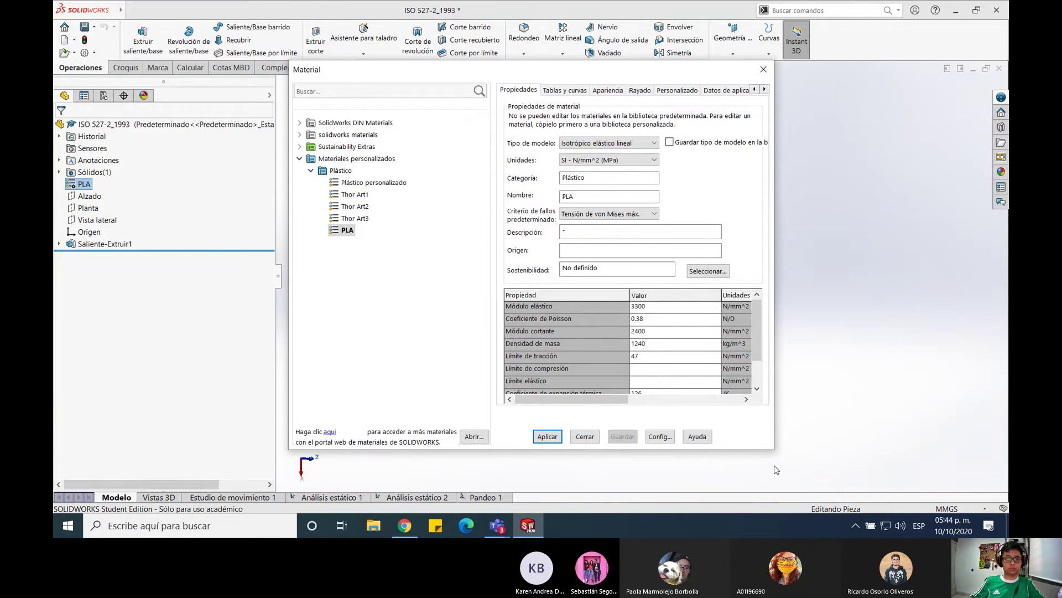
{"action": "left_click", "coordinate": [764, 69]}
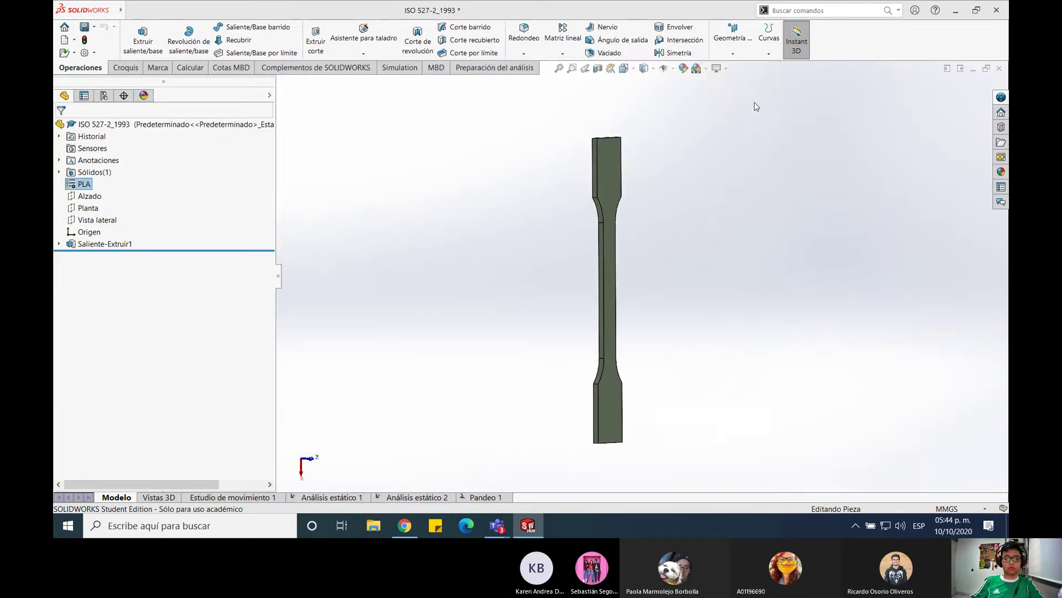
Check the SOLIDWORKS Simulation add-in among the available add-ins and return to the Simulation commands
{"action": "left_click", "coordinate": [395, 68]}
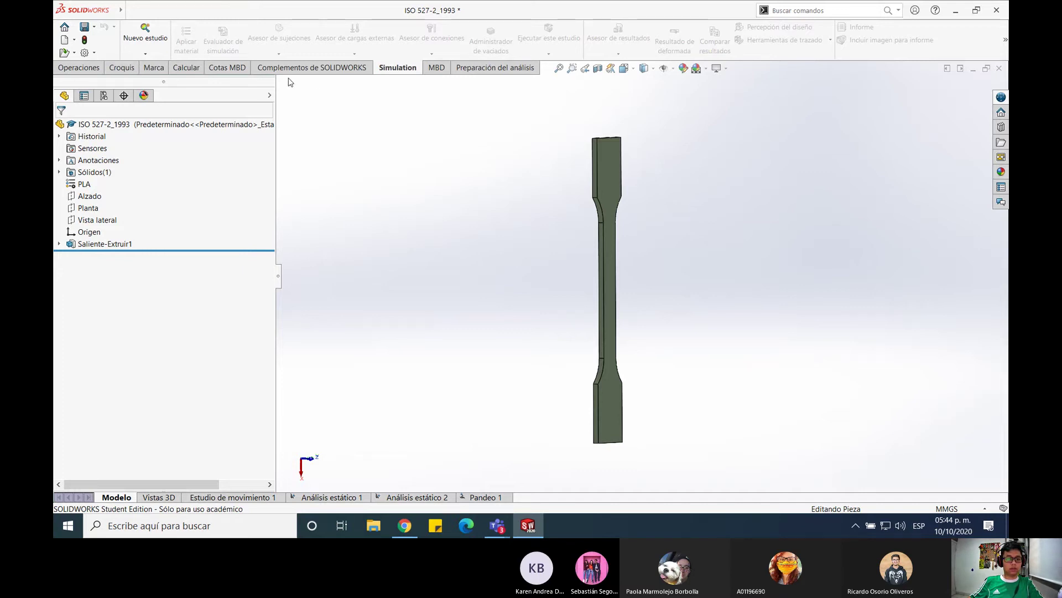
{"action": "left_click", "coordinate": [313, 68]}
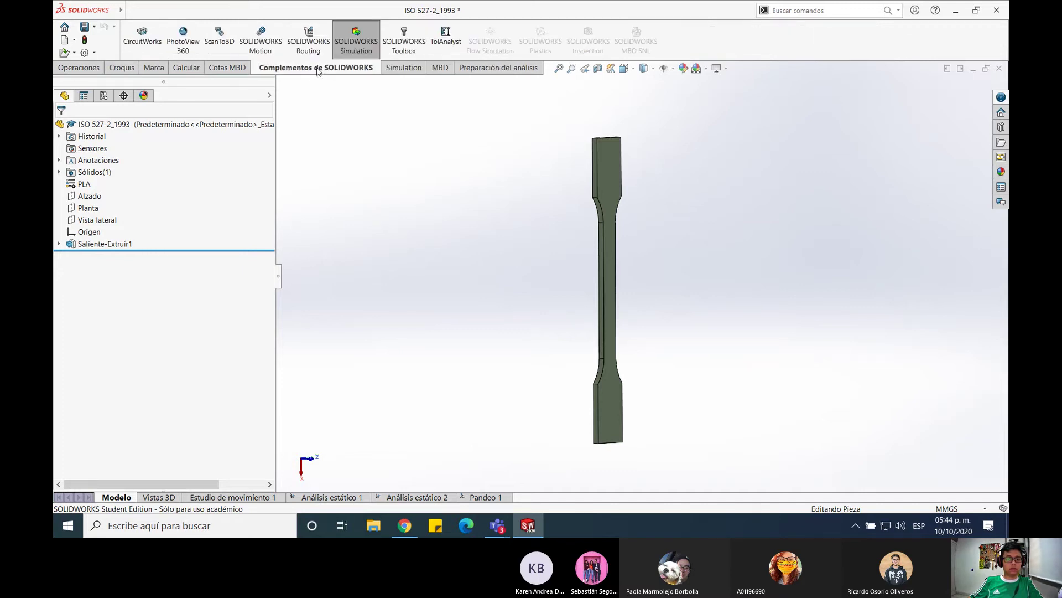
{"action": "left_click", "coordinate": [355, 35]}
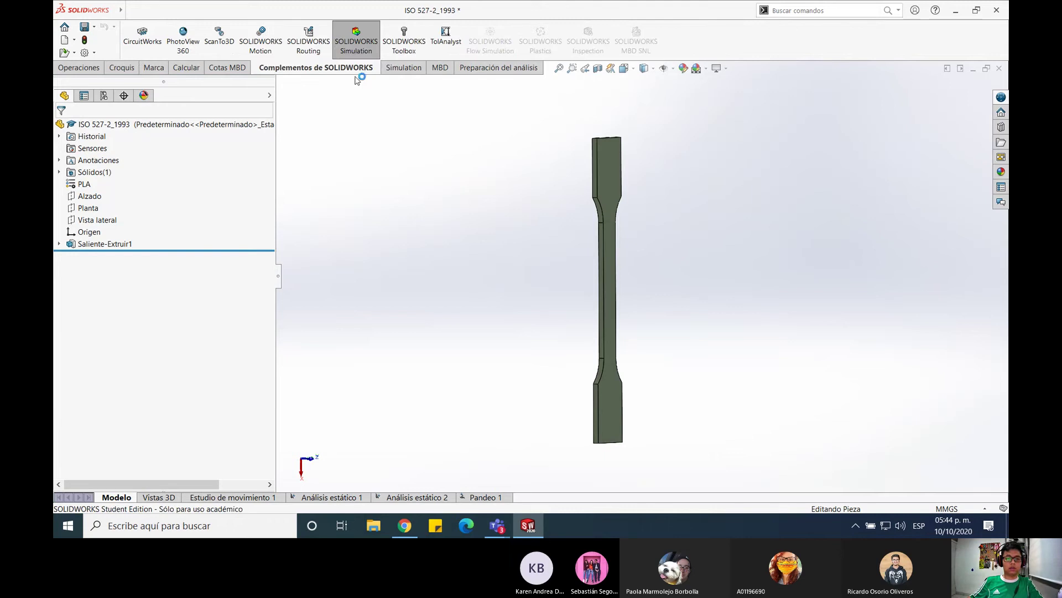
{"action": "left_click", "coordinate": [394, 69]}
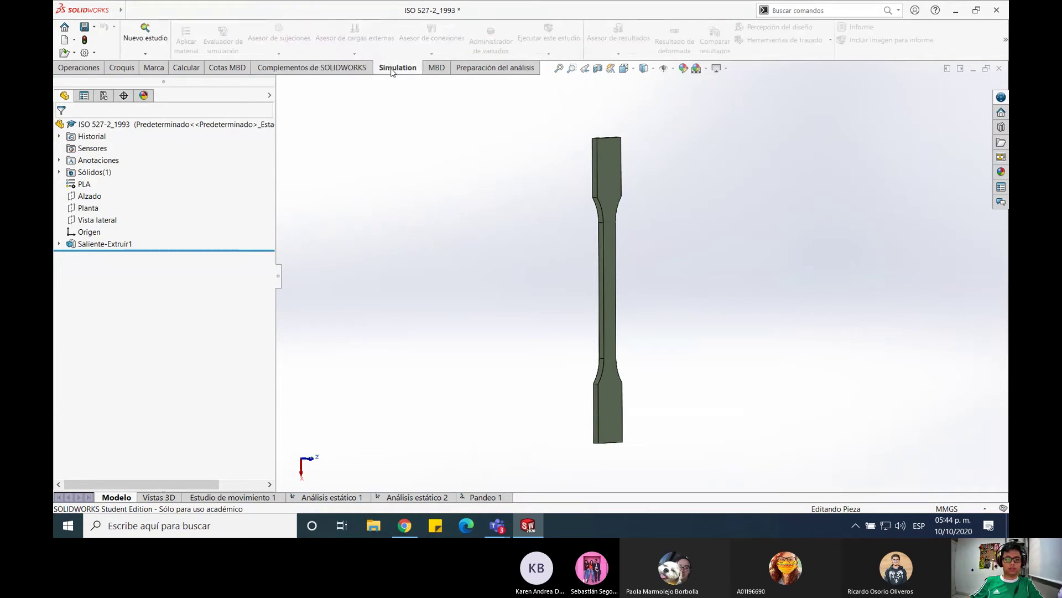
Review the available simulation study types and create a new Análisis estático study for the specimen
{"action": "left_click", "coordinate": [146, 53]}
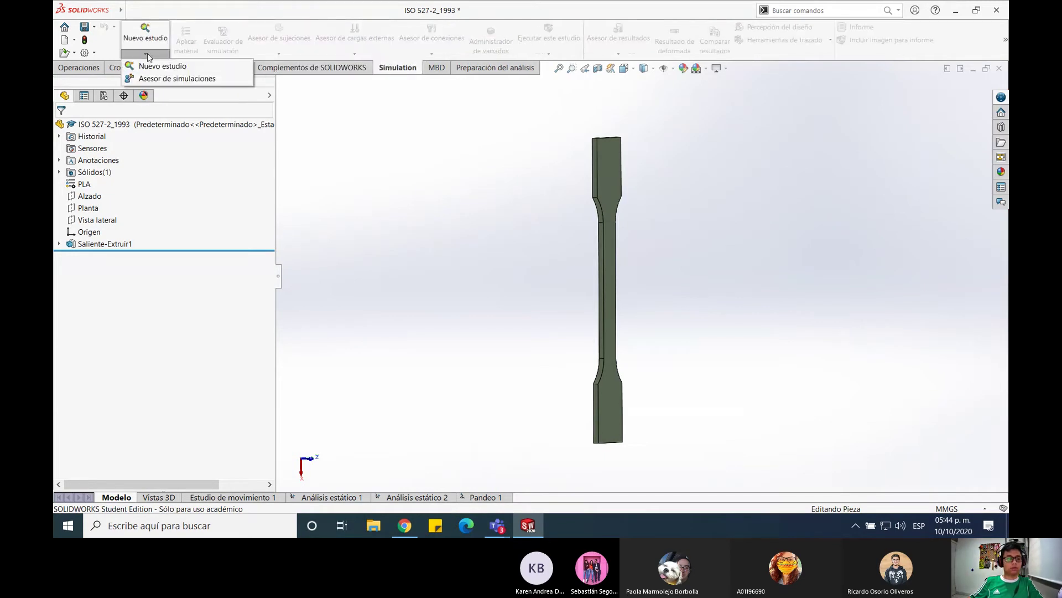
{"action": "left_click", "coordinate": [160, 67]}
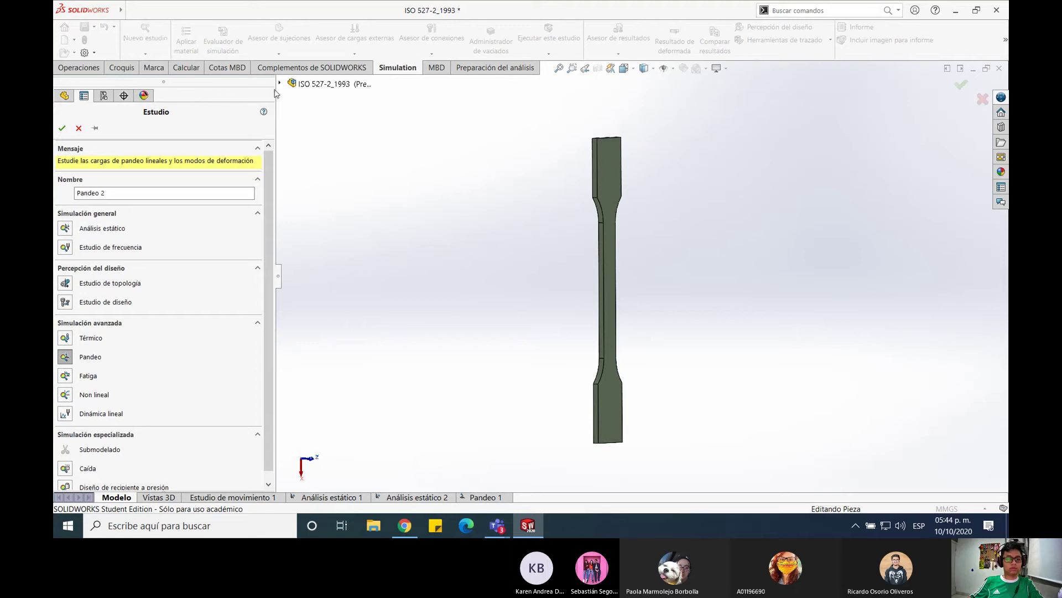
{"action": "scroll", "coordinate": [264, 227], "scroll_direction": "down", "scroll_amount": 1}
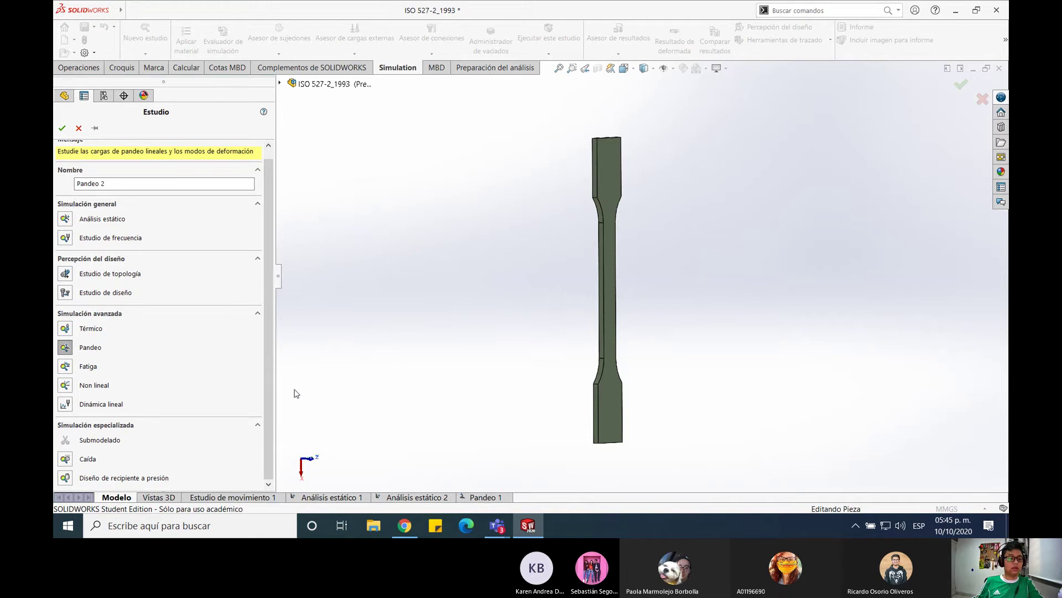
{"action": "scroll", "coordinate": [249, 394], "scroll_direction": "down", "scroll_amount": 1}
{"action": "scroll", "coordinate": [635, 363], "scroll_direction": "up", "scroll_amount": 1}
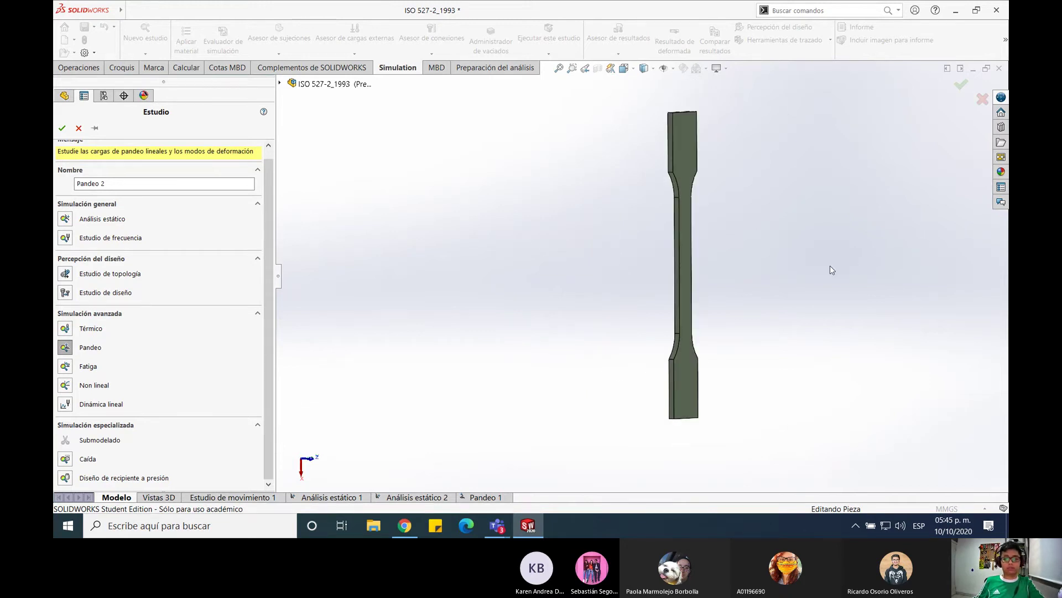
{"action": "scroll", "coordinate": [830, 266], "scroll_direction": "down", "scroll_amount": 1}
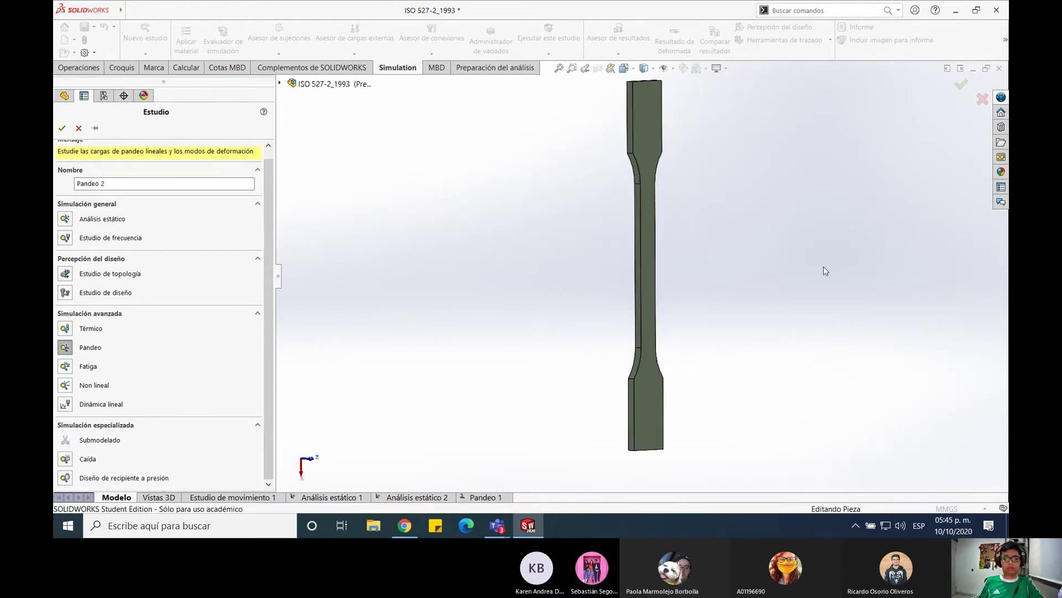
{"action": "left_click", "coordinate": [66, 219]}
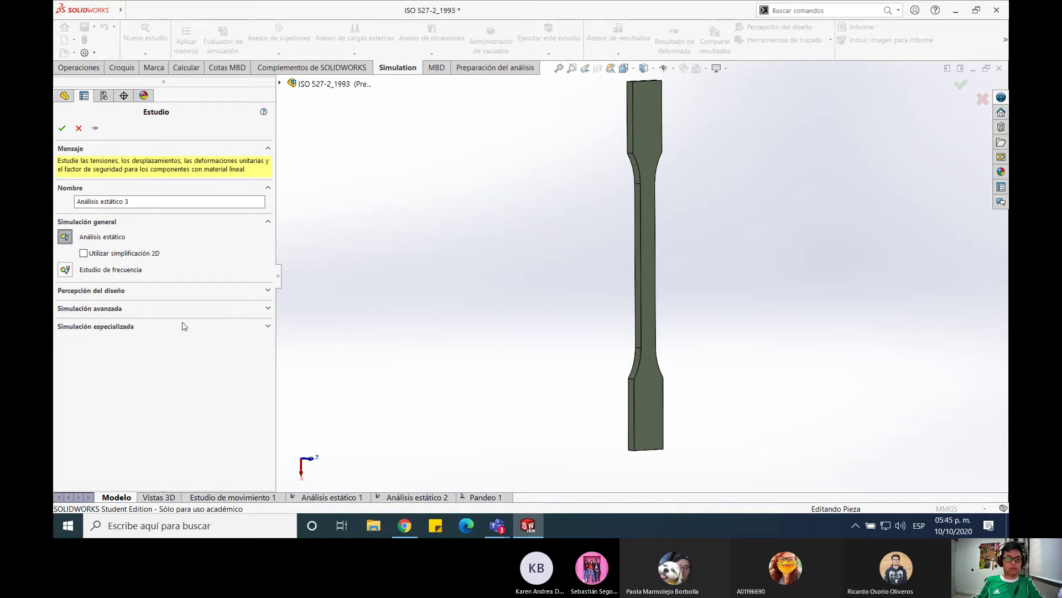
{"action": "left_click", "coordinate": [62, 128]}
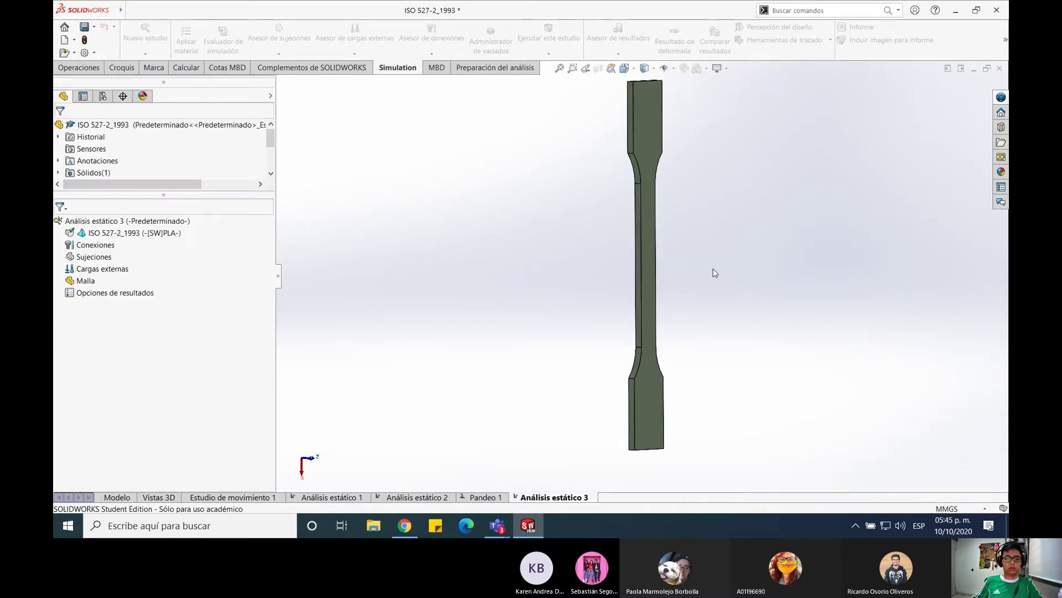
{"action": "scroll", "coordinate": [761, 297], "scroll_direction": "up", "scroll_amount": 2}
{"action": "scroll", "coordinate": [711, 267], "scroll_direction": "down", "scroll_amount": 1}
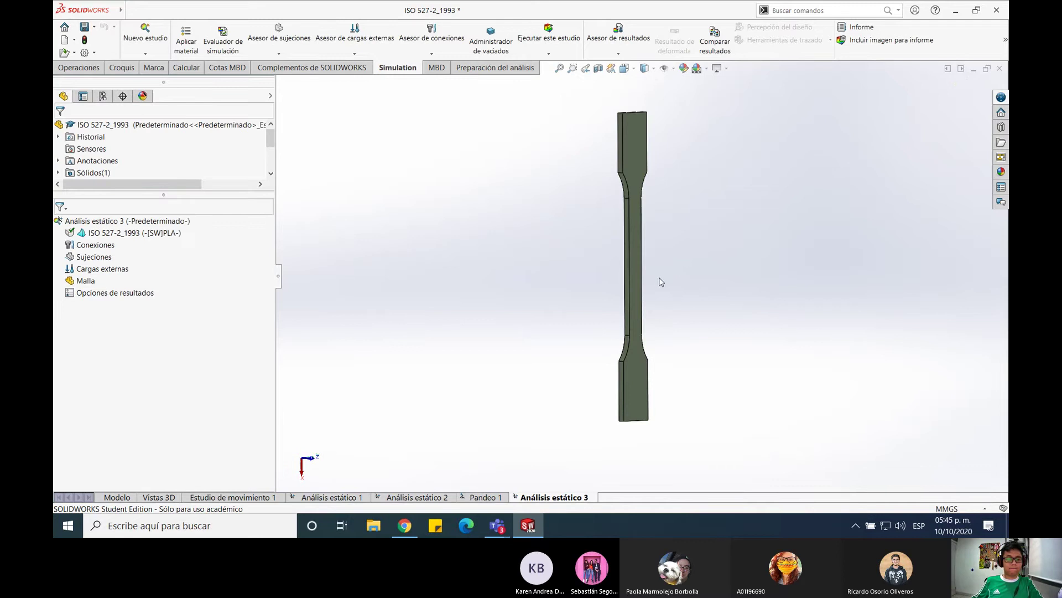
{"action": "middle_click_drag", "start_coordinate": [673, 391], "coordinate": [644, 391]}
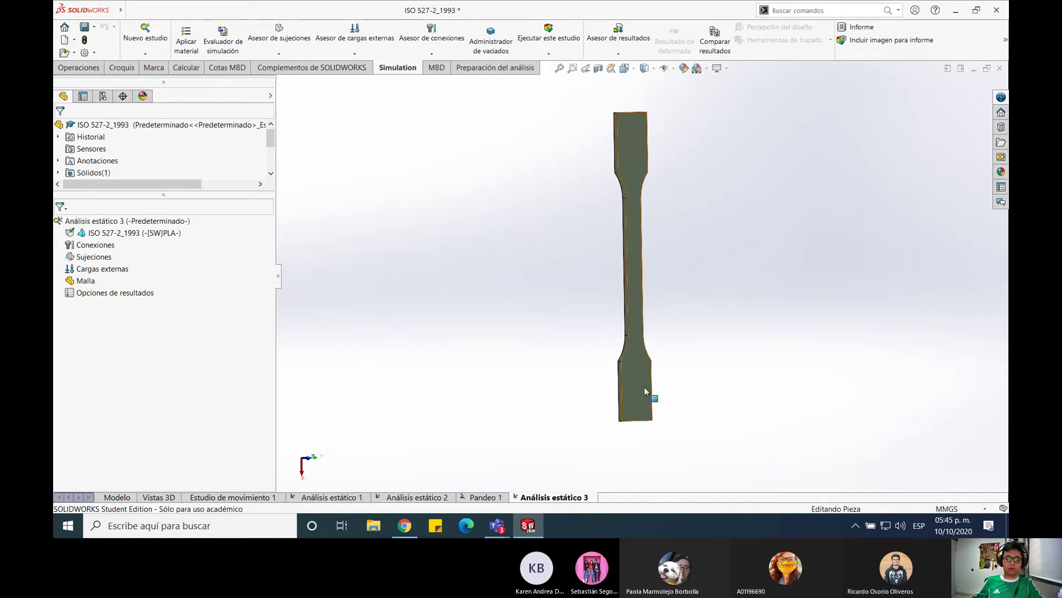
{"action": "key", "text": "ctrl+8"}
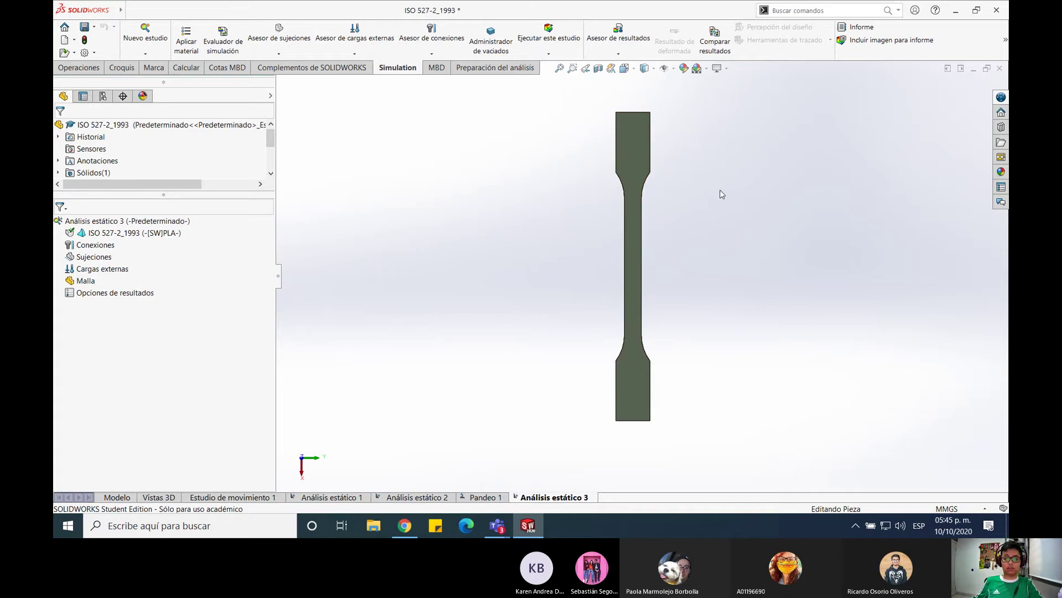
{"action": "right_click", "coordinate": [92, 261]}
{"action": "left_click", "coordinate": [121, 280]}
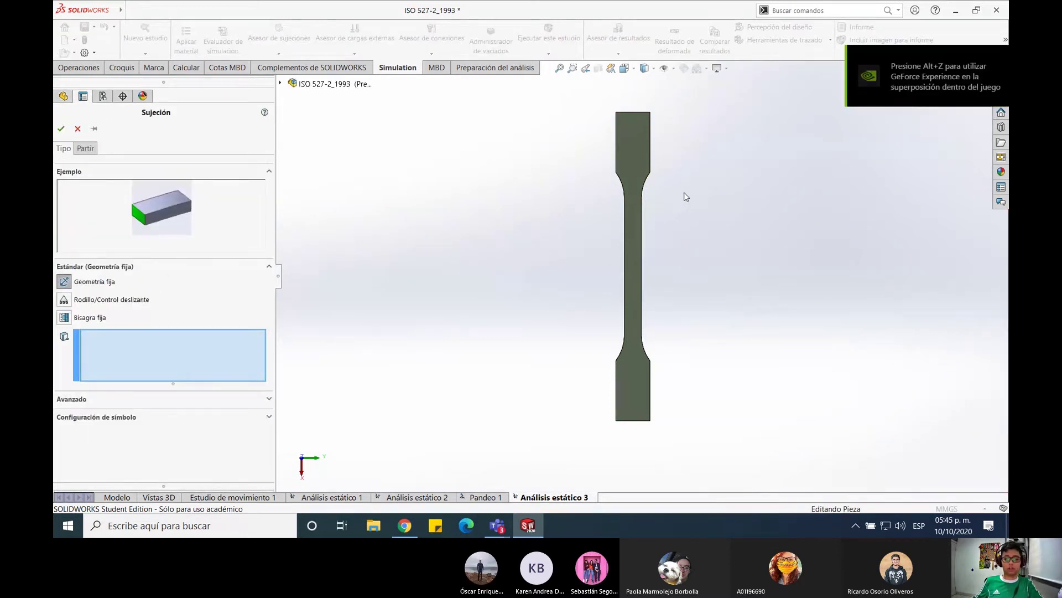
{"action": "middle_click_drag", "start_coordinate": [685, 193], "coordinate": [749, 164]}
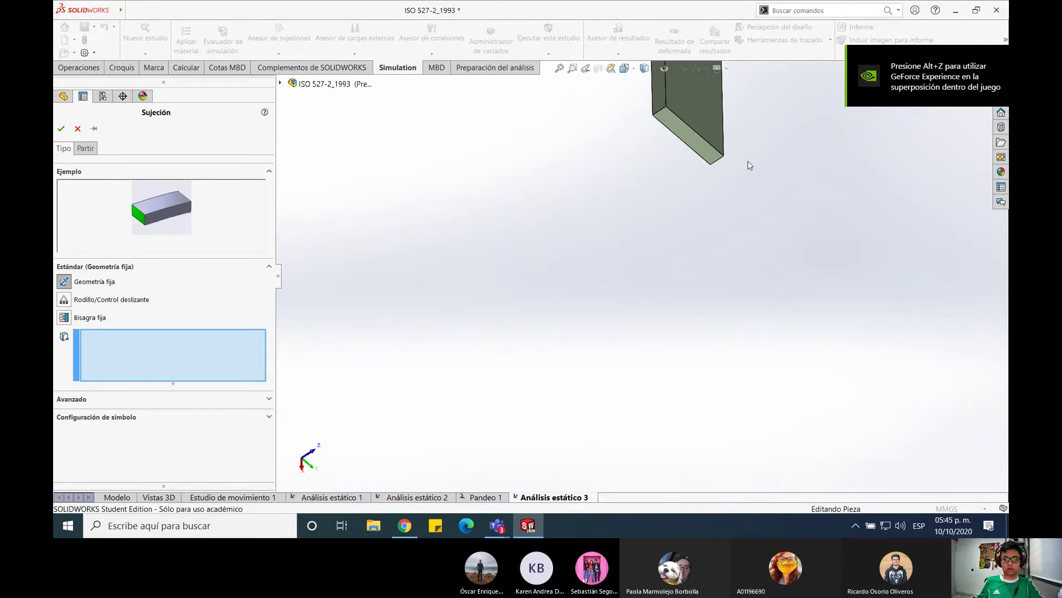
{"action": "left_click", "coordinate": [686, 146]}
{"action": "key", "text": "Escape"}
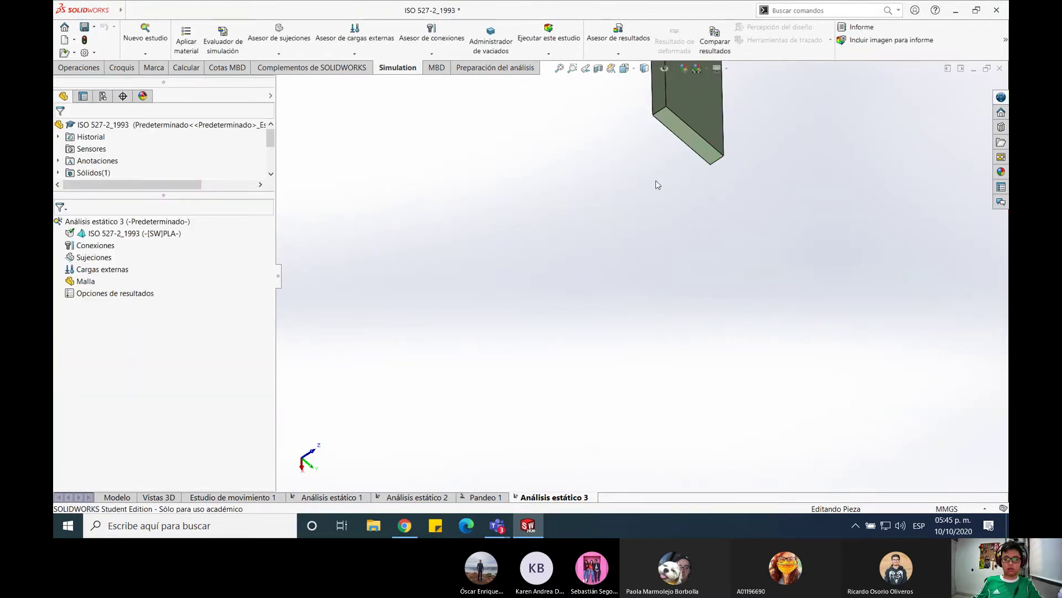
Apply a Geometría fija fixture to the lower end face of the specimen
{"action": "right_click", "coordinate": [92, 261]}
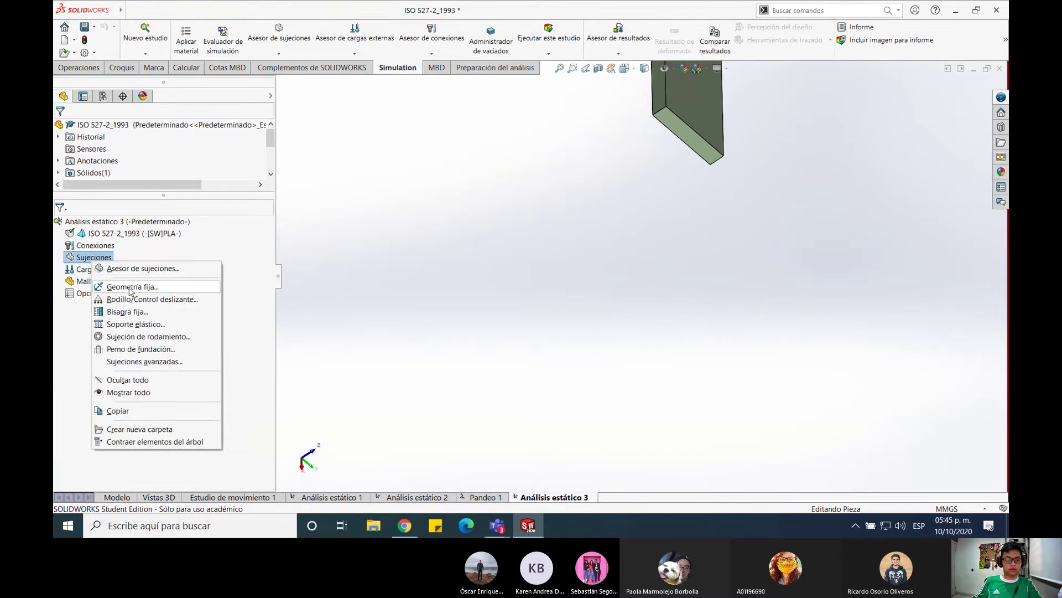
{"action": "left_click", "coordinate": [110, 287]}
{"action": "left_click", "coordinate": [683, 136]}
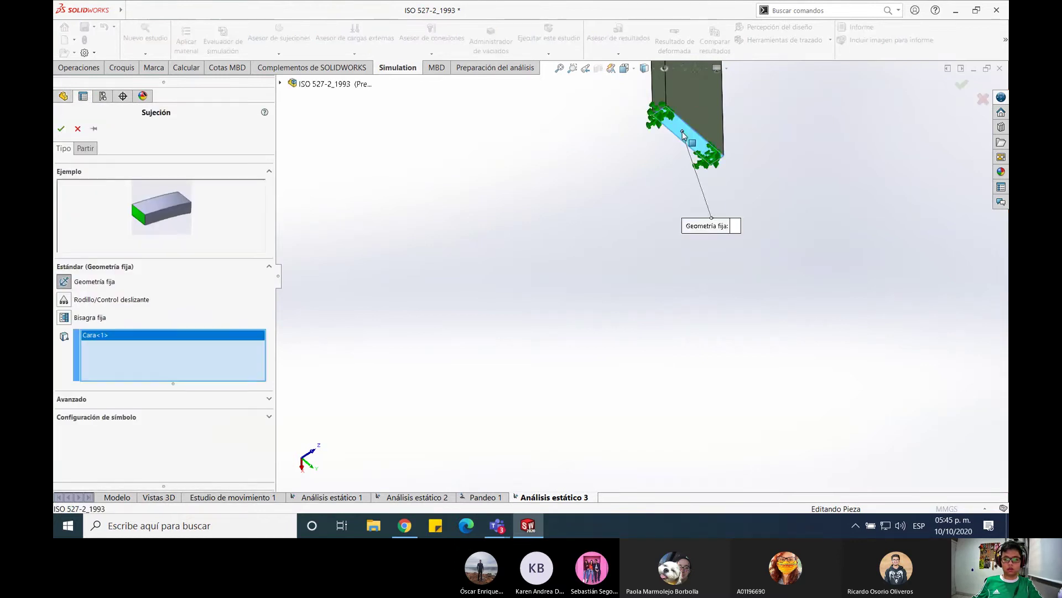
{"action": "middle_click_drag", "start_coordinate": [684, 135], "coordinate": [699, 320]}
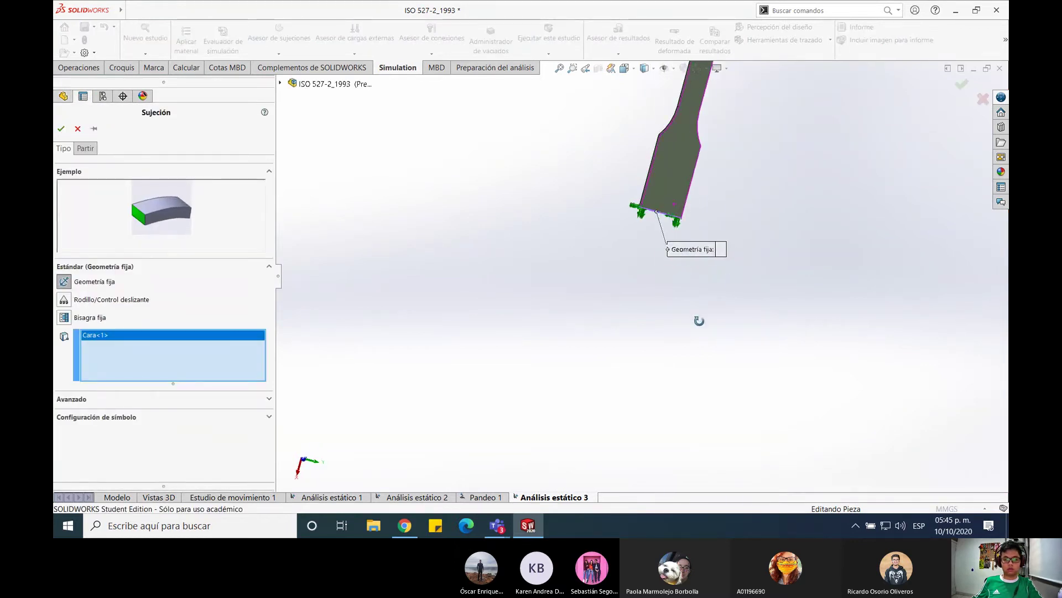
{"action": "left_click", "coordinate": [61, 128]}
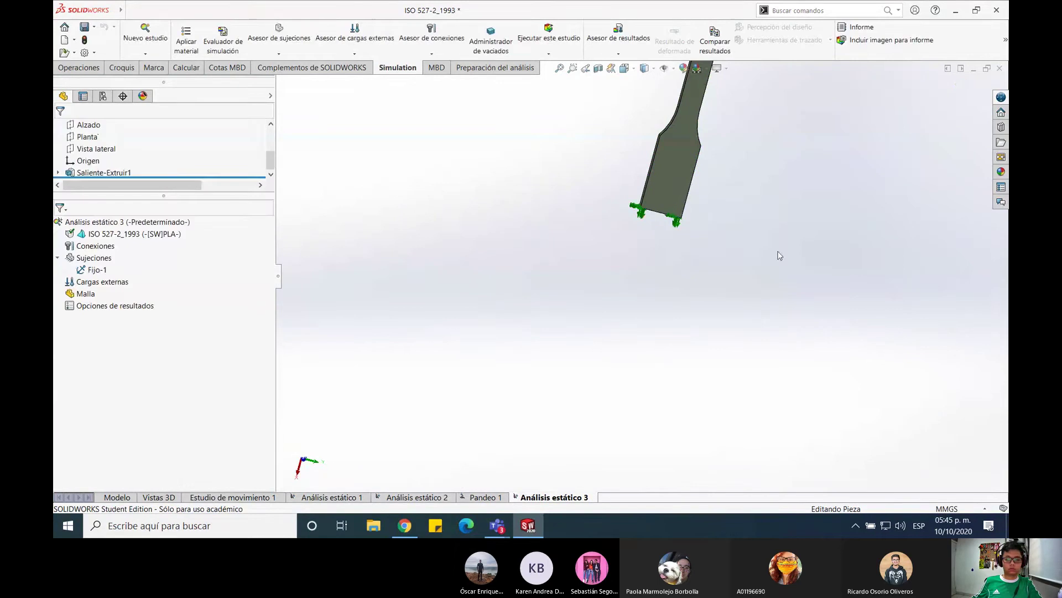
Apply a 10 N Fuerza normal to the specimen's upper end face, with the direction inverted so that it pulls outward
{"action": "scroll", "coordinate": [686, 238], "scroll_direction": "up", "scroll_amount": 5}
{"action": "scroll", "coordinate": [629, 276], "scroll_direction": "down", "scroll_amount": 4}
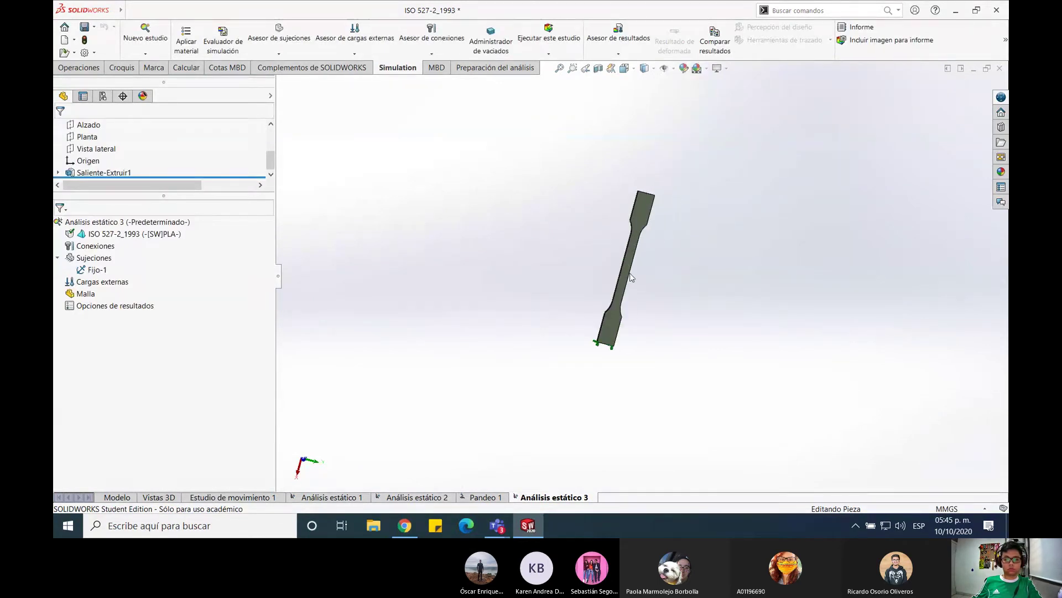
{"action": "left_click", "coordinate": [100, 282]}
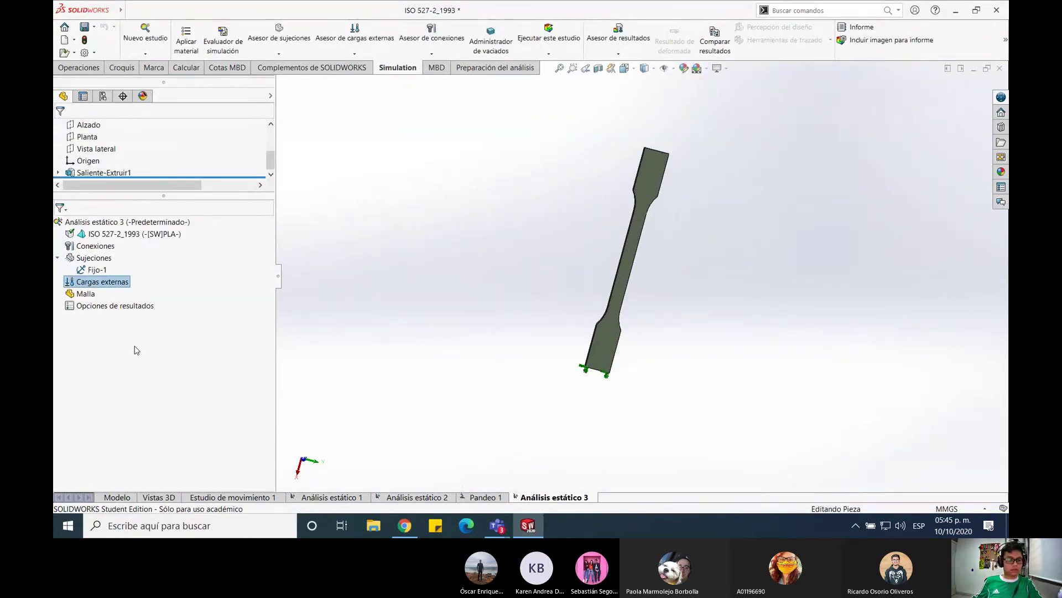
{"action": "right_click", "coordinate": [110, 288]}
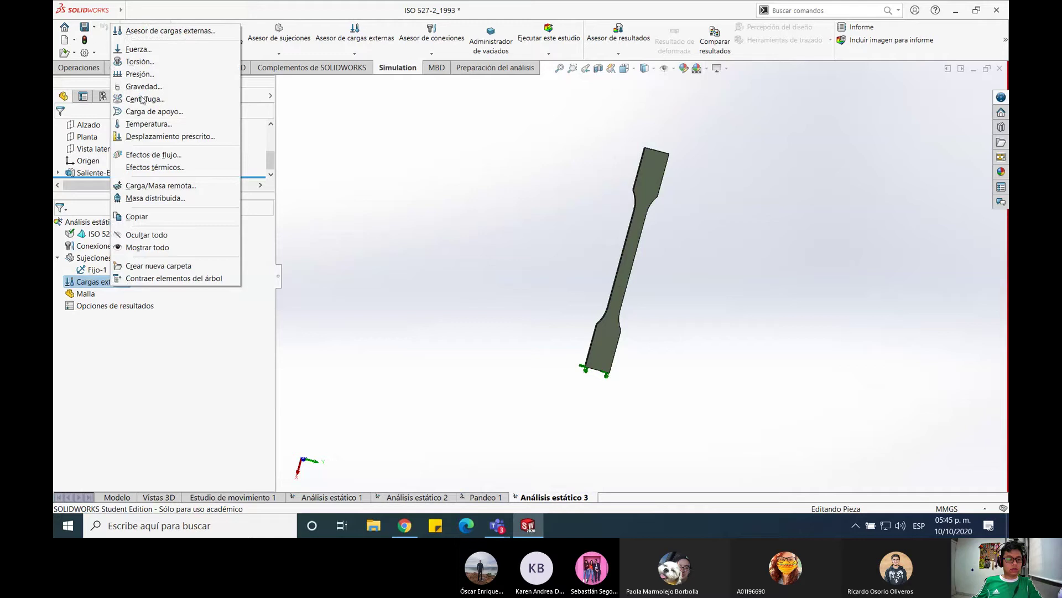
{"action": "left_click", "coordinate": [139, 50]}
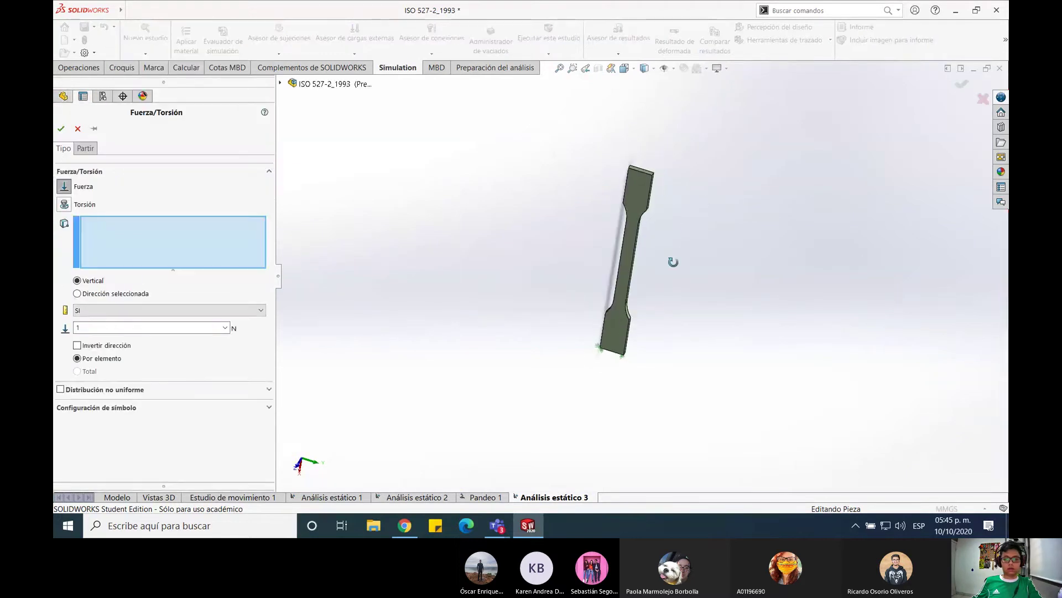
{"action": "scroll", "coordinate": [659, 176], "scroll_direction": "down", "scroll_amount": 4}
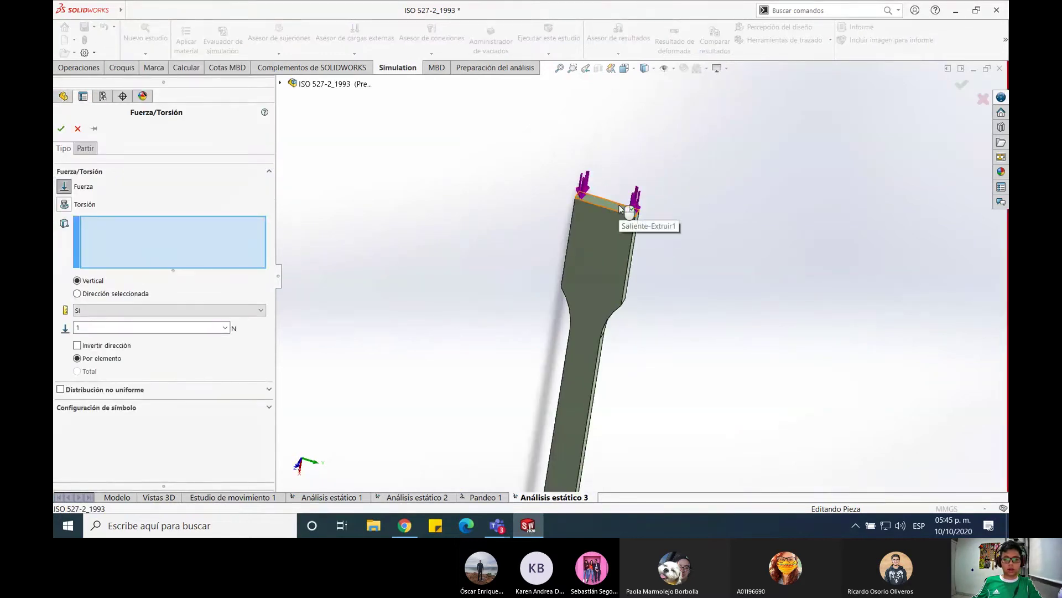
{"action": "left_click", "coordinate": [621, 210]}
{"action": "middle_click_drag", "start_coordinate": [624, 239], "coordinate": [683, 245]}
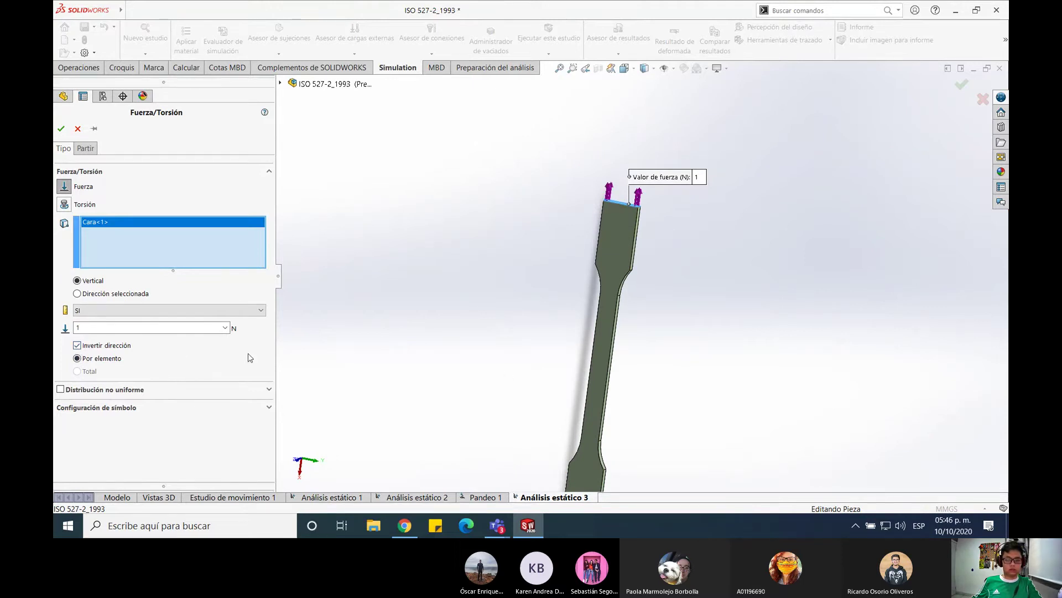
{"action": "left_click", "coordinate": [127, 328]}
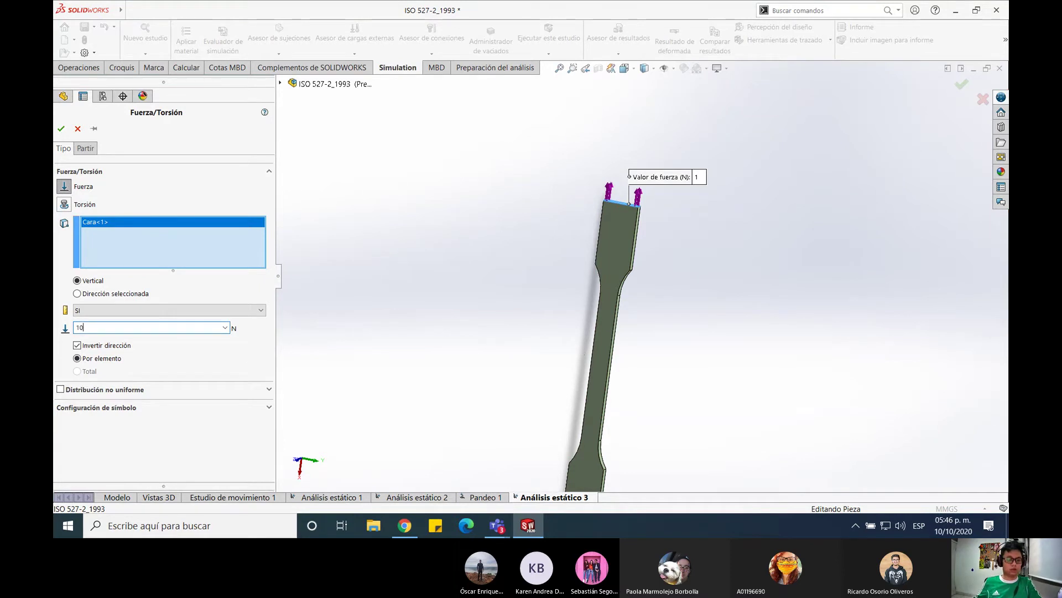
{"action": "left_click", "coordinate": [61, 130]}
Check the fixture and force symbols at both specimen ends, and review the mesh density settings without creating a mesh
{"action": "scroll", "coordinate": [651, 394], "scroll_direction": "up", "scroll_amount": 2}
{"action": "scroll", "coordinate": [651, 394], "scroll_direction": "down", "scroll_amount": 4}
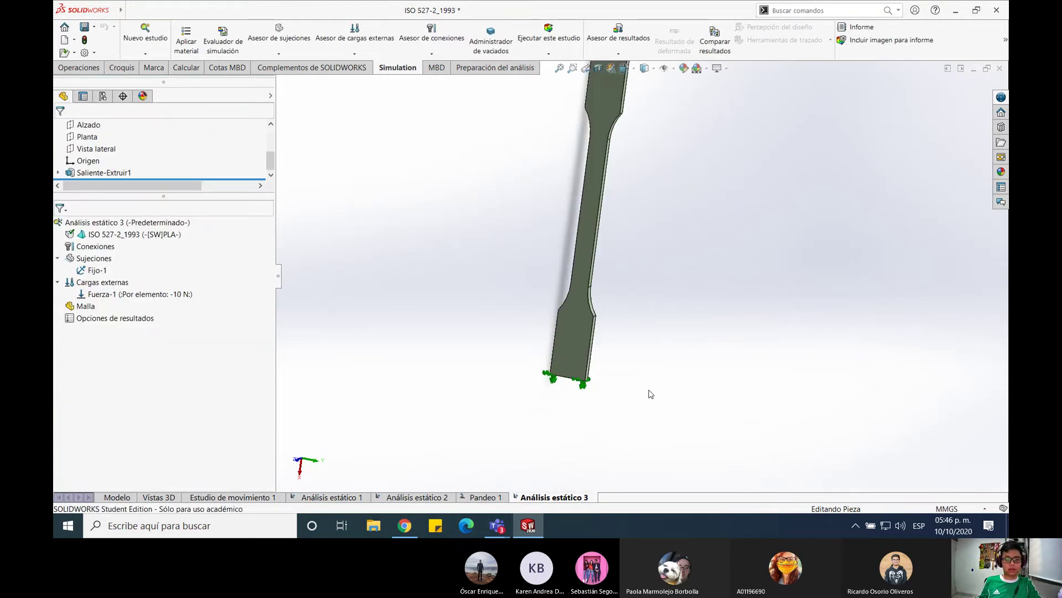
{"action": "scroll", "coordinate": [652, 394], "scroll_direction": "up", "scroll_amount": 2}
{"action": "scroll", "coordinate": [612, 189], "scroll_direction": "down", "scroll_amount": 3}
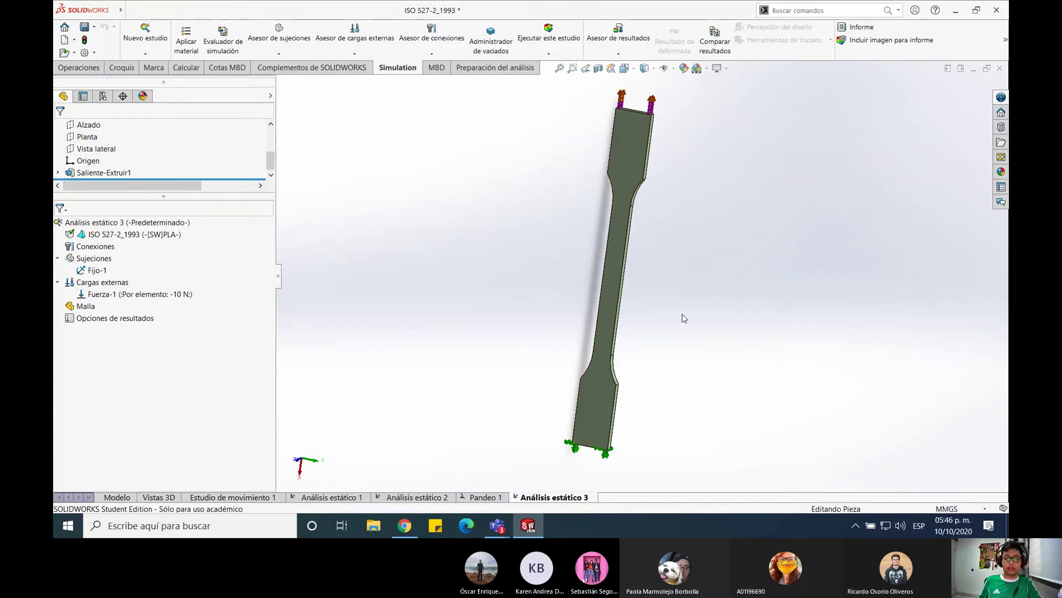
{"action": "scroll", "coordinate": [648, 317], "scroll_direction": "up", "scroll_amount": 1}
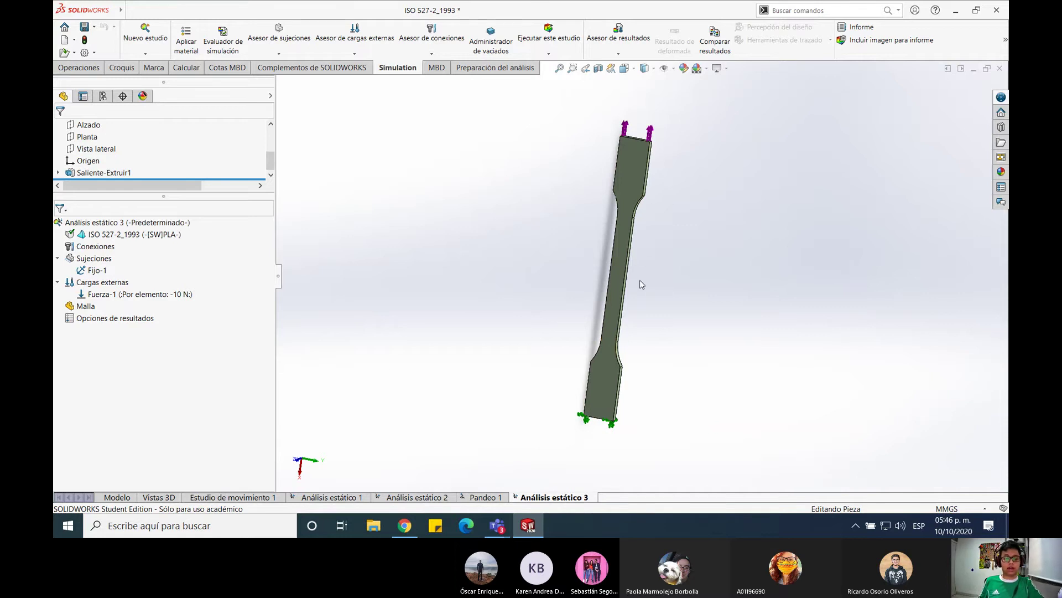
{"action": "right_click", "coordinate": [85, 309]}
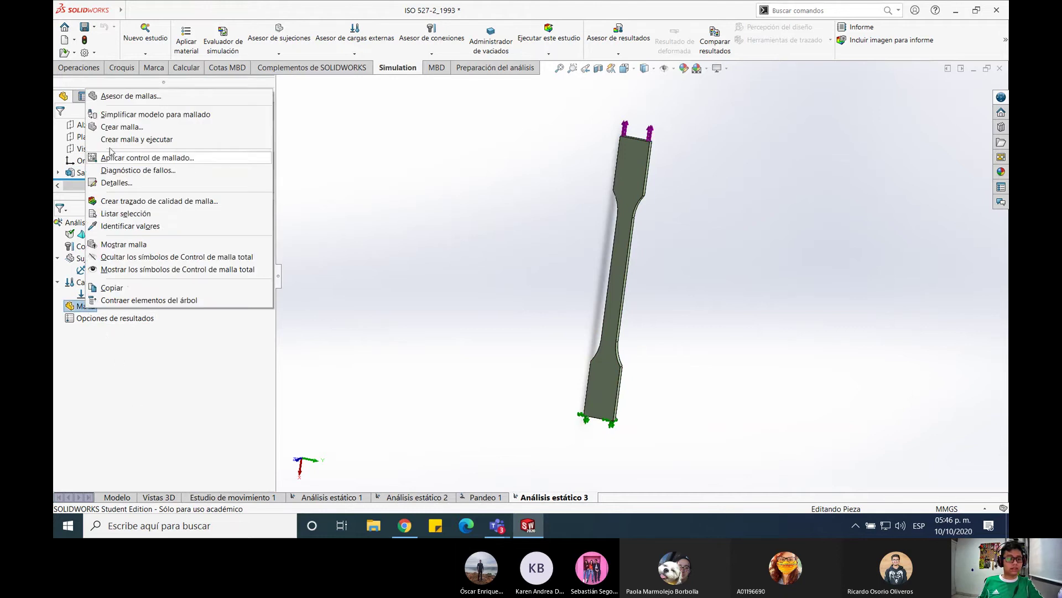
{"action": "left_click", "coordinate": [120, 127]}
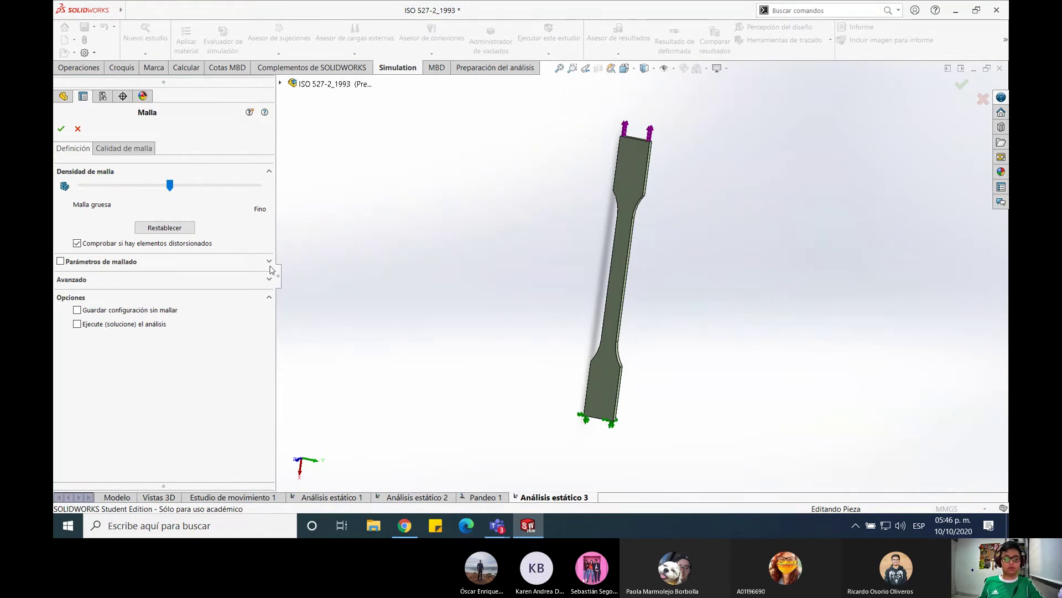
{"action": "left_click", "coordinate": [78, 129]}
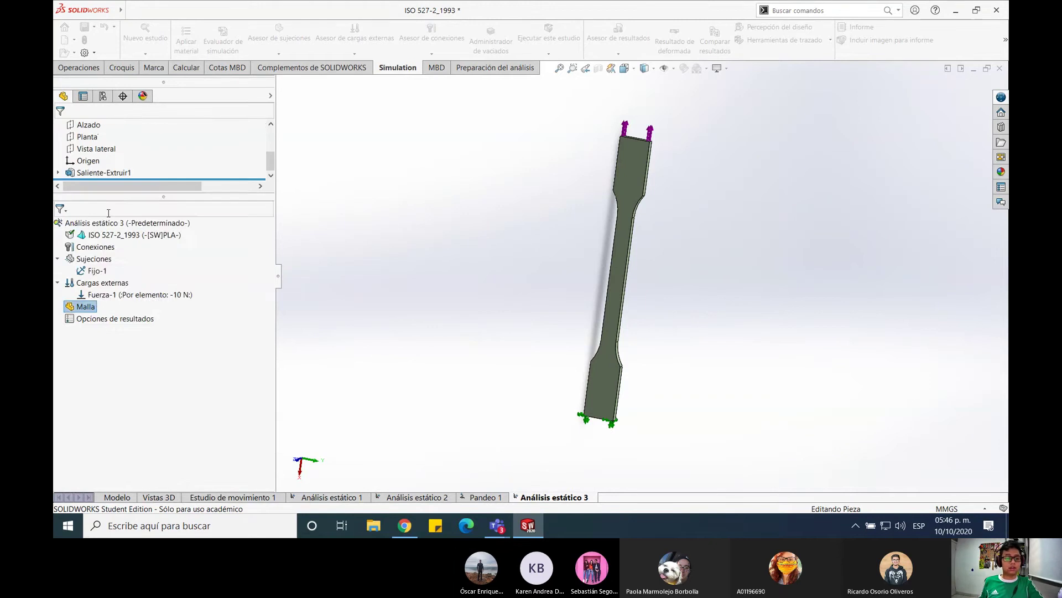
Create the specimen's mesh with the default medium density and the distorted-element check enabled
{"action": "right_click", "coordinate": [82, 308]}
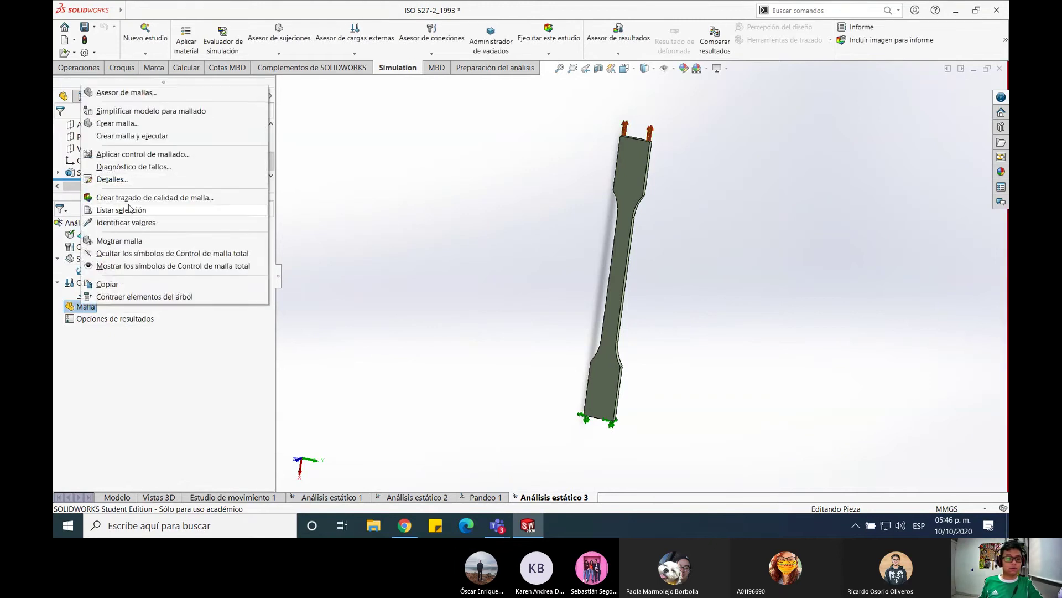
{"action": "left_click", "coordinate": [135, 123]}
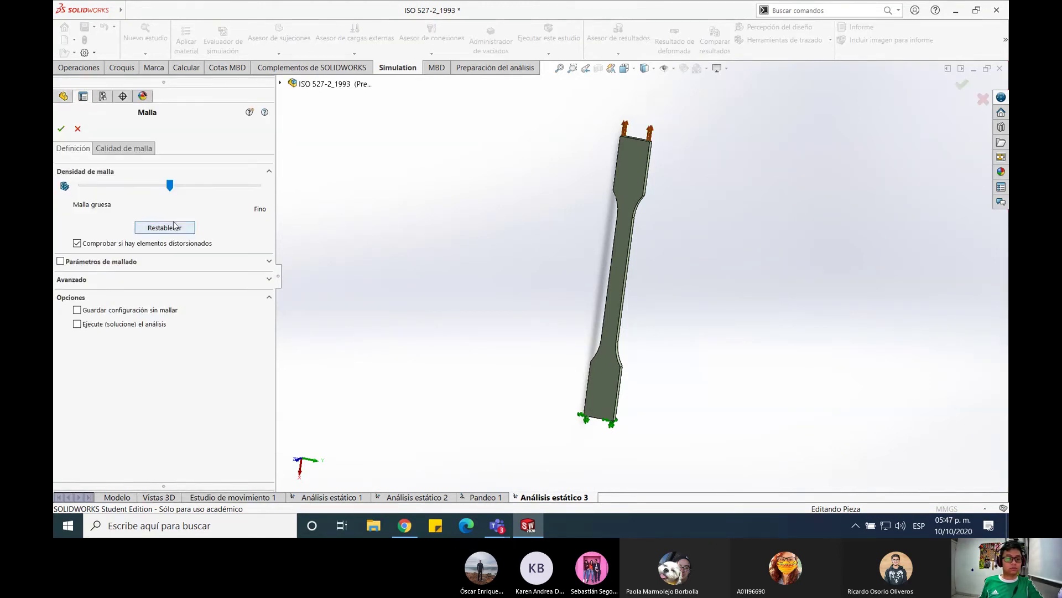
{"action": "left_click", "coordinate": [61, 128]}
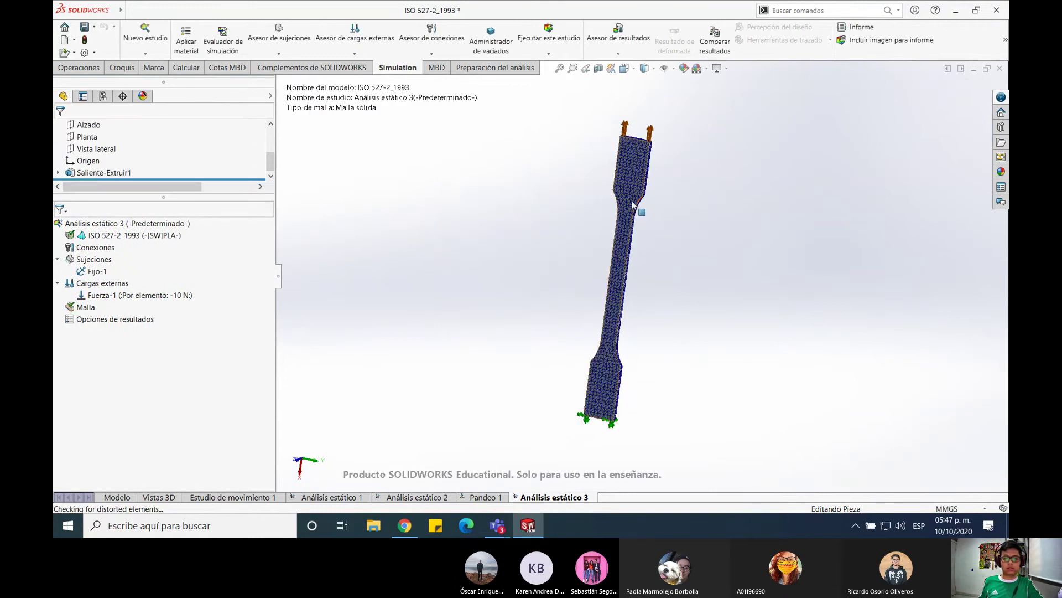
Examine the mesh elements around the upper fillet transition and along the whole specimen
{"action": "scroll", "coordinate": [664, 219], "scroll_direction": "down", "scroll_amount": 4}
{"action": "scroll", "coordinate": [667, 221], "scroll_direction": "down", "scroll_amount": 3}
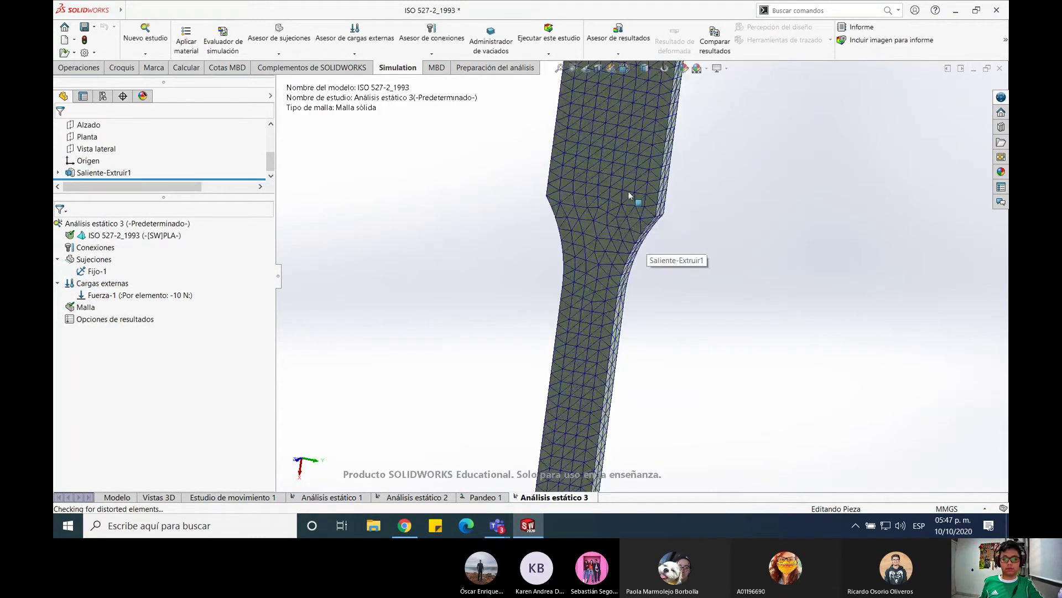
{"action": "scroll", "coordinate": [685, 277], "scroll_direction": "down", "scroll_amount": 3}
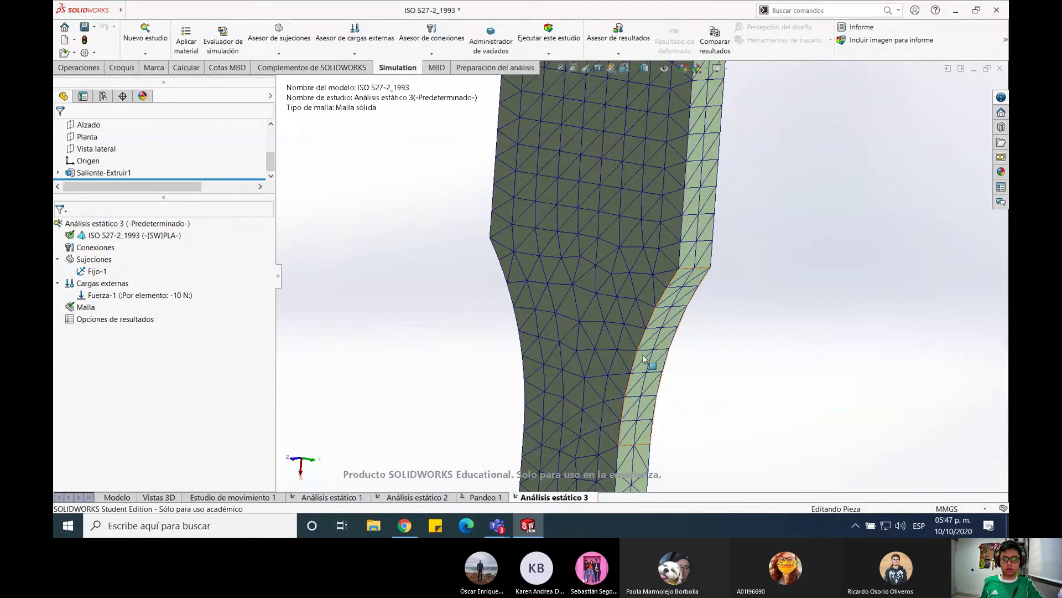
{"action": "scroll", "coordinate": [644, 359], "scroll_direction": "up", "scroll_amount": 2}
{"action": "scroll", "coordinate": [650, 357], "scroll_direction": "down", "scroll_amount": 2}
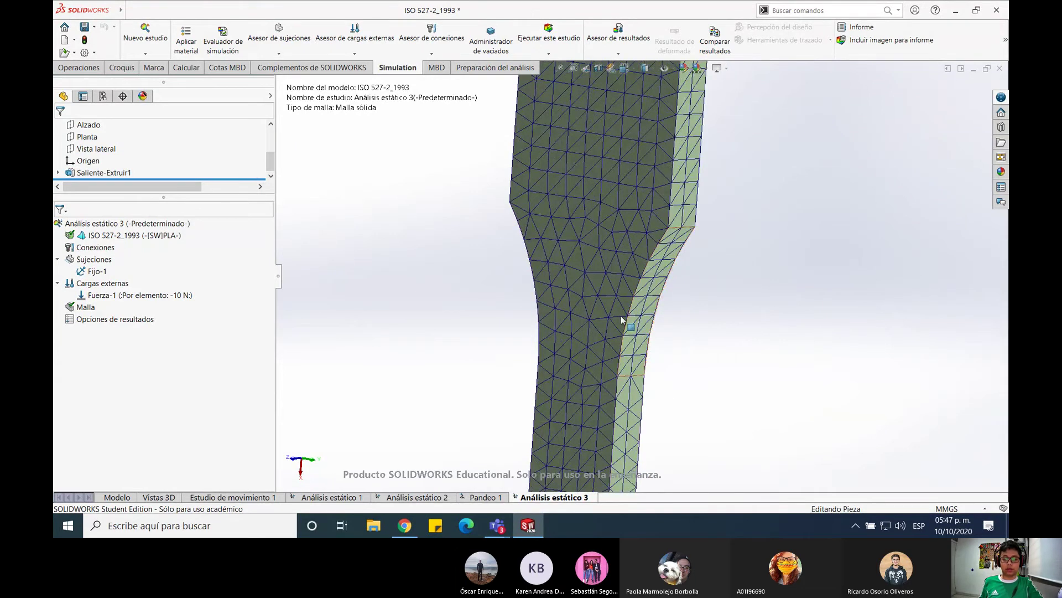
{"action": "scroll", "coordinate": [613, 358], "scroll_direction": "up", "scroll_amount": 5}
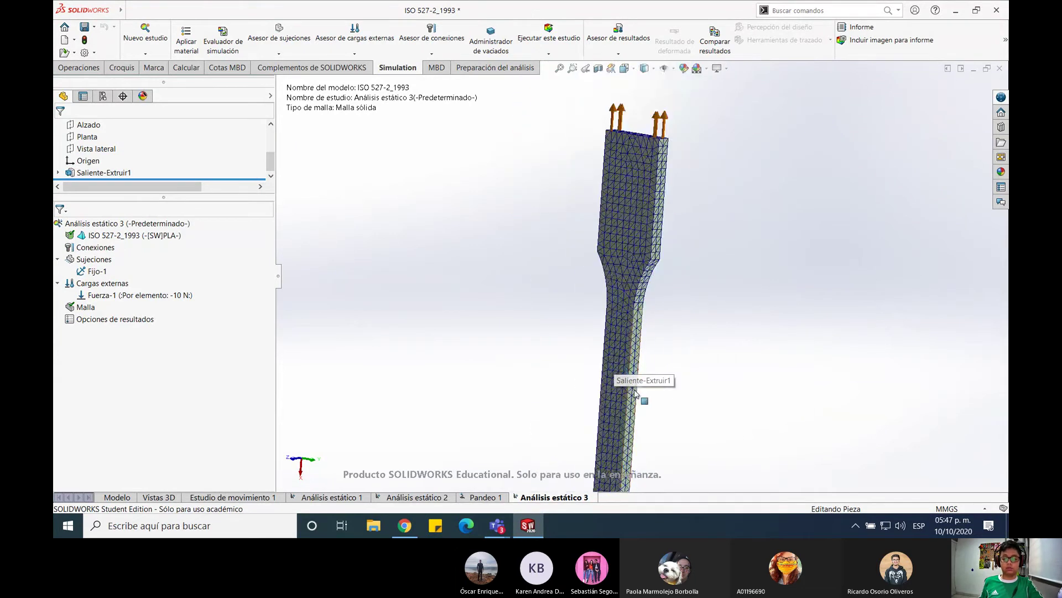
{"action": "scroll", "coordinate": [656, 437], "scroll_direction": "up", "scroll_amount": 2}
{"action": "scroll", "coordinate": [640, 247], "scroll_direction": "down", "scroll_amount": 4}
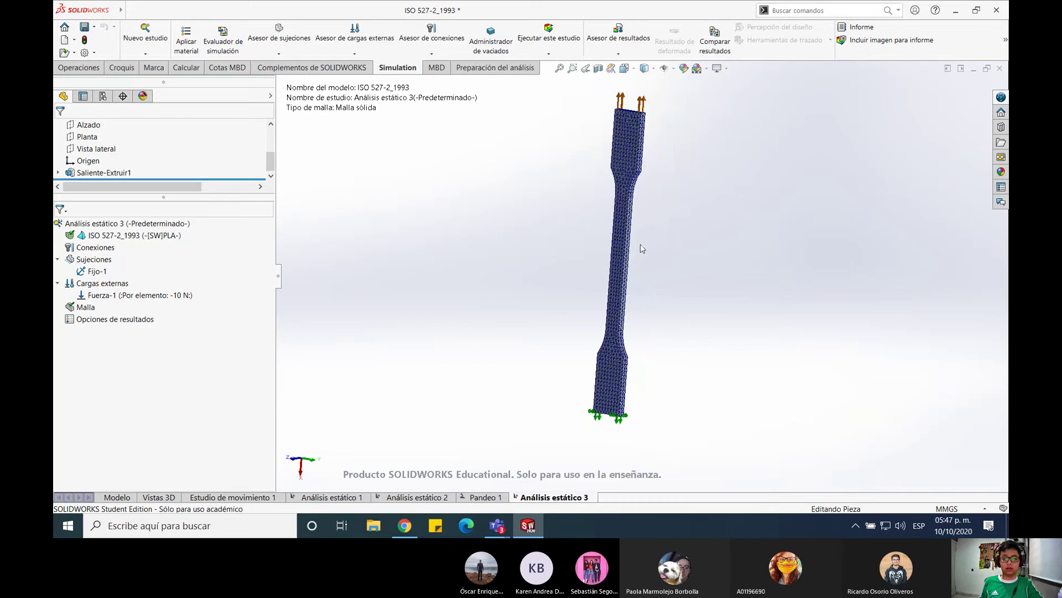
{"action": "scroll", "coordinate": [640, 247], "scroll_direction": "up", "scroll_amount": 2}
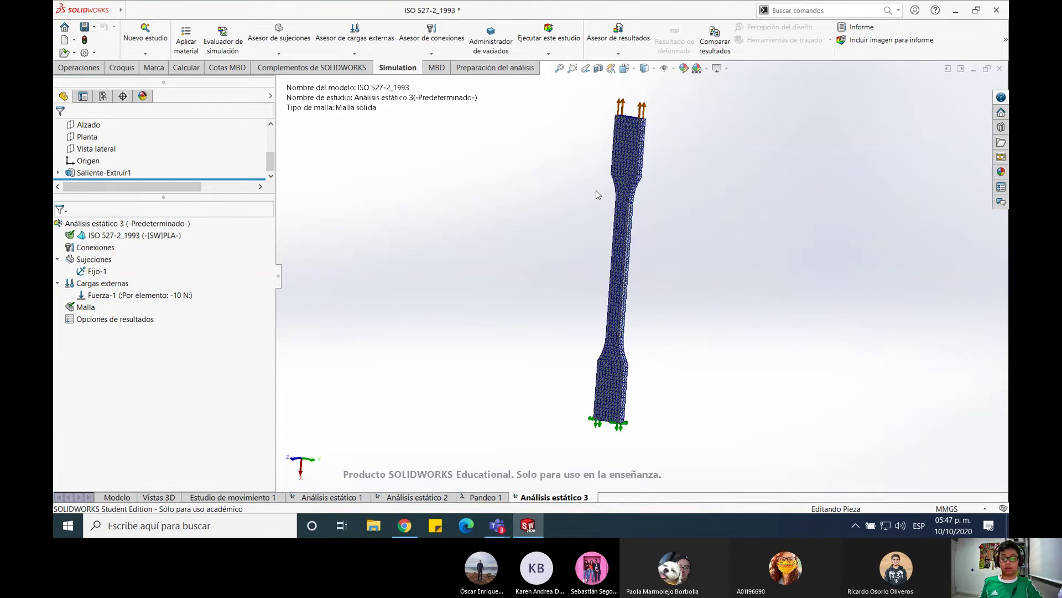
Run the Análisis estático 3 study to solve for stresses, displacements and strains
{"action": "right_click", "coordinate": [86, 306]}
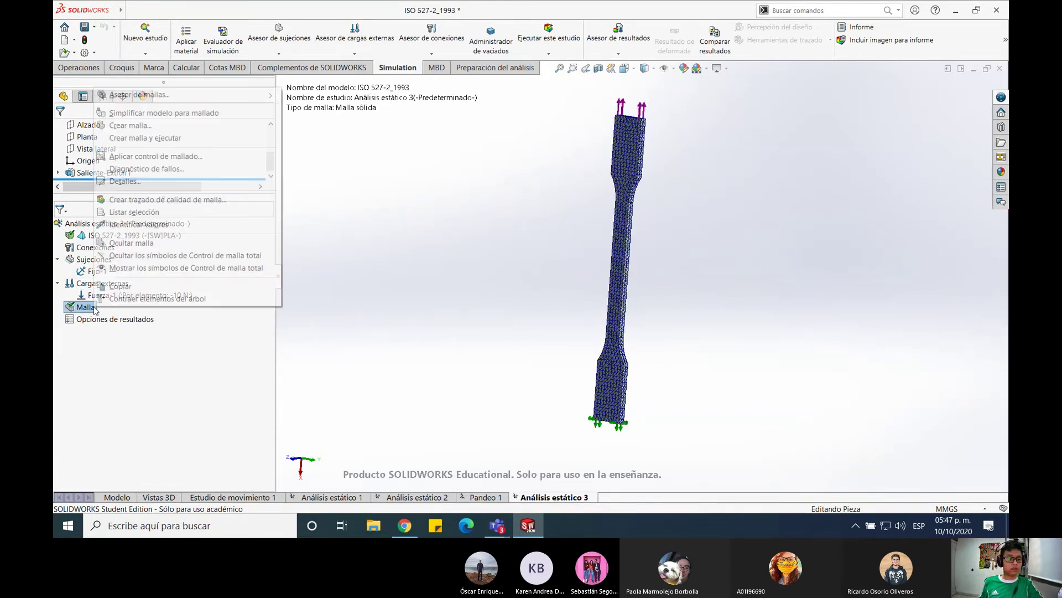
{"action": "left_click", "coordinate": [292, 352]}
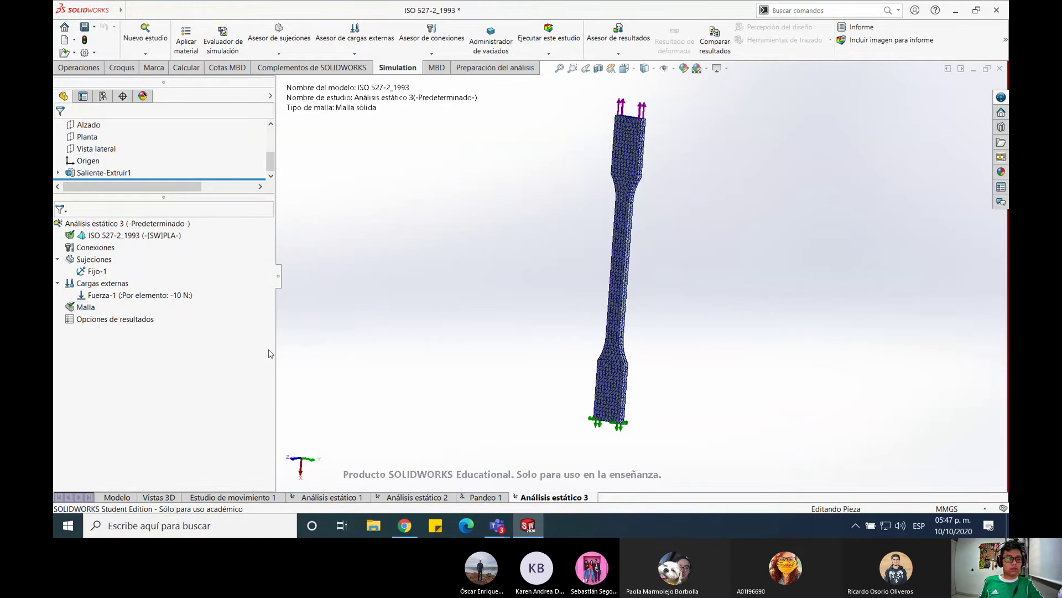
{"action": "right_click", "coordinate": [106, 224]}
{"action": "left_click", "coordinate": [125, 232]}
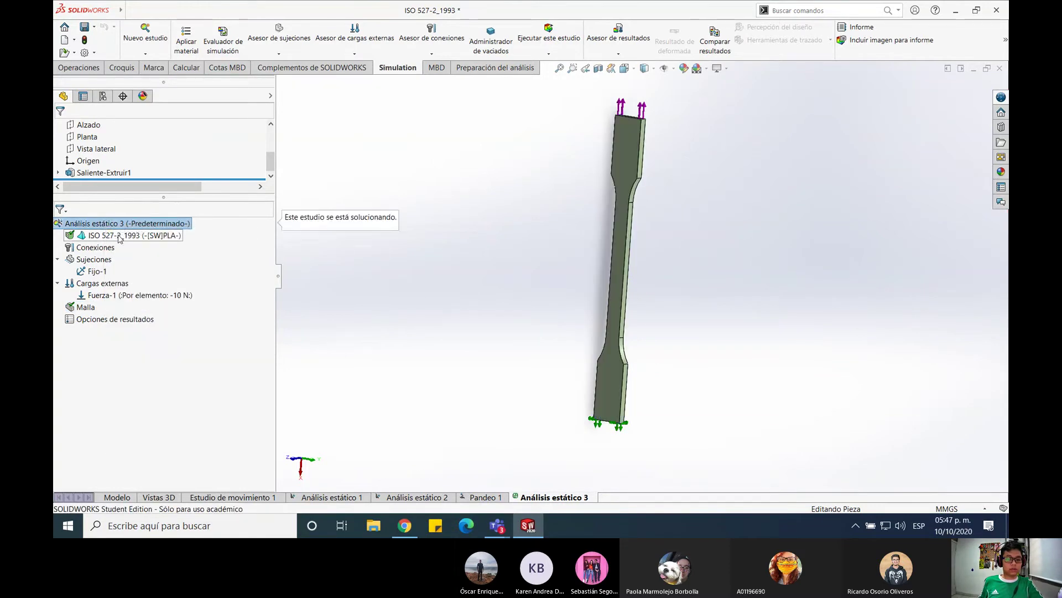
{"action": "left_click", "coordinate": [530, 315]}
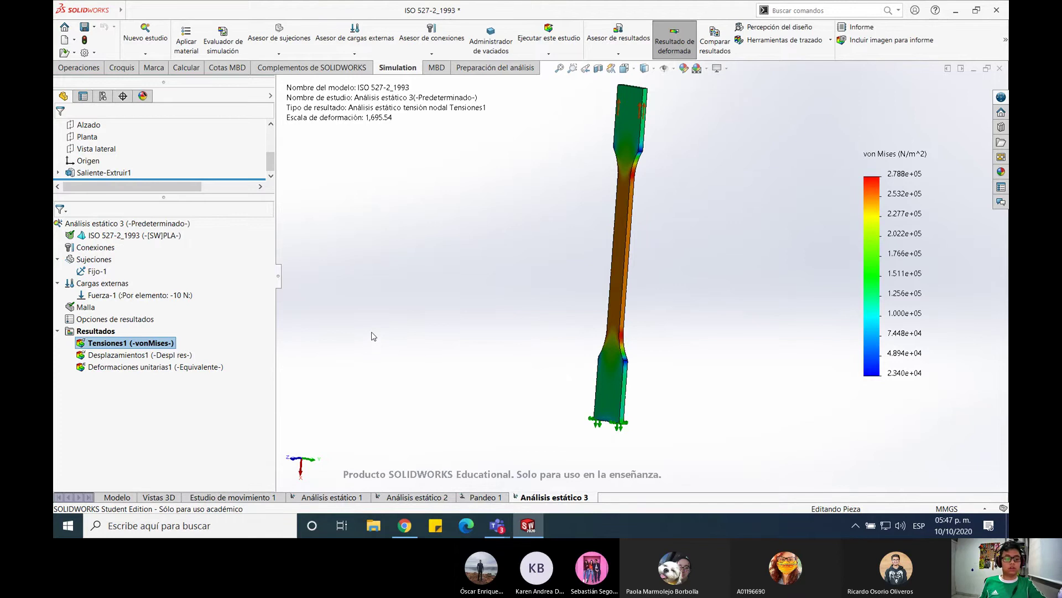
Examine the von Mises stress plot of the specimen, comparing the fillet transitions and narrow section with the colour scale
{"action": "right_click", "coordinate": [95, 331]}
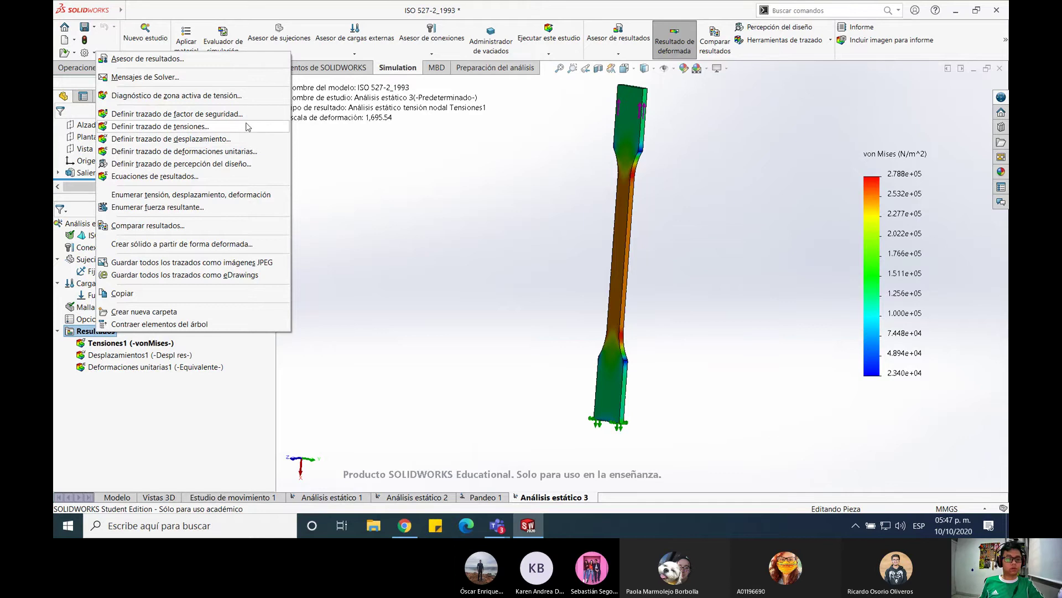
{"action": "left_click", "coordinate": [374, 322]}
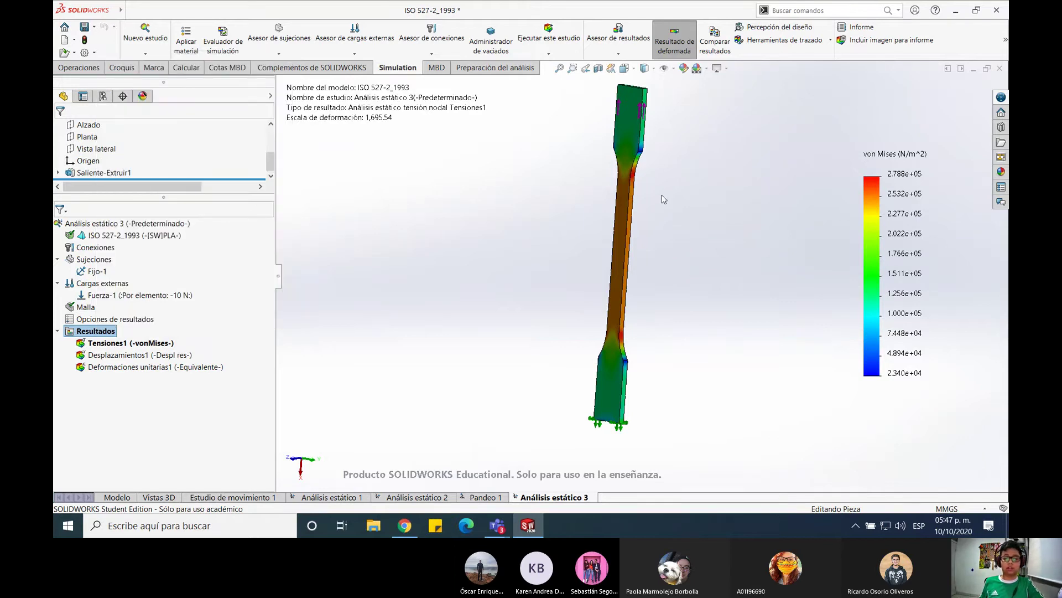
{"action": "scroll", "coordinate": [630, 173], "scroll_direction": "down", "scroll_amount": 3}
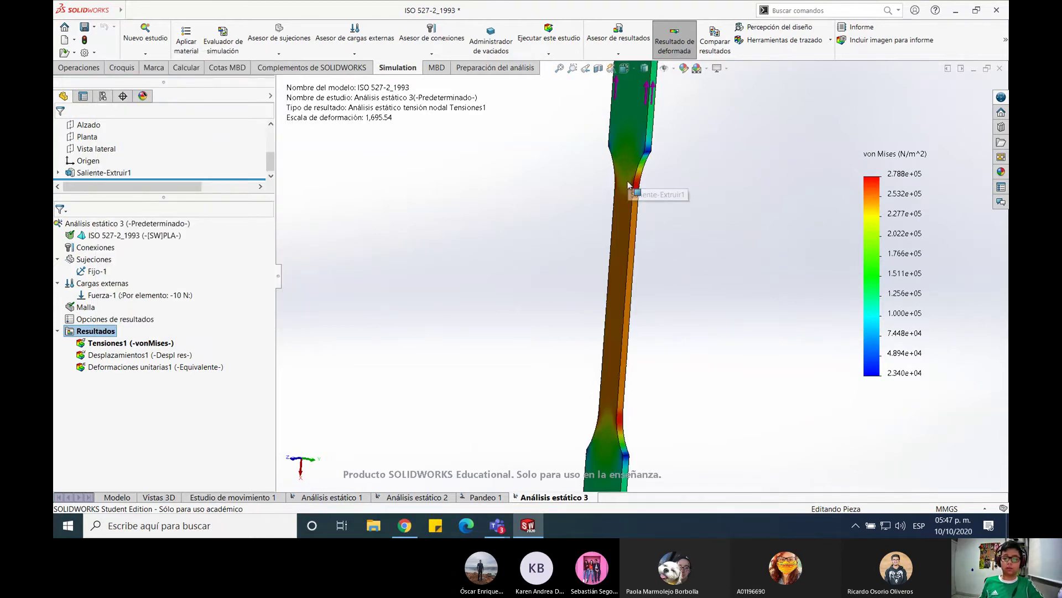
{"action": "left_click", "coordinate": [631, 140]}
{"action": "scroll", "coordinate": [643, 277], "scroll_direction": "up", "scroll_amount": 3}
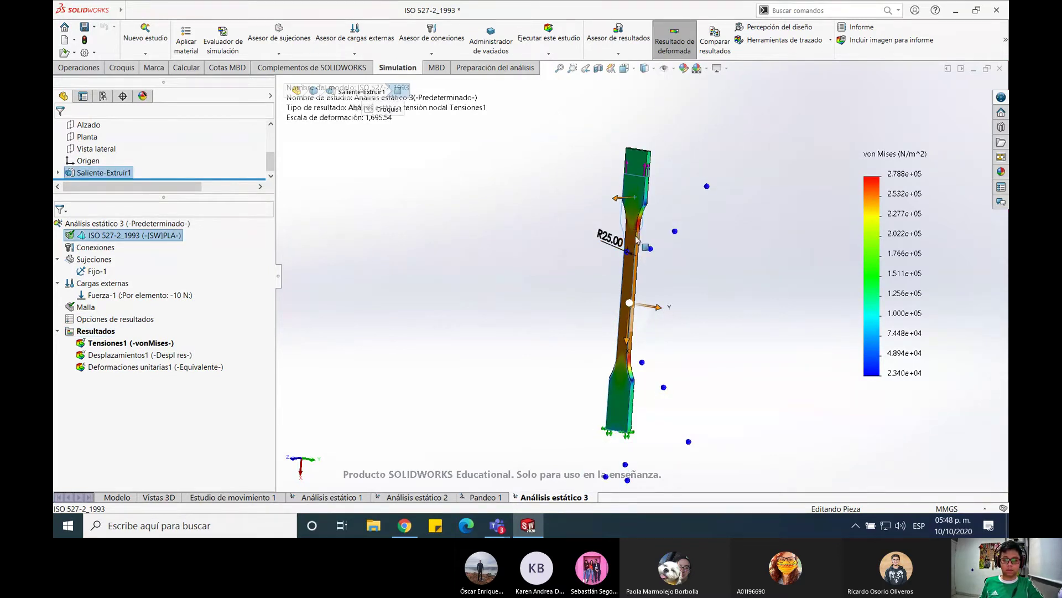
{"action": "scroll", "coordinate": [620, 236], "scroll_direction": "down", "scroll_amount": 2}
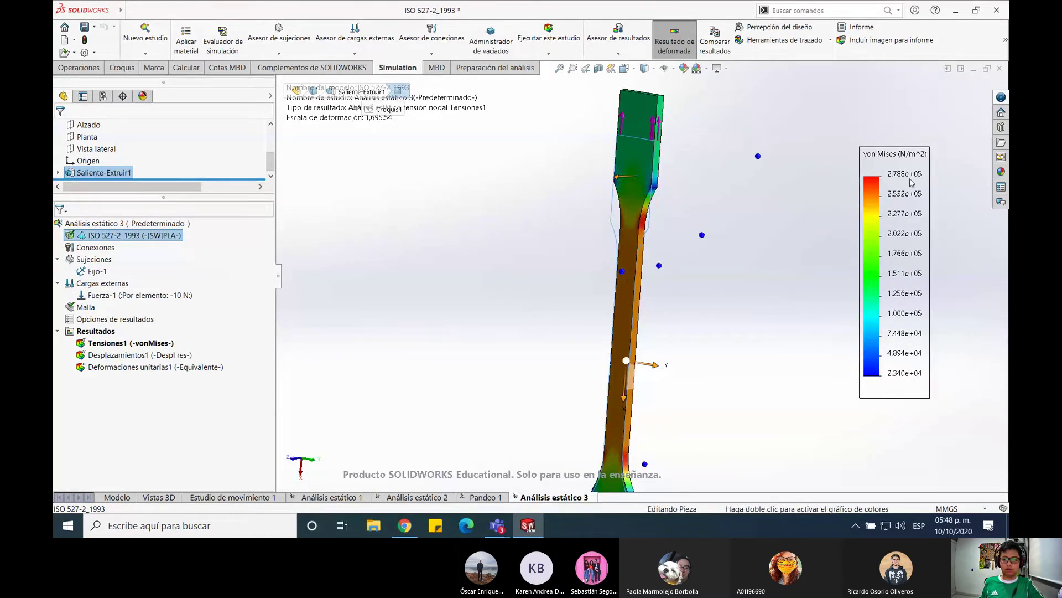
{"action": "scroll", "coordinate": [829, 243], "scroll_direction": "down", "scroll_amount": 2}
{"action": "scroll", "coordinate": [736, 313], "scroll_direction": "up", "scroll_amount": 2}
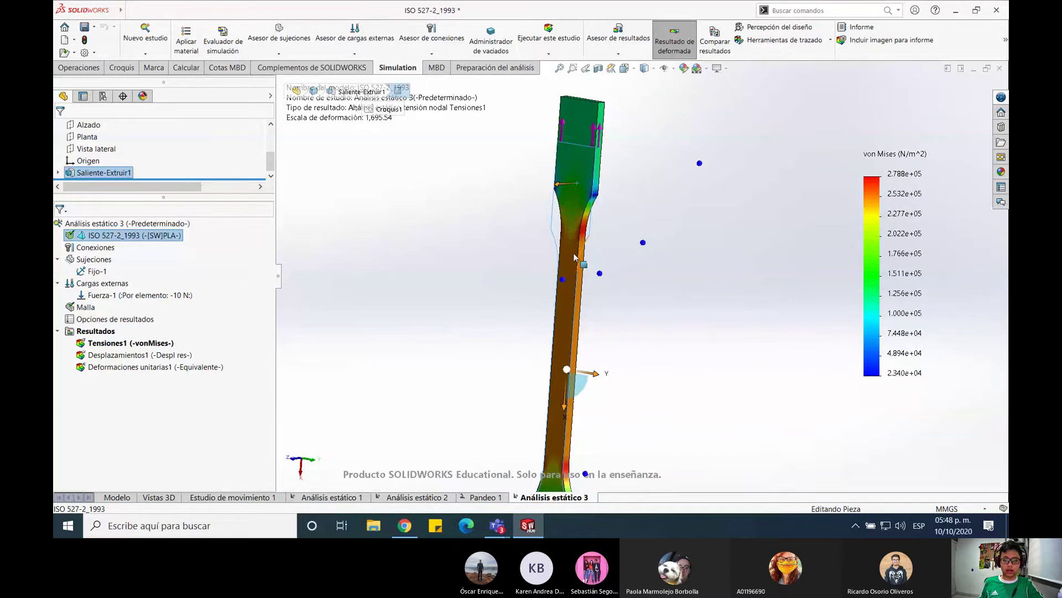
{"action": "scroll", "coordinate": [576, 257], "scroll_direction": "up", "scroll_amount": 2}
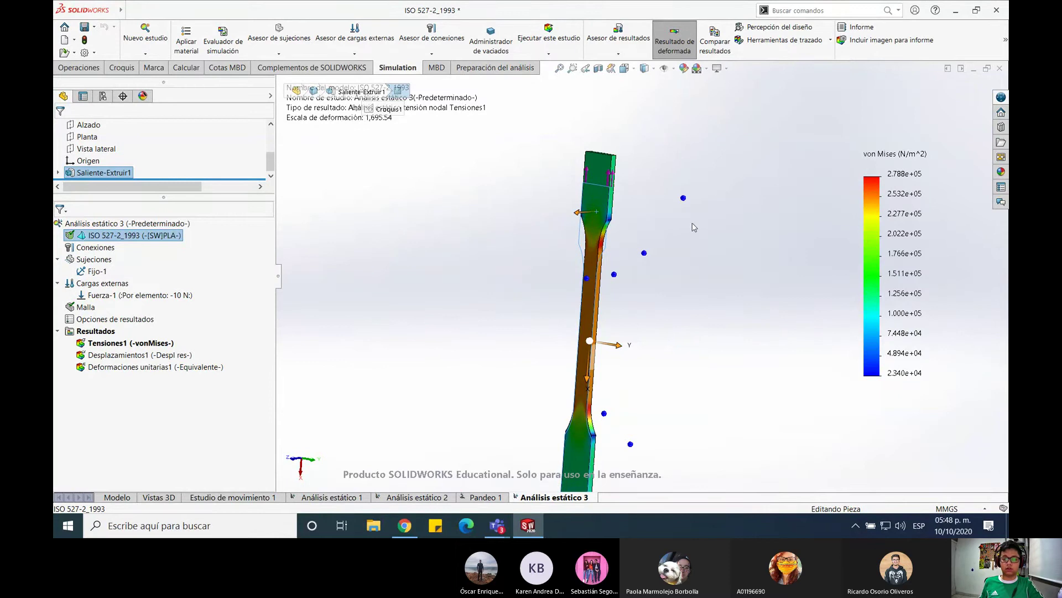
{"action": "scroll", "coordinate": [670, 363], "scroll_direction": "up", "scroll_amount": 2}
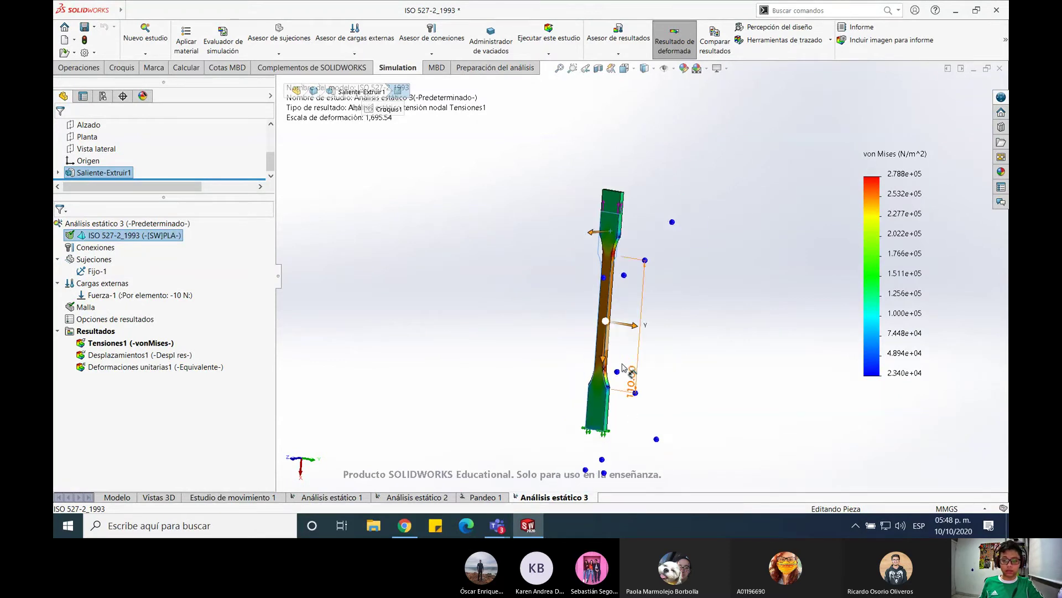
{"action": "scroll", "coordinate": [615, 368], "scroll_direction": "down", "scroll_amount": 2}
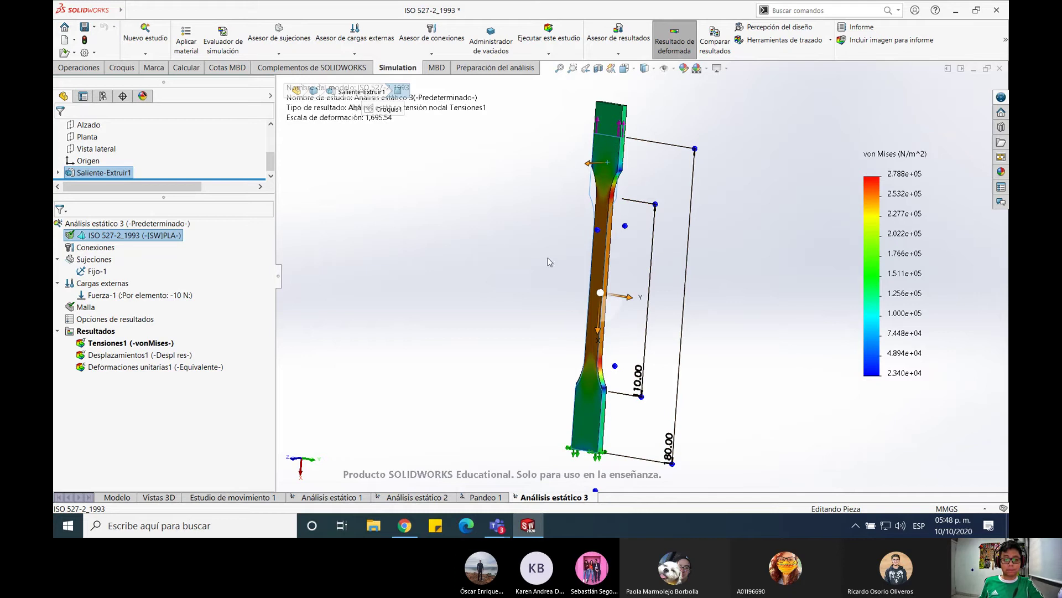
Display the Desplazamientos1 displacement plot and the Deformaciones unitarias1 equivalent strain plot of the specimen for review
{"action": "left_click", "coordinate": [111, 357]}
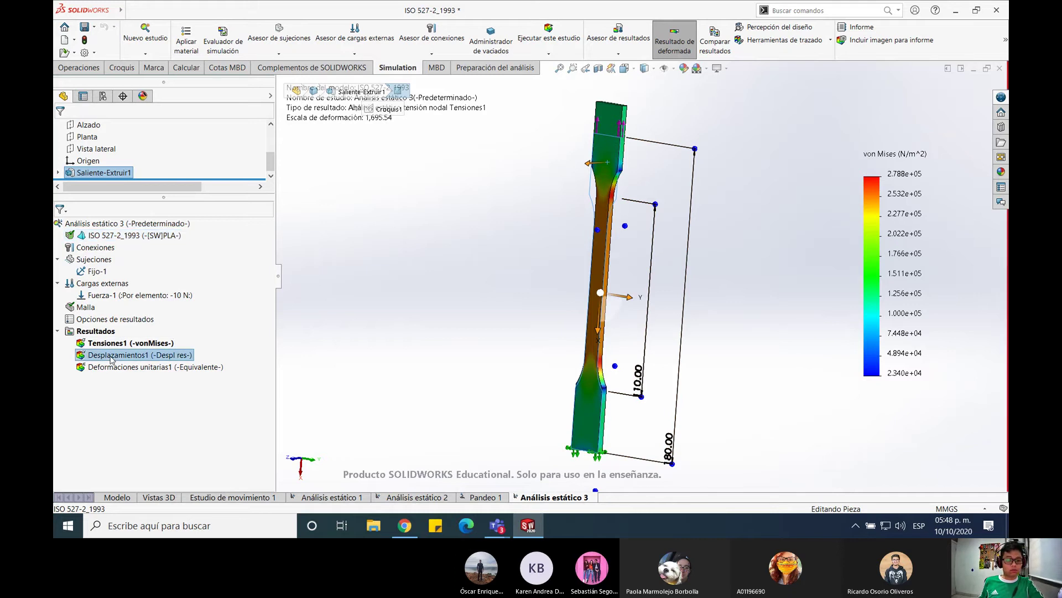
{"action": "double_click", "coordinate": [111, 357]}
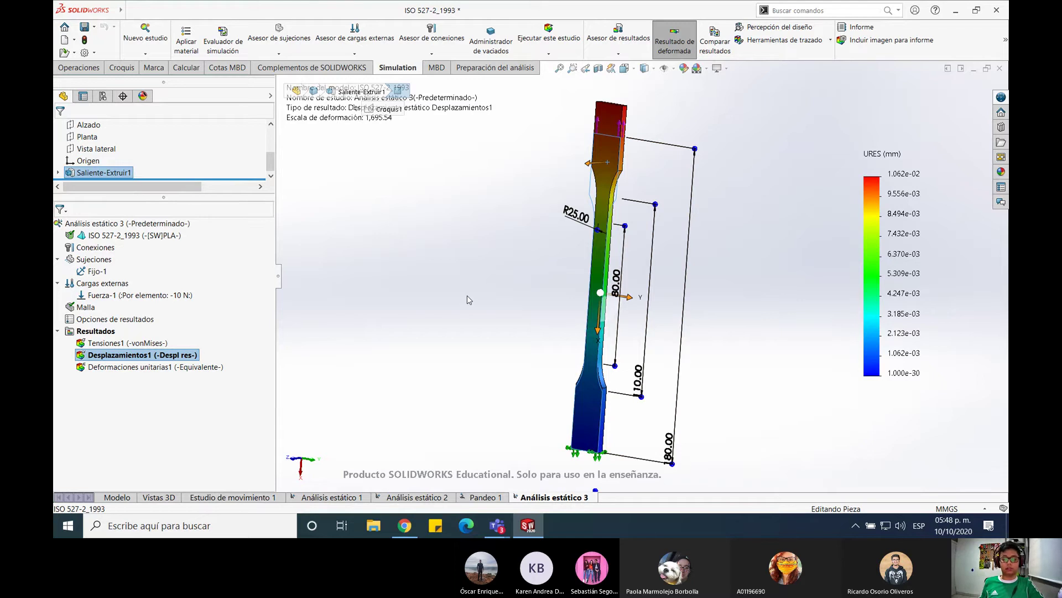
{"action": "double_click", "coordinate": [180, 368]}
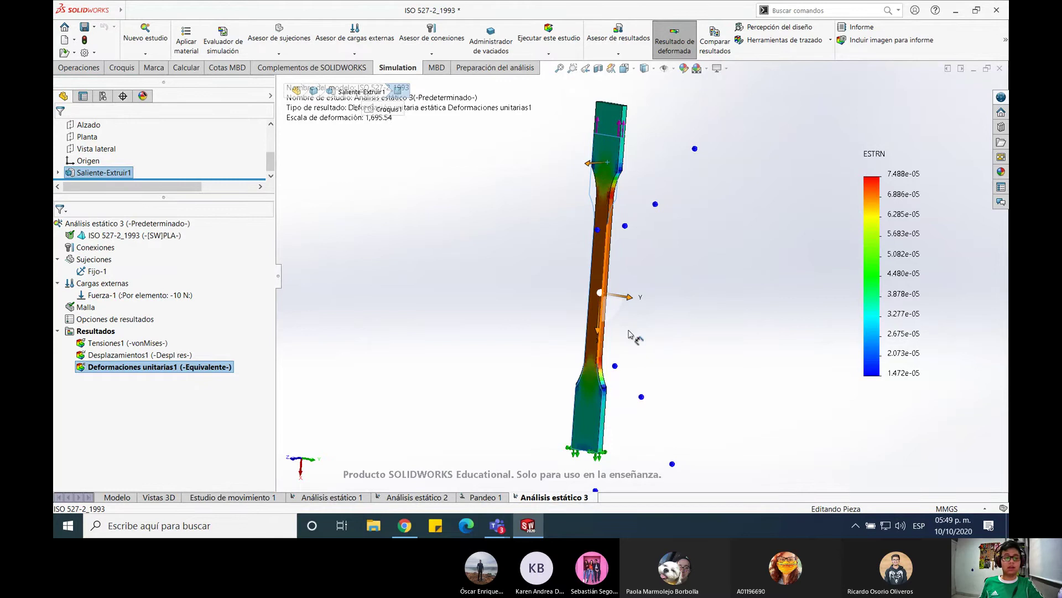
Delete the Análisis estático 3 study from the part and confirm its removal
{"action": "left_click_drag", "start_coordinate": [239, 198], "coordinate": [234, 216]}
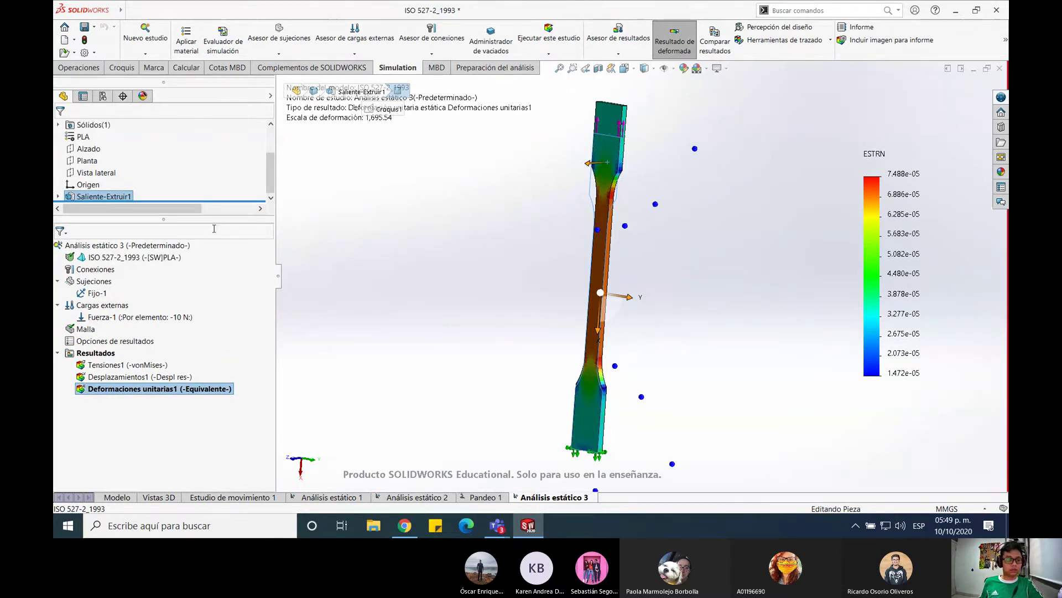
{"action": "right_click", "coordinate": [133, 247]}
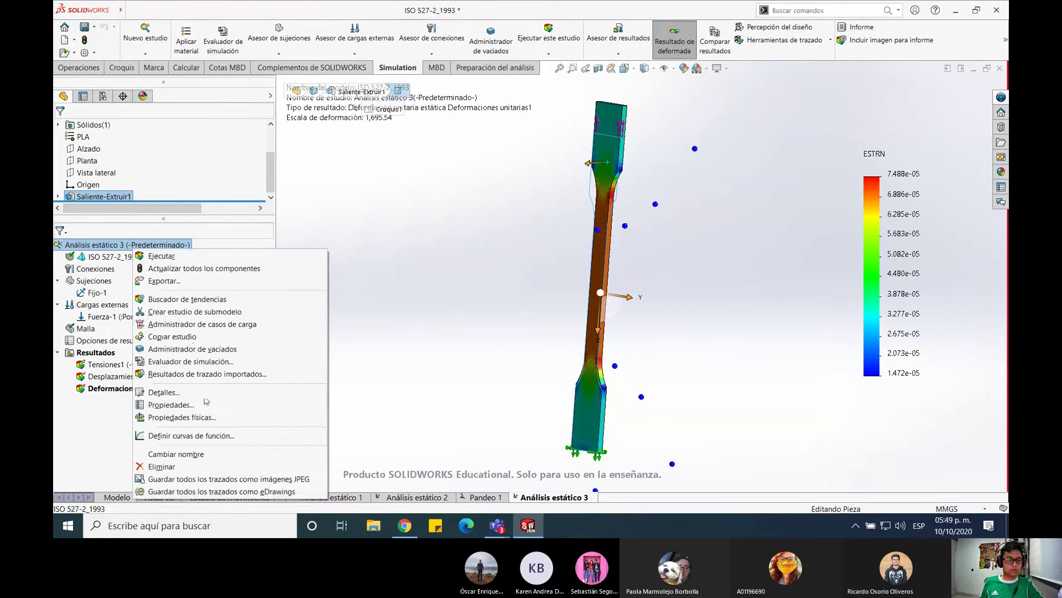
{"action": "left_click", "coordinate": [201, 468]}
{"action": "left_click", "coordinate": [578, 298]}
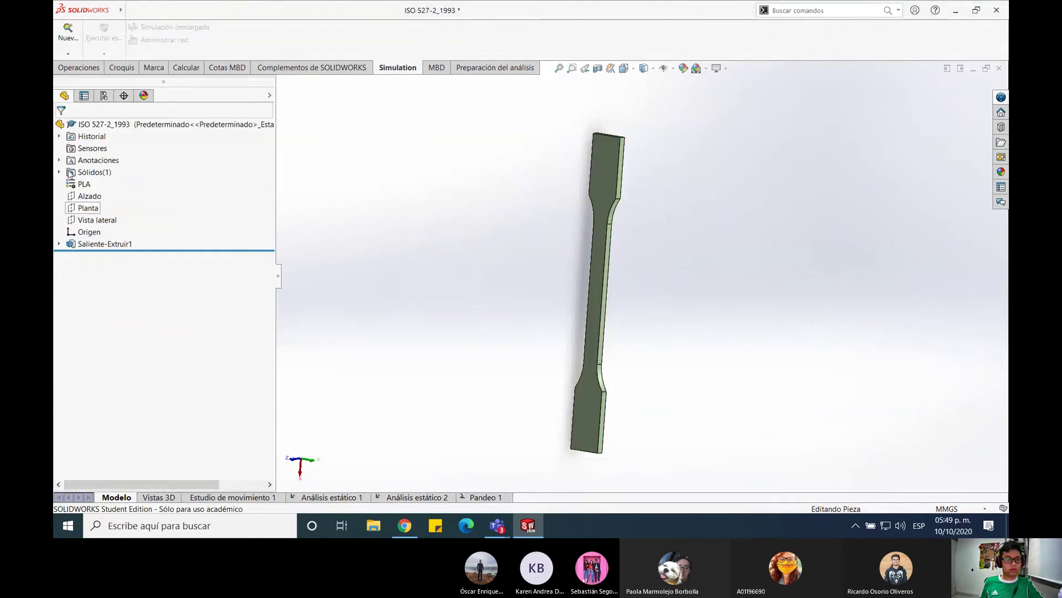
Replace the part's PLA material with PPE from the Plásticos category of the solidworks materials library
{"action": "right_click", "coordinate": [83, 184]}
{"action": "left_click", "coordinate": [131, 193]}
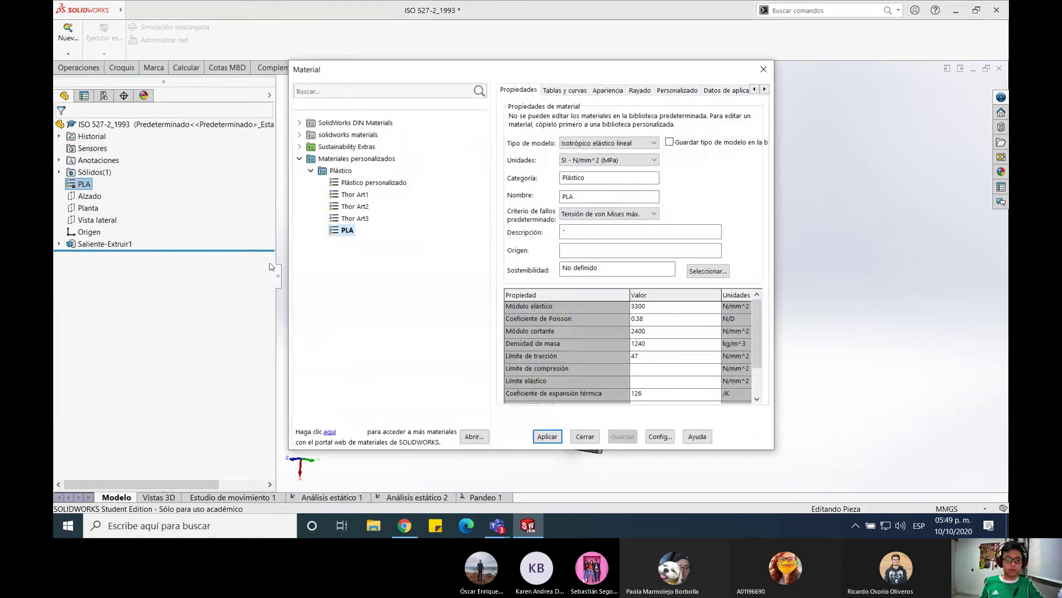
{"action": "left_click", "coordinate": [306, 173]}
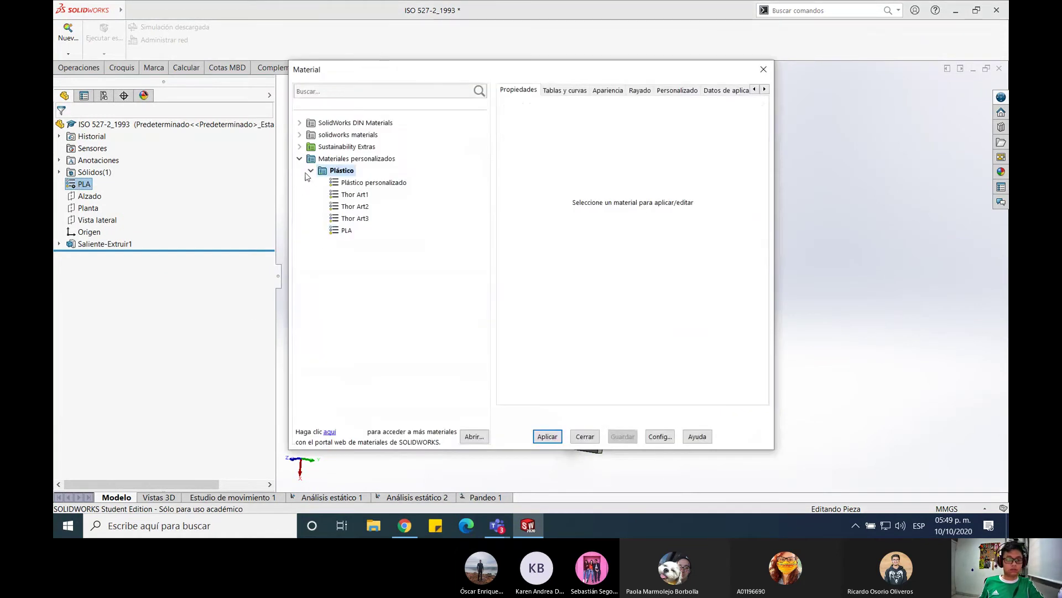
{"action": "left_click", "coordinate": [300, 135]}
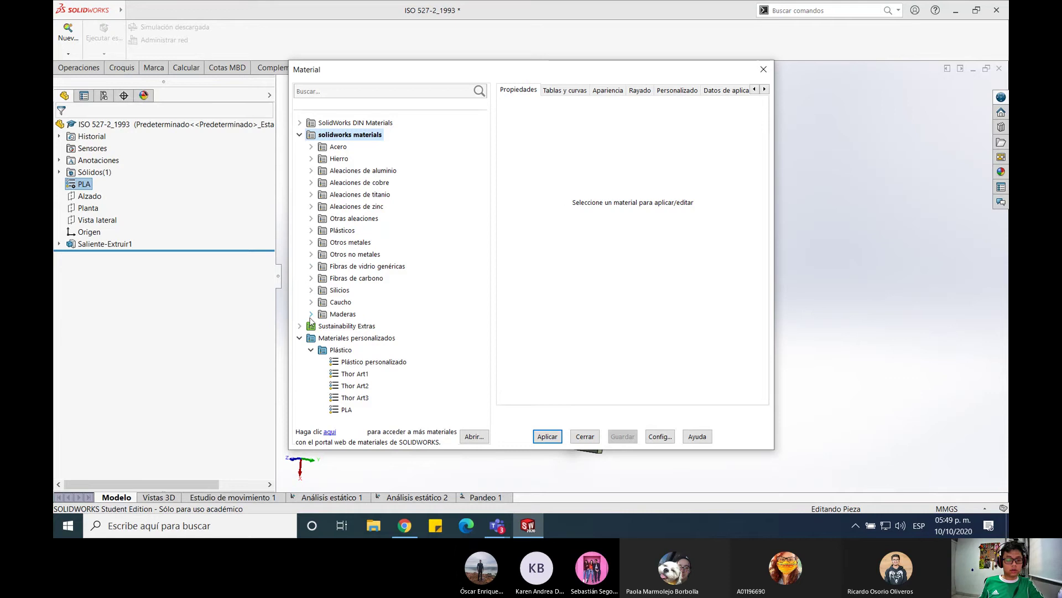
{"action": "left_click", "coordinate": [299, 338]}
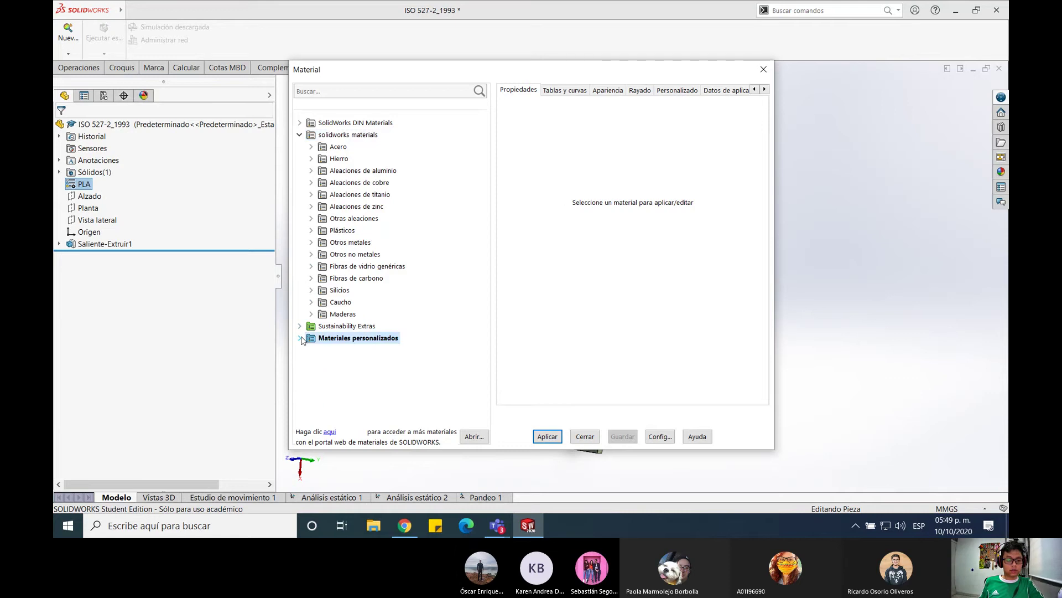
{"action": "left_click", "coordinate": [300, 135]}
{"action": "left_click", "coordinate": [299, 135]}
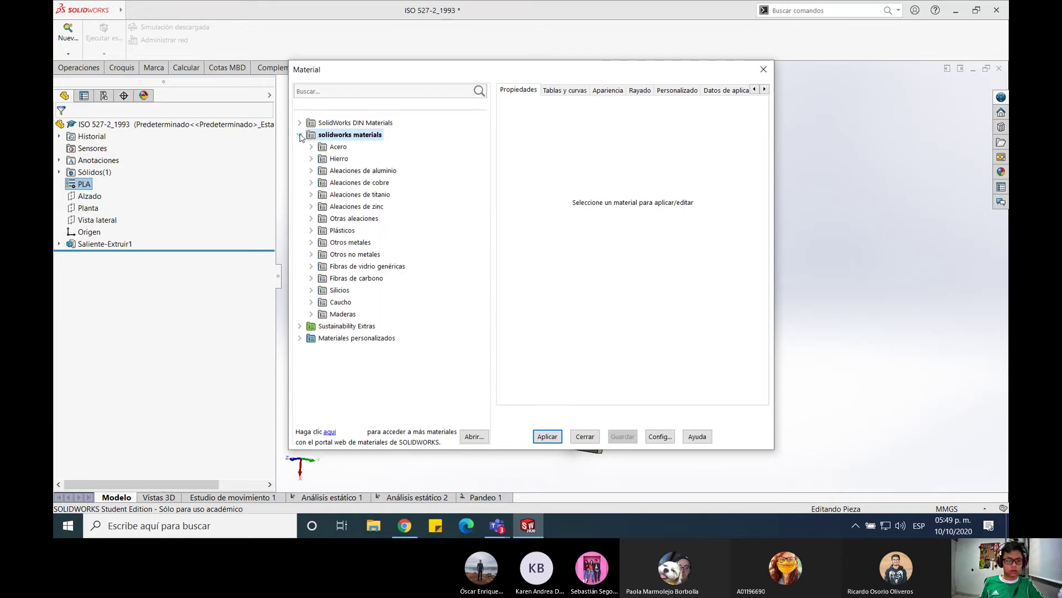
{"action": "left_click", "coordinate": [315, 232]}
{"action": "scroll", "coordinate": [367, 259], "scroll_direction": "down", "scroll_amount": 5}
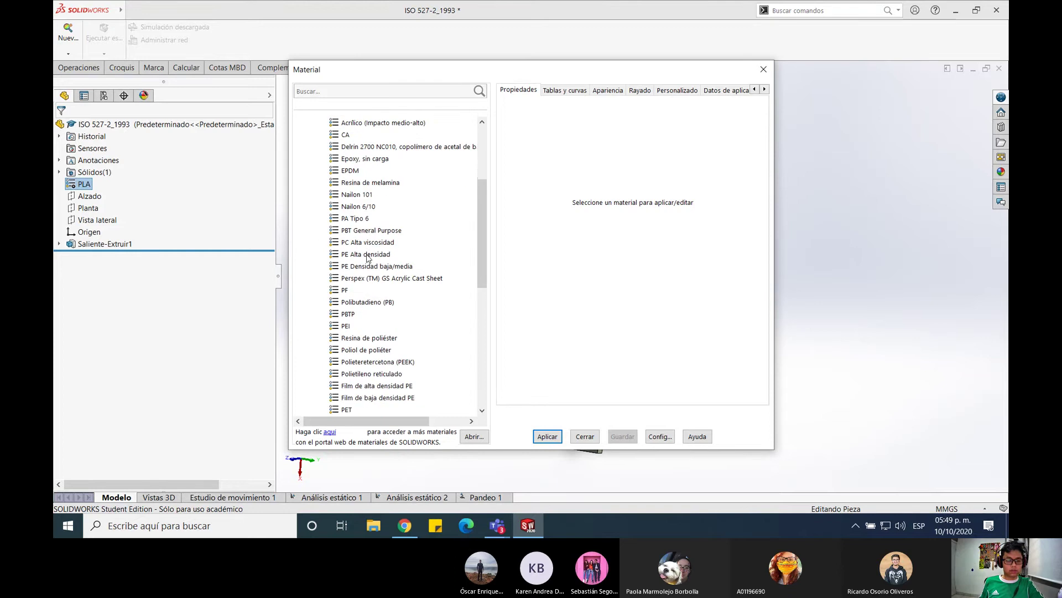
{"action": "scroll", "coordinate": [354, 298], "scroll_direction": "down", "scroll_amount": 3}
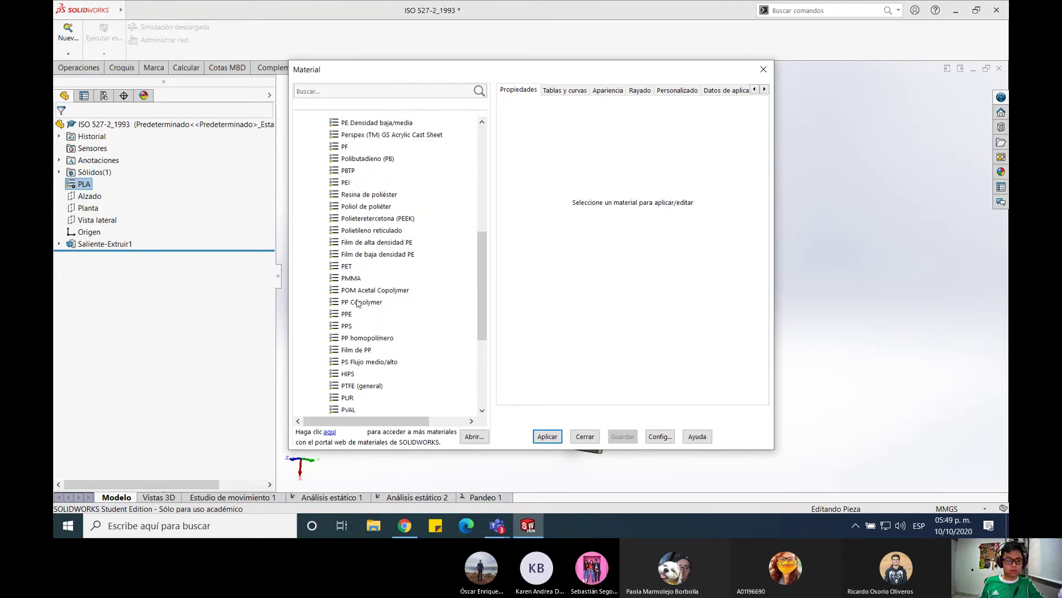
{"action": "scroll", "coordinate": [354, 315], "scroll_direction": "down", "scroll_amount": 1}
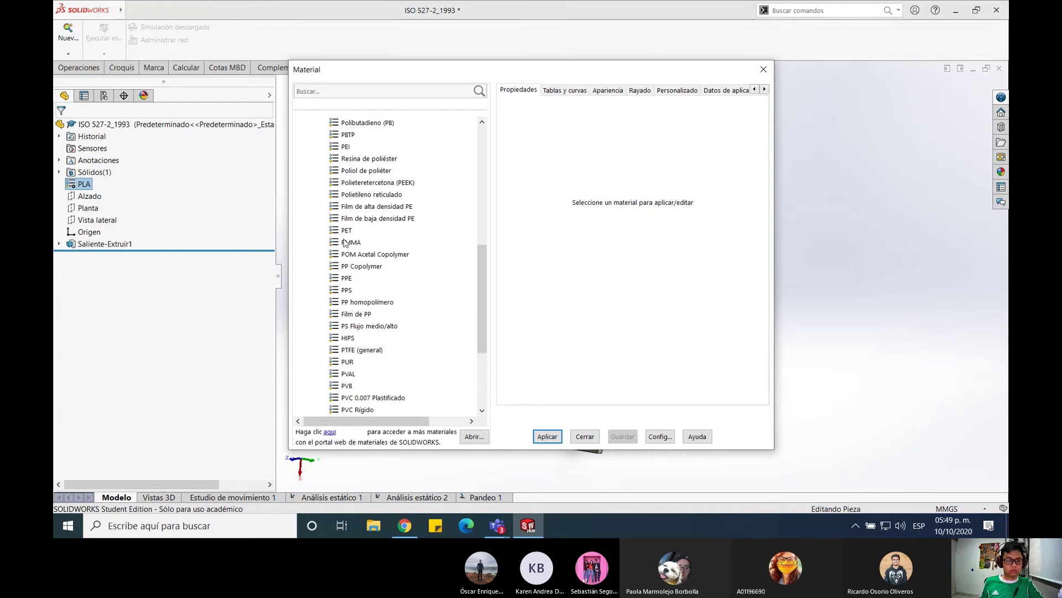
{"action": "left_click", "coordinate": [346, 279]}
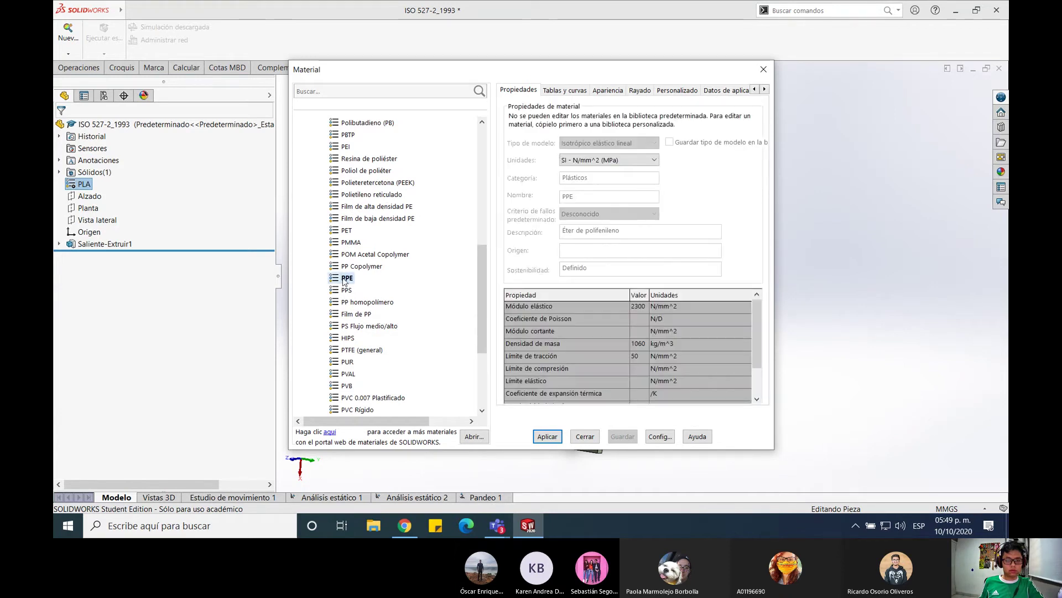
{"action": "left_click", "coordinate": [547, 436]}
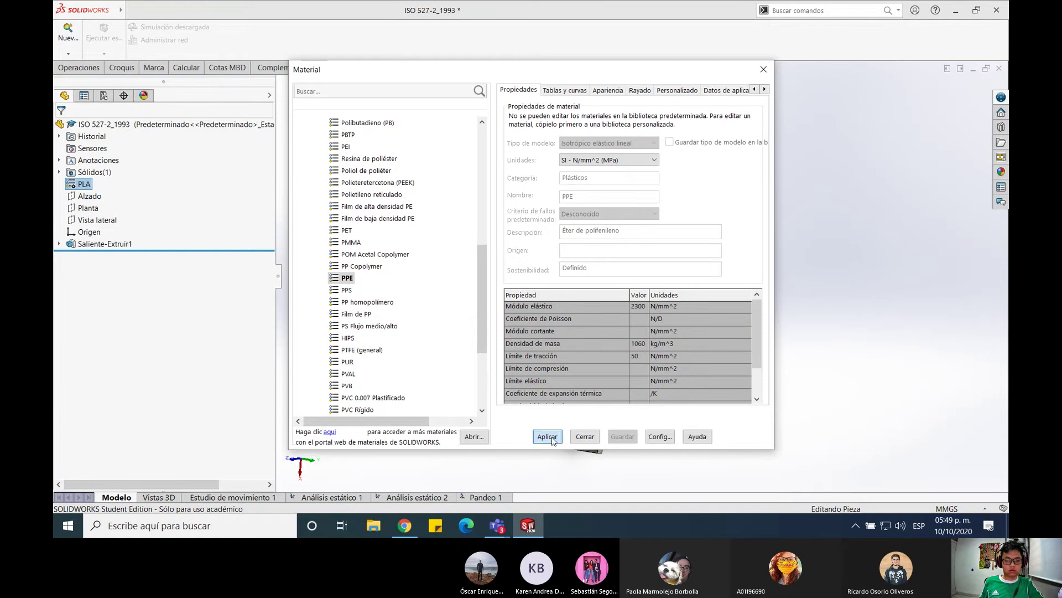
{"action": "left_click", "coordinate": [584, 437]}
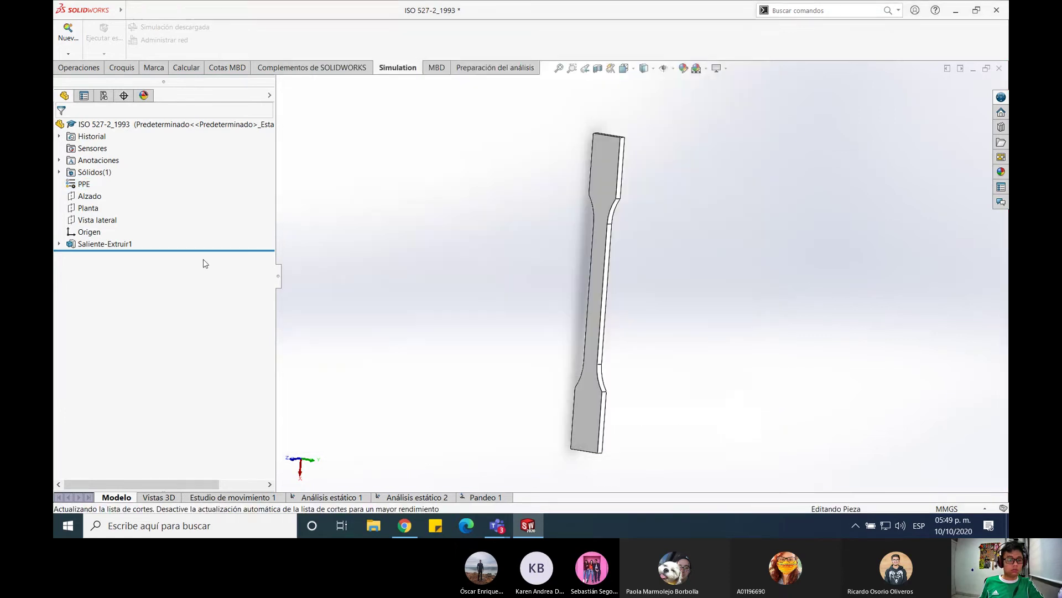
Create a new static study for the specimen, keeping the name Análisis estático 3
{"action": "left_click", "coordinate": [70, 34]}
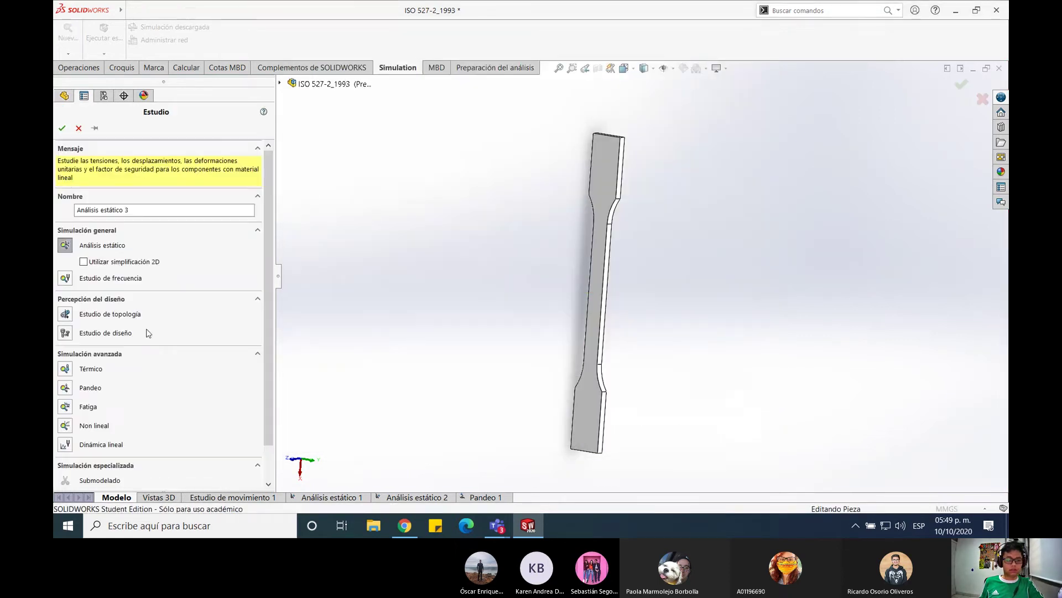
{"action": "left_click", "coordinate": [62, 128]}
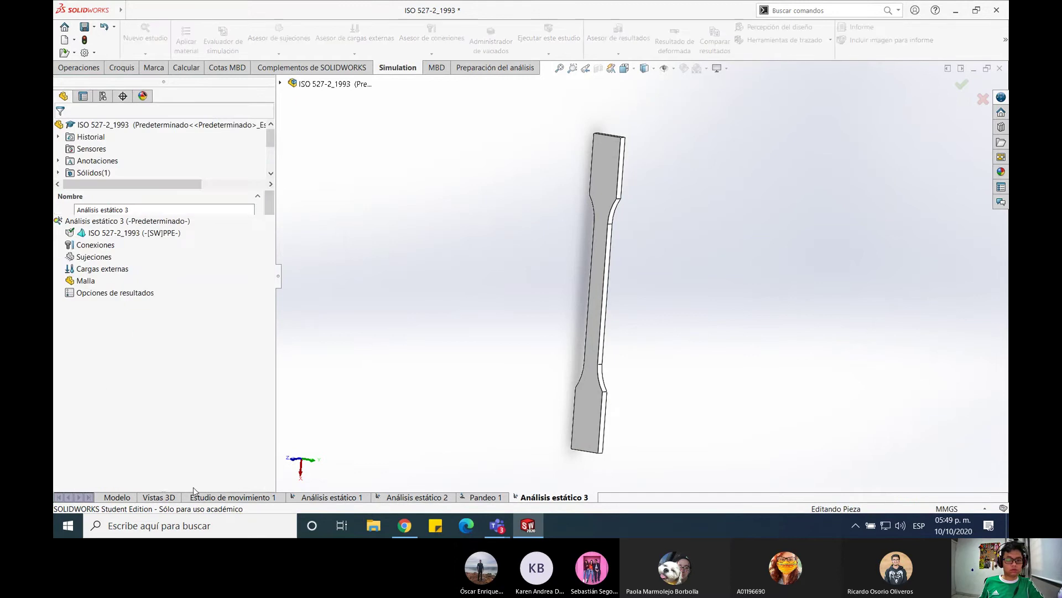
{"action": "right_click", "coordinate": [120, 233]}
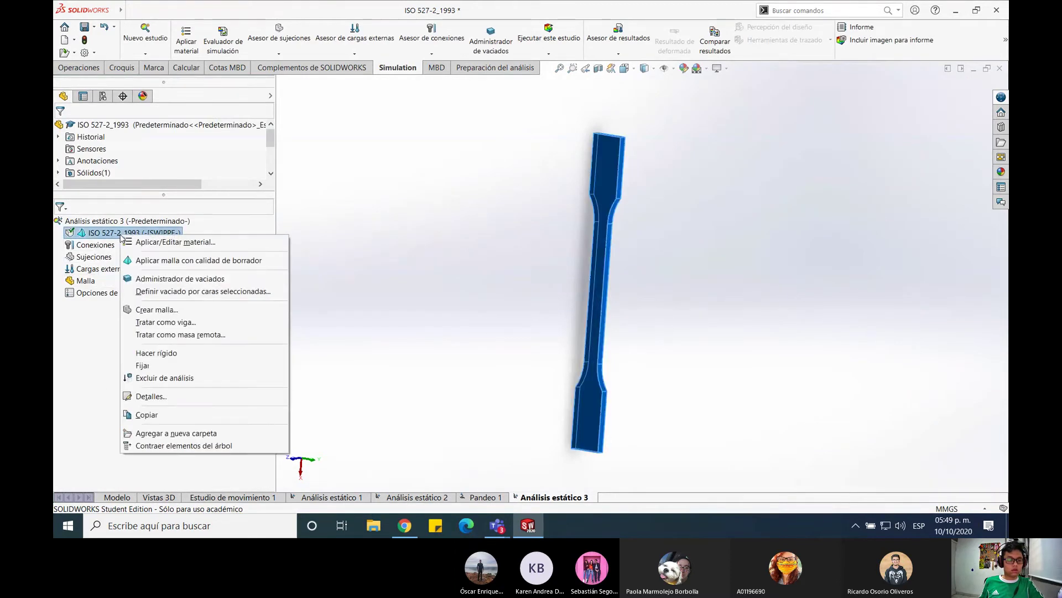
{"action": "left_click", "coordinate": [406, 222]}
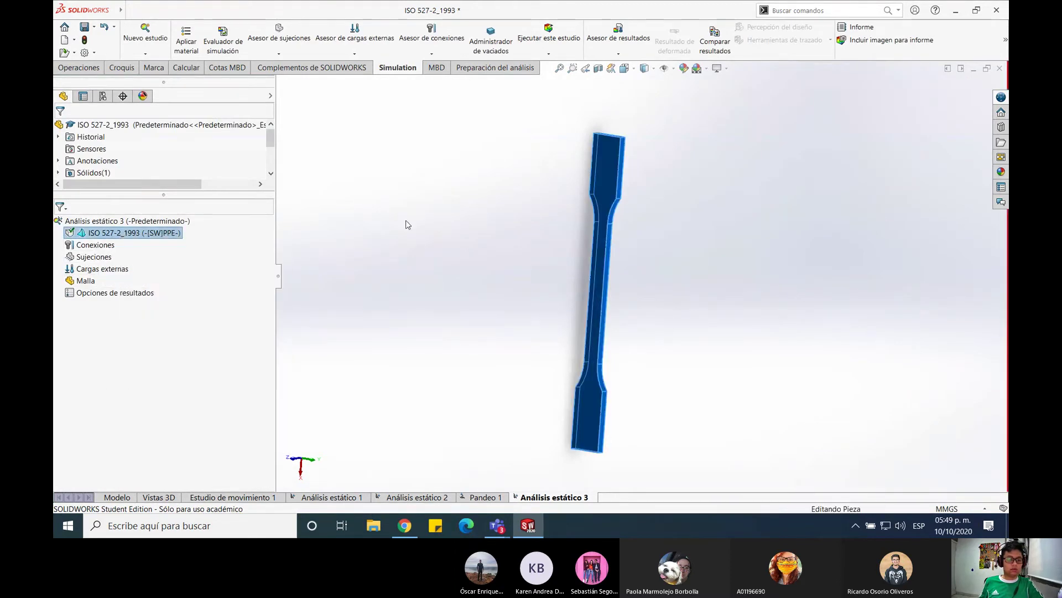
{"action": "right_click", "coordinate": [101, 293]}
{"action": "left_click", "coordinate": [334, 302]}
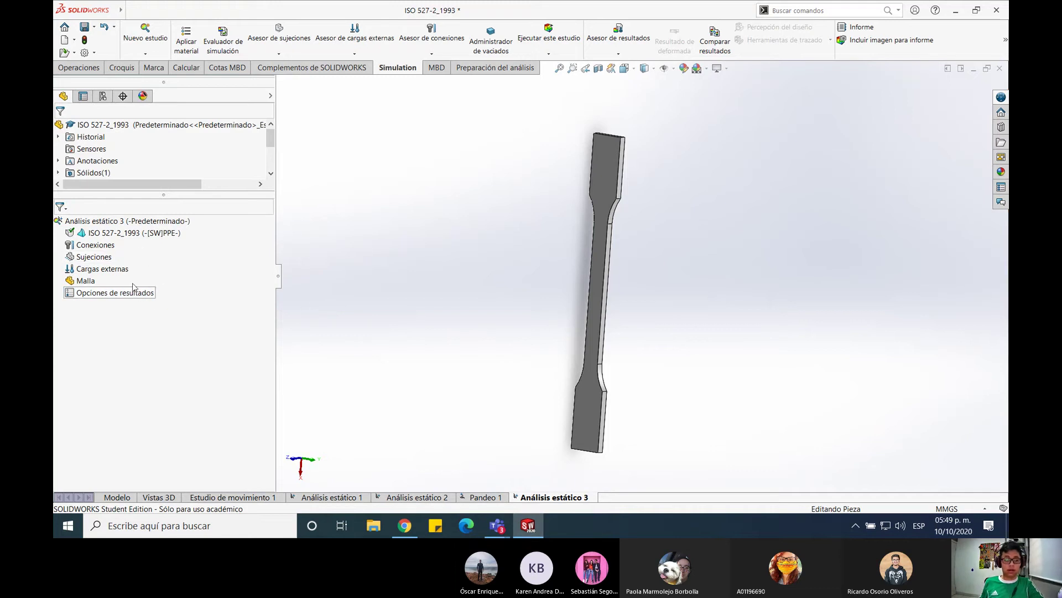
{"action": "right_click", "coordinate": [116, 232]}
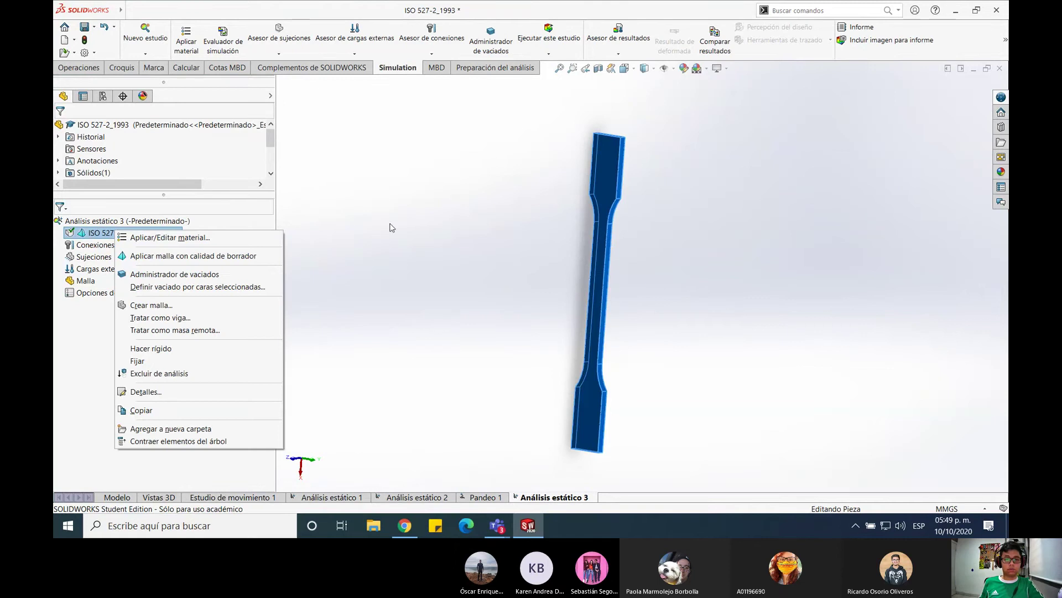
{"action": "left_click", "coordinate": [423, 220]}
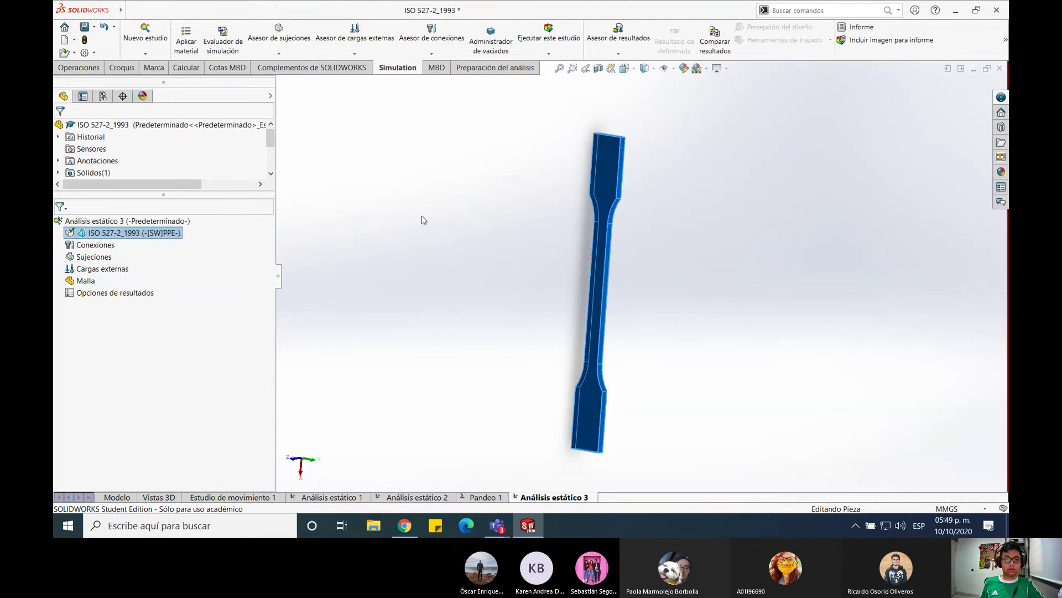
{"action": "left_click", "coordinate": [719, 46]}
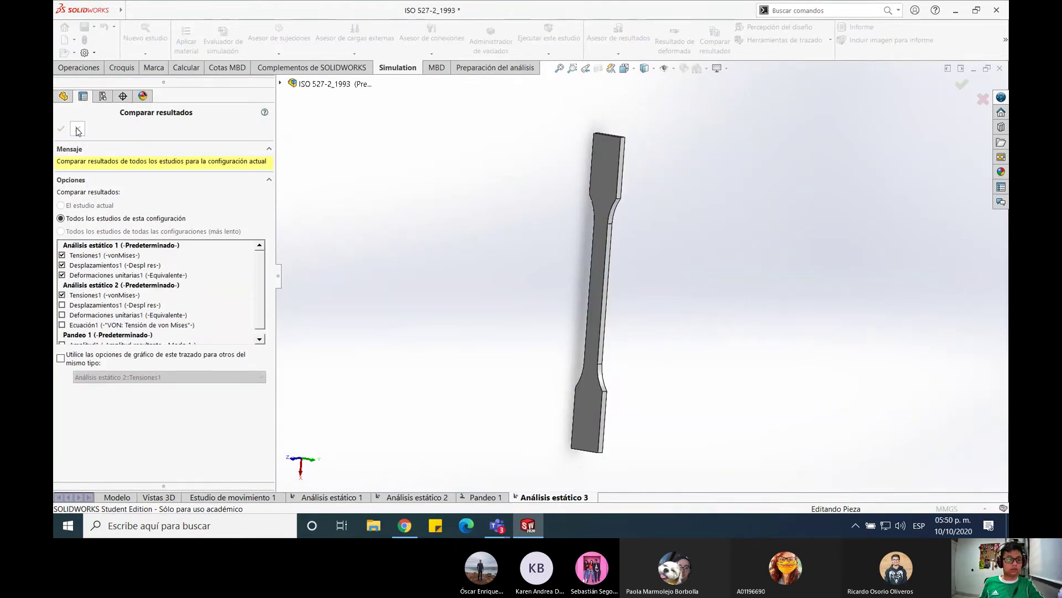
{"action": "left_click", "coordinate": [78, 130]}
{"action": "right_click", "coordinate": [133, 233]}
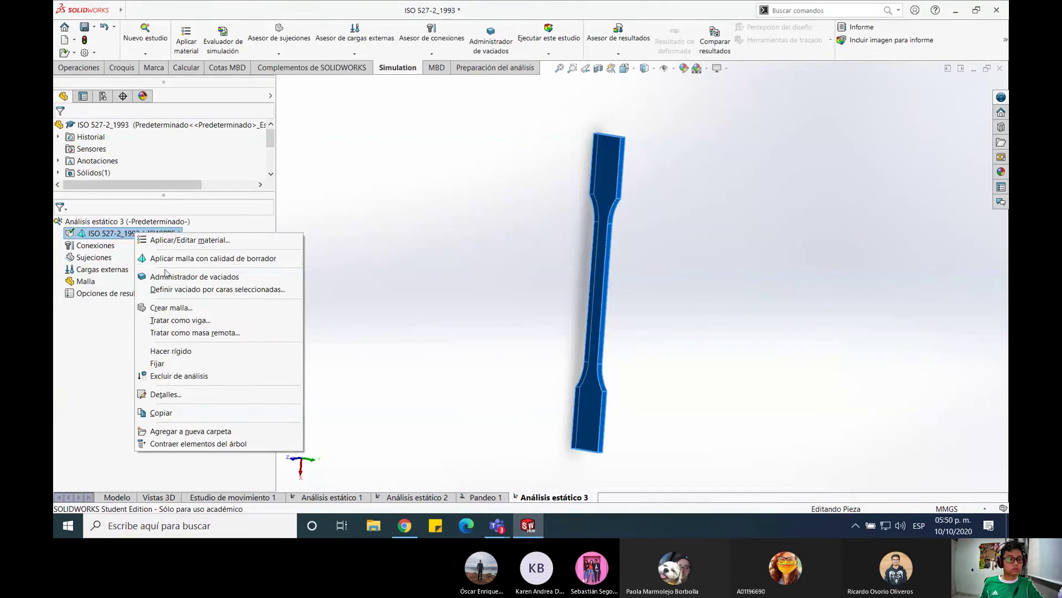
{"action": "left_click", "coordinate": [101, 257]}
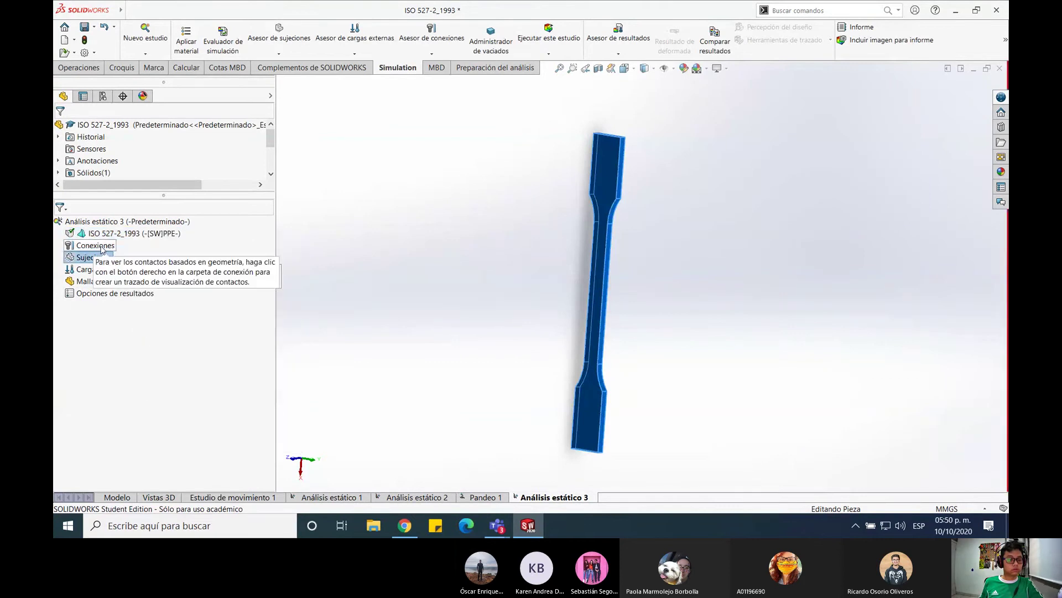
{"action": "right_click", "coordinate": [102, 247]}
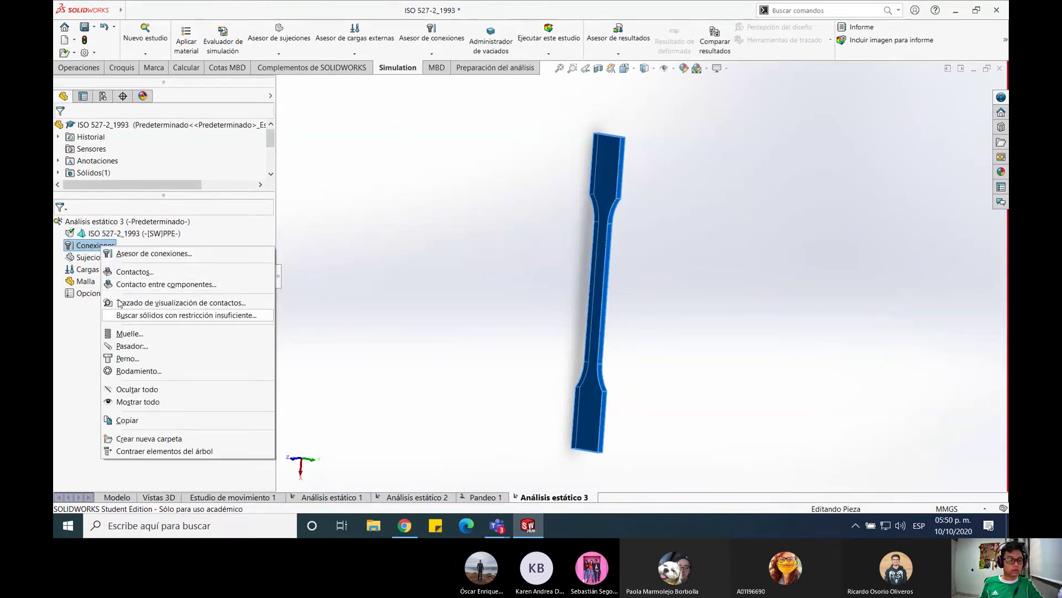
{"action": "left_click", "coordinate": [87, 259]}
Apply a Geometría fija restraint to the small end face at the specimen's lower end
{"action": "right_click", "coordinate": [83, 260]}
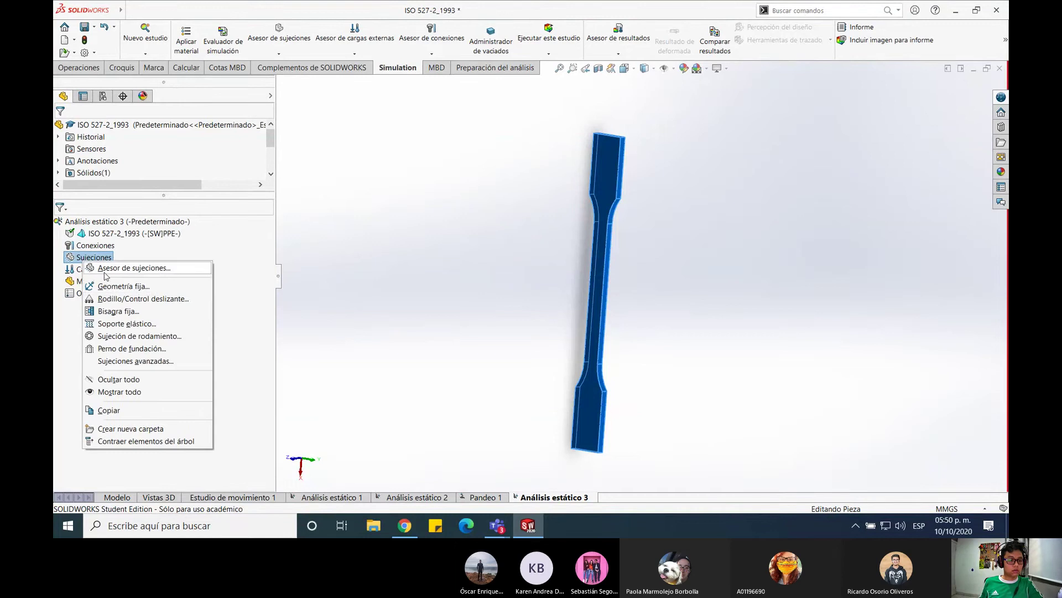
{"action": "left_click", "coordinate": [123, 286]}
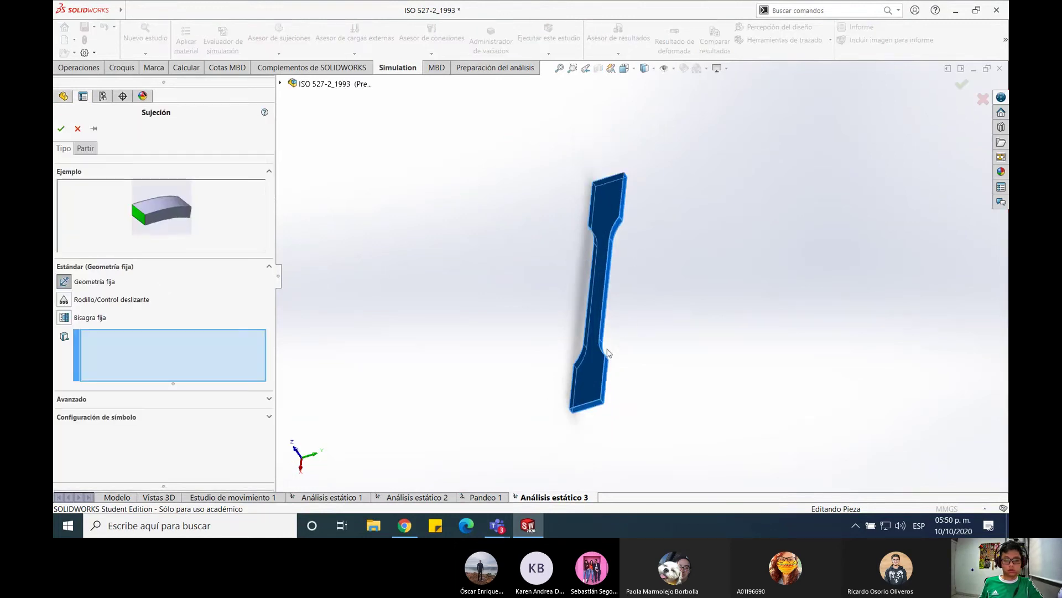
{"action": "scroll", "coordinate": [603, 387], "scroll_direction": "down", "scroll_amount": 3}
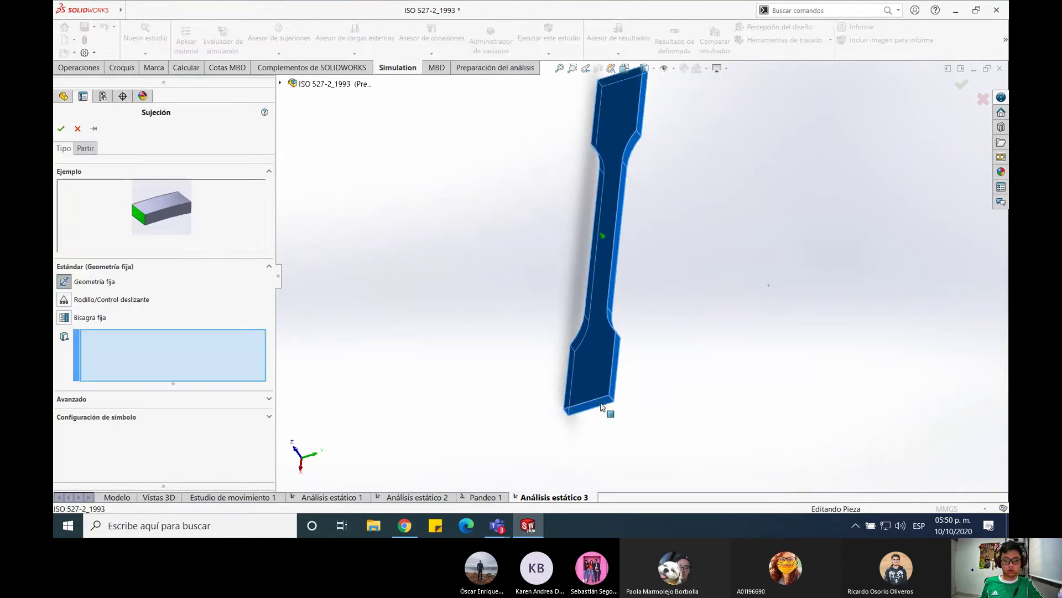
{"action": "left_click", "coordinate": [602, 407]}
{"action": "left_click", "coordinate": [61, 128]}
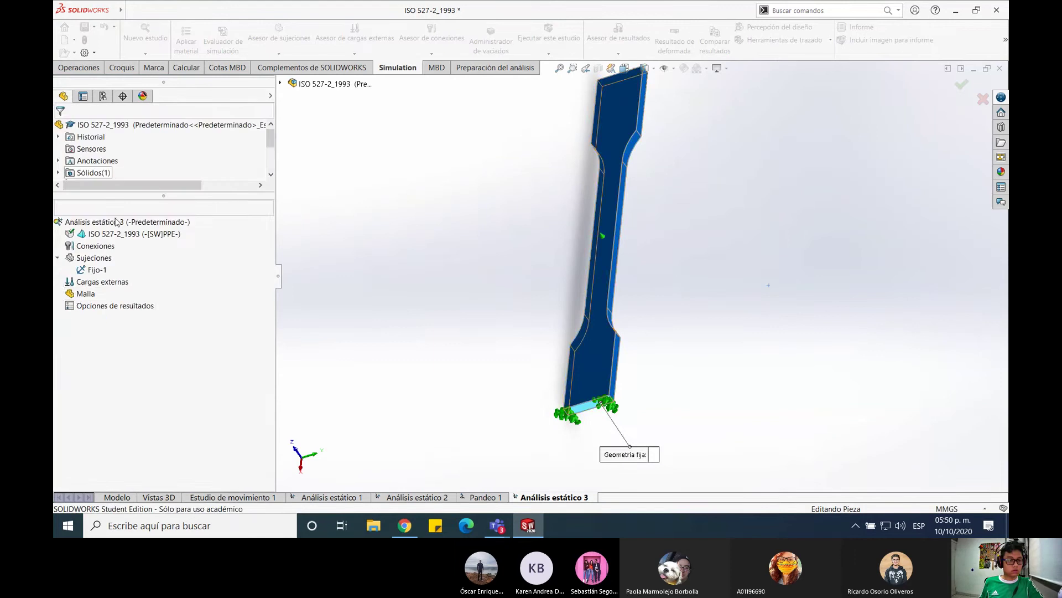
Apply a 10 N normal force to the end face opposite the fixed one, reversed to pull outward in tension
{"action": "right_click", "coordinate": [102, 282]}
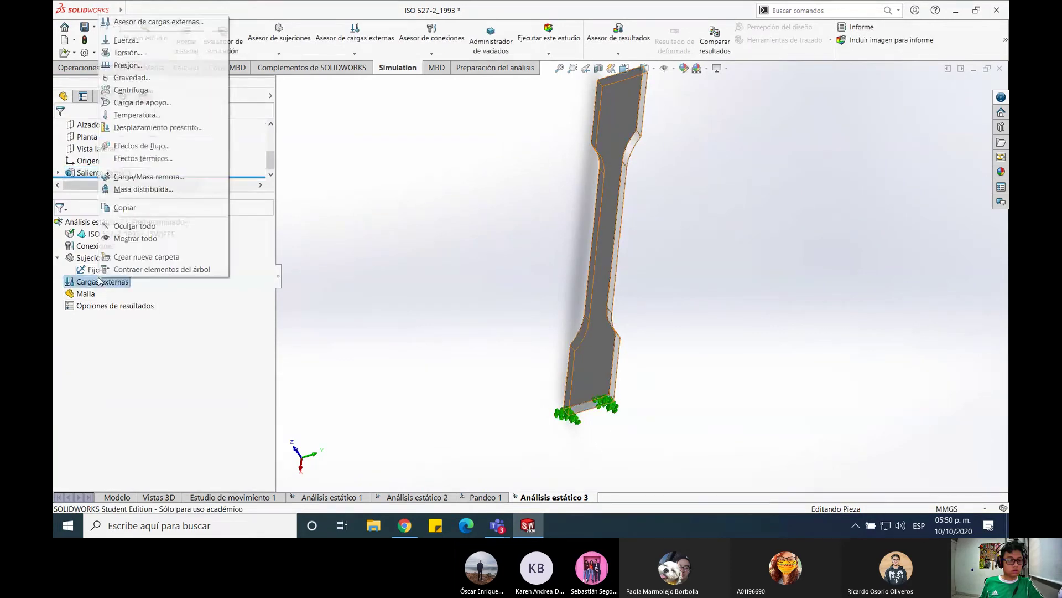
{"action": "left_click", "coordinate": [116, 41]}
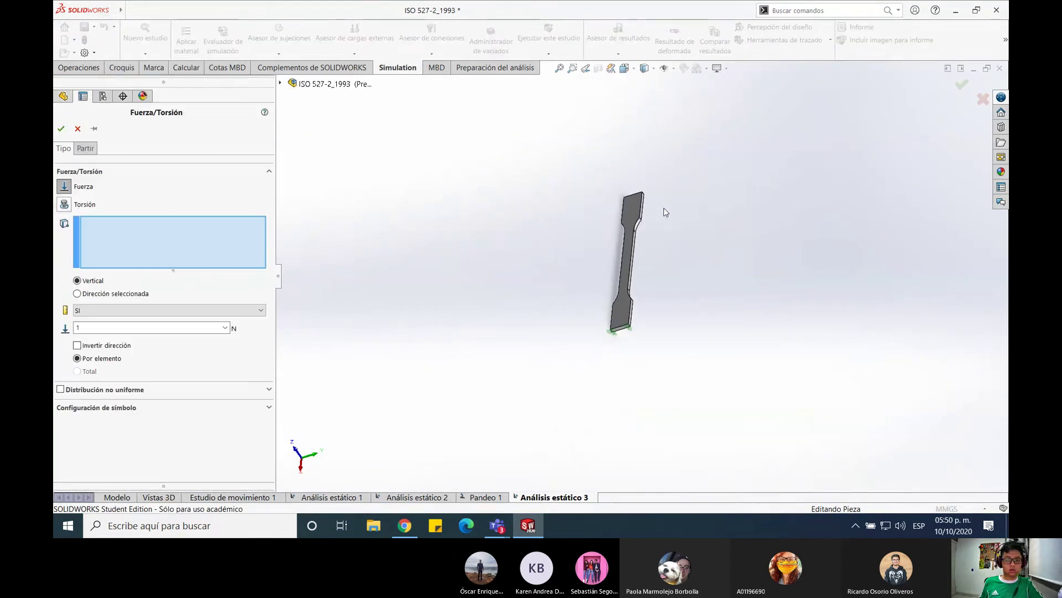
{"action": "scroll", "coordinate": [603, 210], "scroll_direction": "down", "scroll_amount": 5}
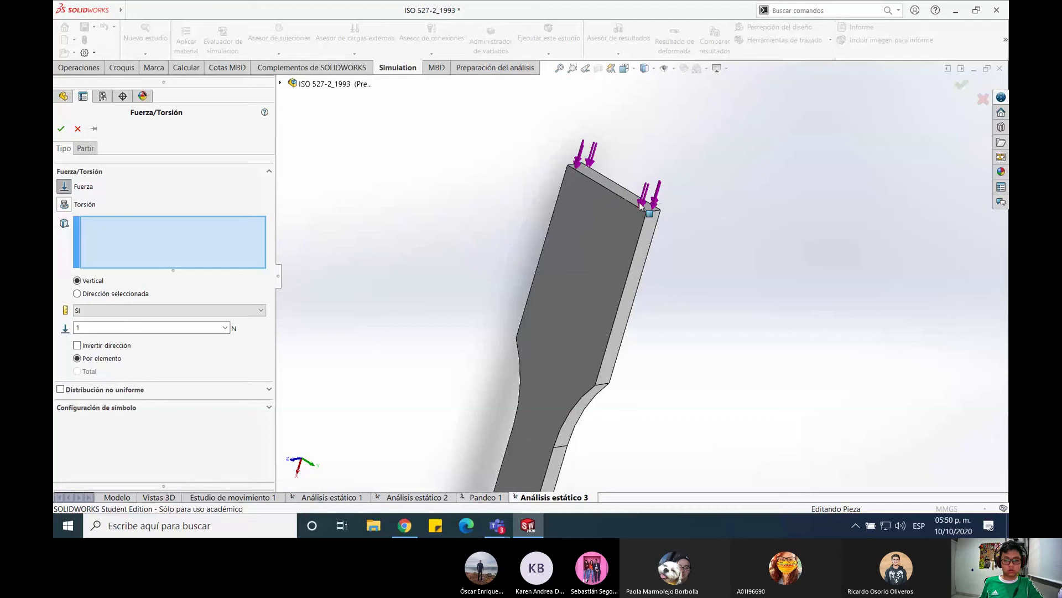
{"action": "left_click", "coordinate": [645, 206]}
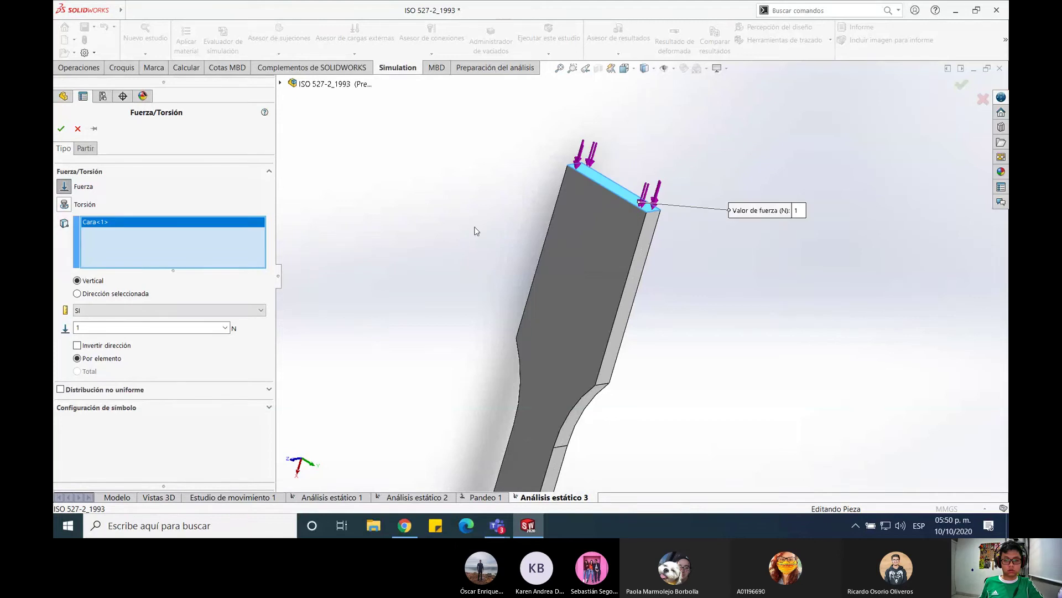
{"action": "left_click", "coordinate": [78, 346]}
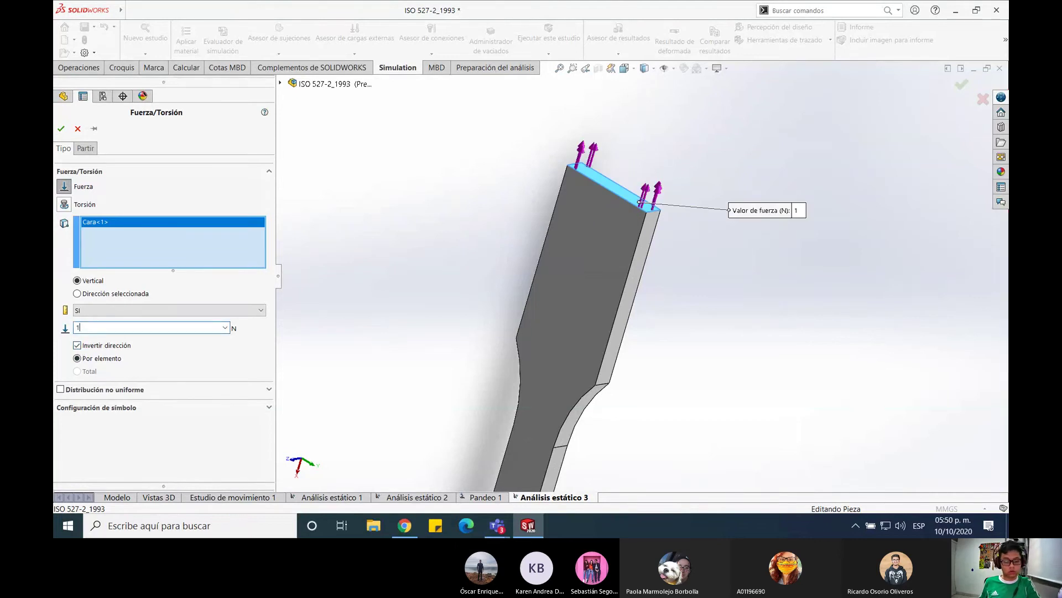
{"action": "type", "text": "0"}
{"action": "left_click", "coordinate": [61, 129]}
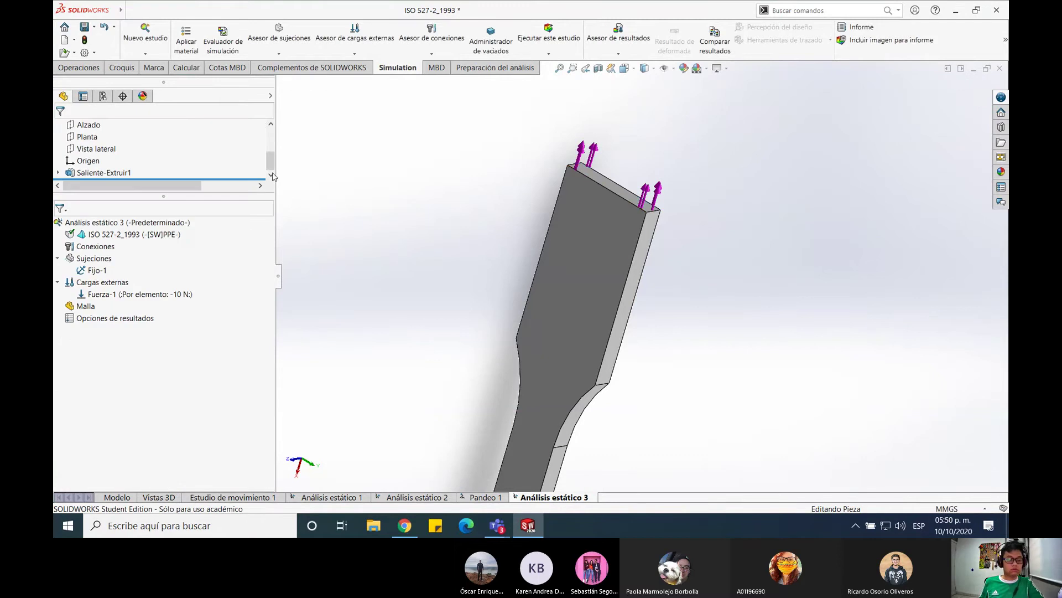
Mesh the specimen and run the Análisis estático 3 study
{"action": "scroll", "coordinate": [613, 359], "scroll_direction": "up", "scroll_amount": 5}
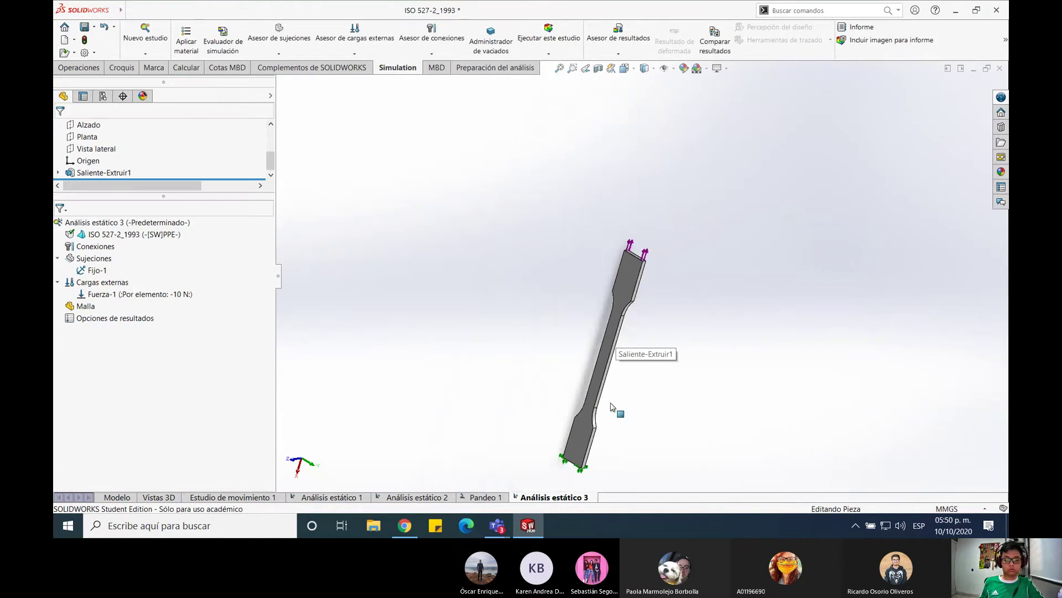
{"action": "scroll", "coordinate": [613, 408], "scroll_direction": "down", "scroll_amount": 3}
{"action": "right_click", "coordinate": [116, 223]}
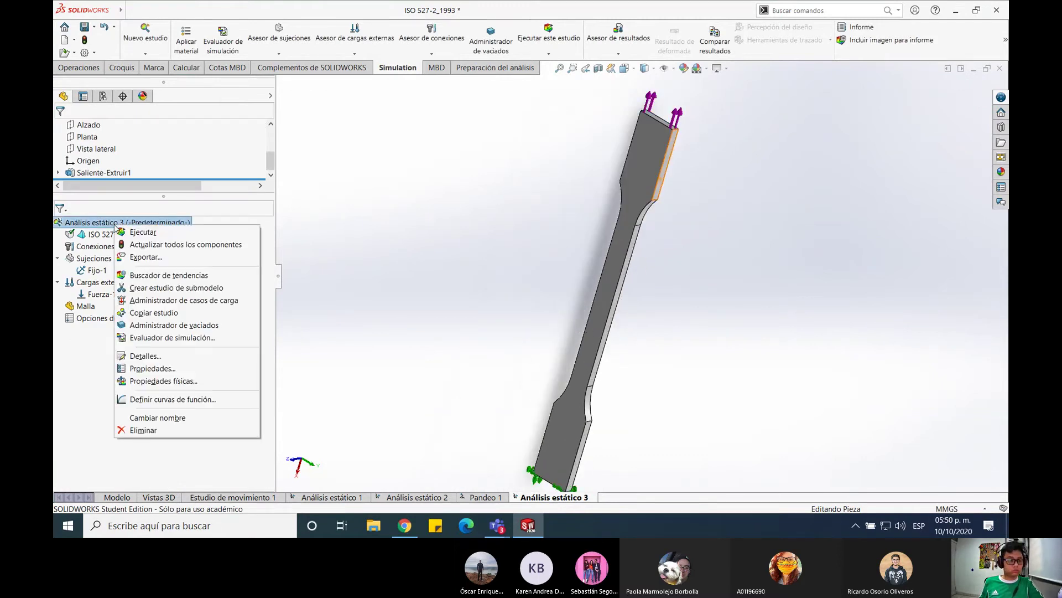
{"action": "left_click", "coordinate": [102, 306]}
{"action": "right_click", "coordinate": [102, 306]}
{"action": "left_click", "coordinate": [140, 135]}
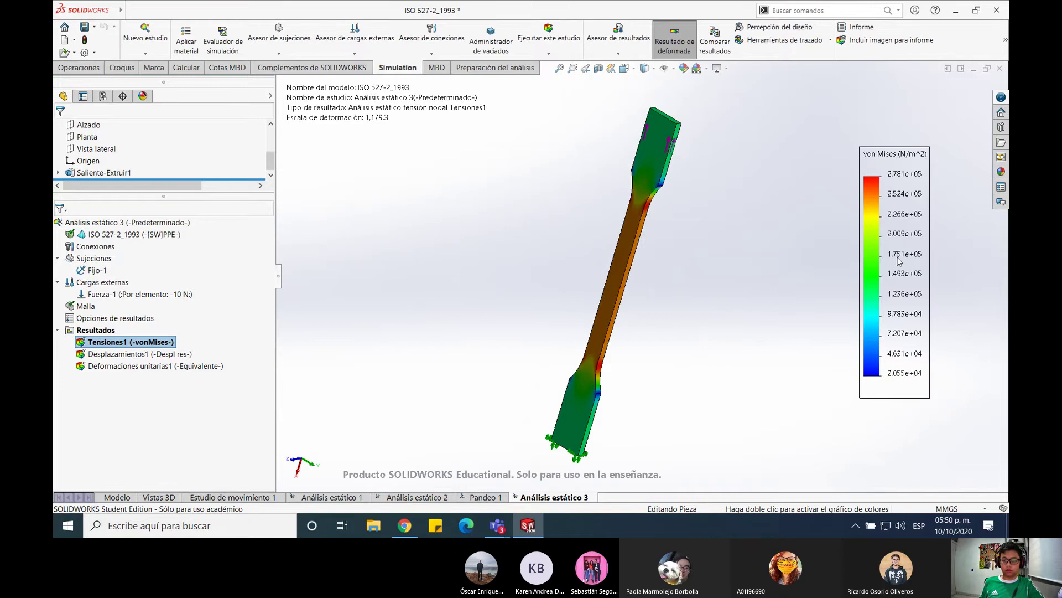
Display the Deformaciones unitarias1 equivalent strain plot for the PPE specimen
{"action": "left_click", "coordinate": [133, 355]}
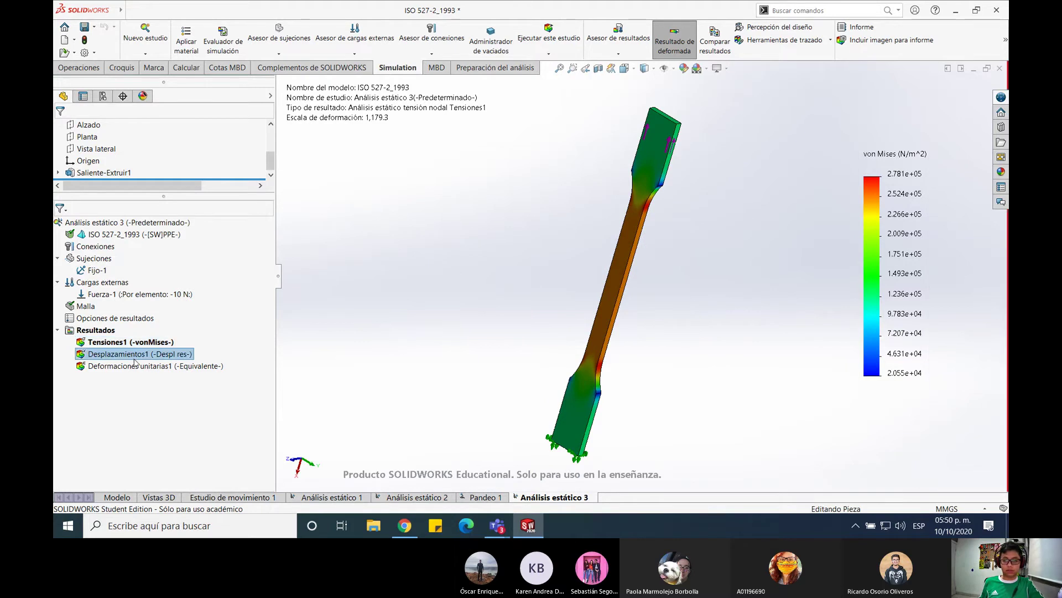
{"action": "double_click", "coordinate": [139, 367]}
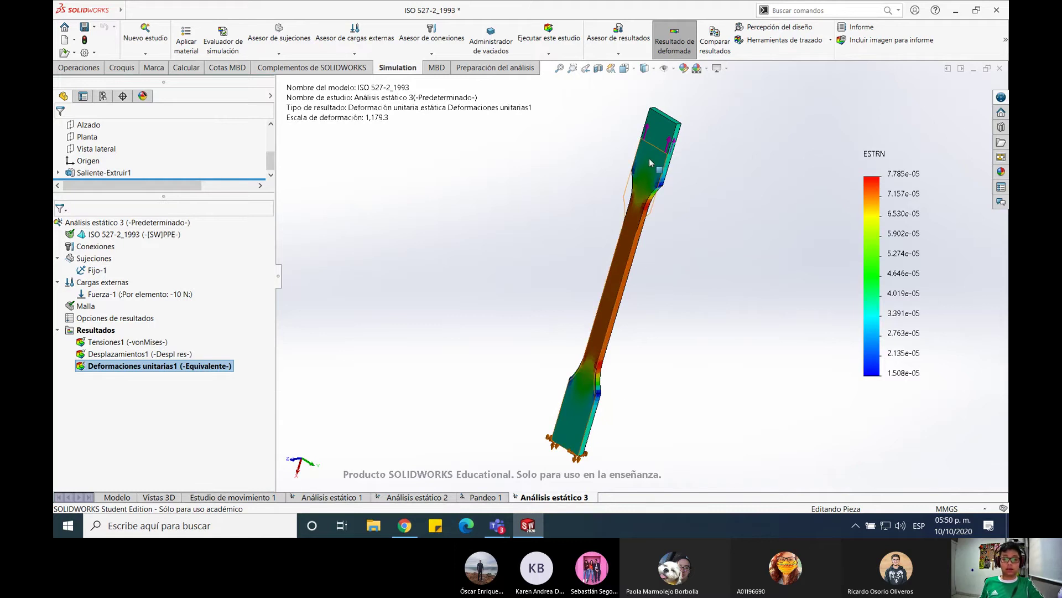
Delete the Análisis estático 3 study together with its results and confirm the removal
{"action": "left_click", "coordinate": [145, 224]}
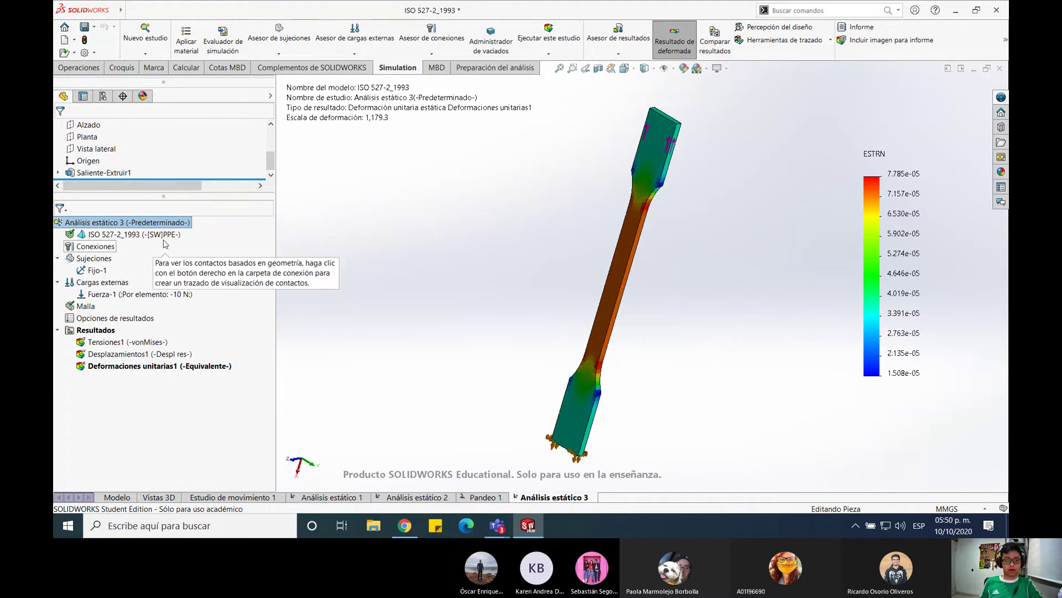
{"action": "right_click", "coordinate": [170, 223]}
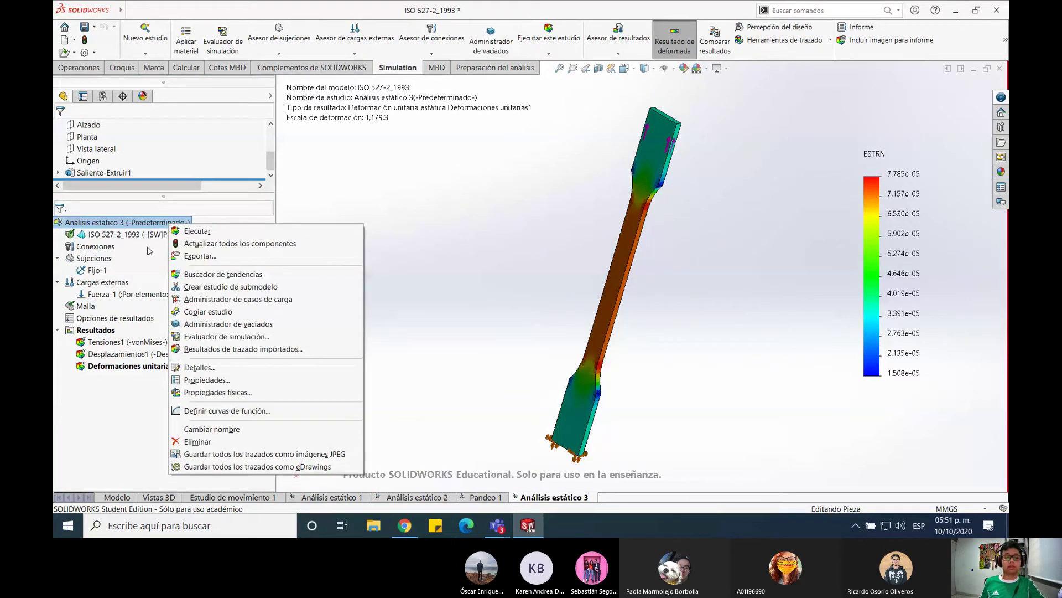
{"action": "left_click", "coordinate": [198, 441]}
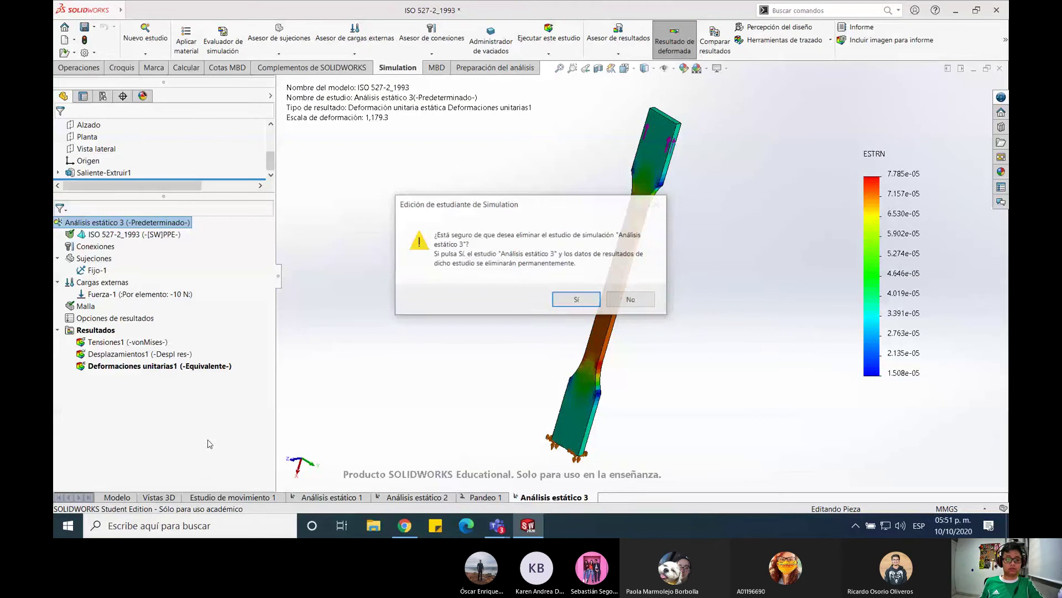
{"action": "left_click", "coordinate": [575, 301]}
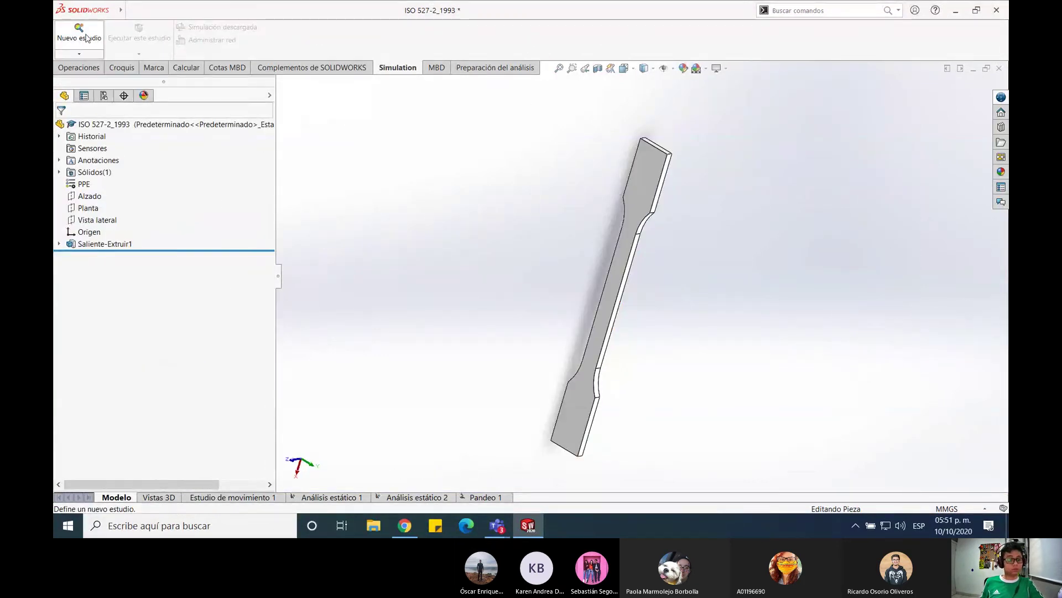
Create a new advanced Pandeo (buckling) study for the specimen, keeping the name Pandeo 2
{"action": "left_click", "coordinate": [82, 34]}
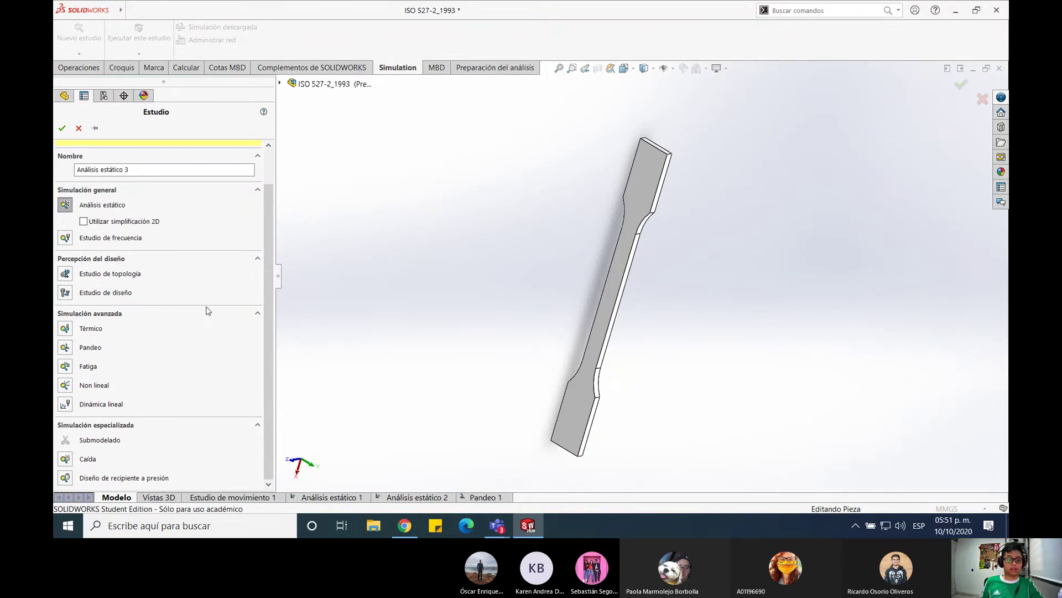
{"action": "left_click", "coordinate": [65, 346]}
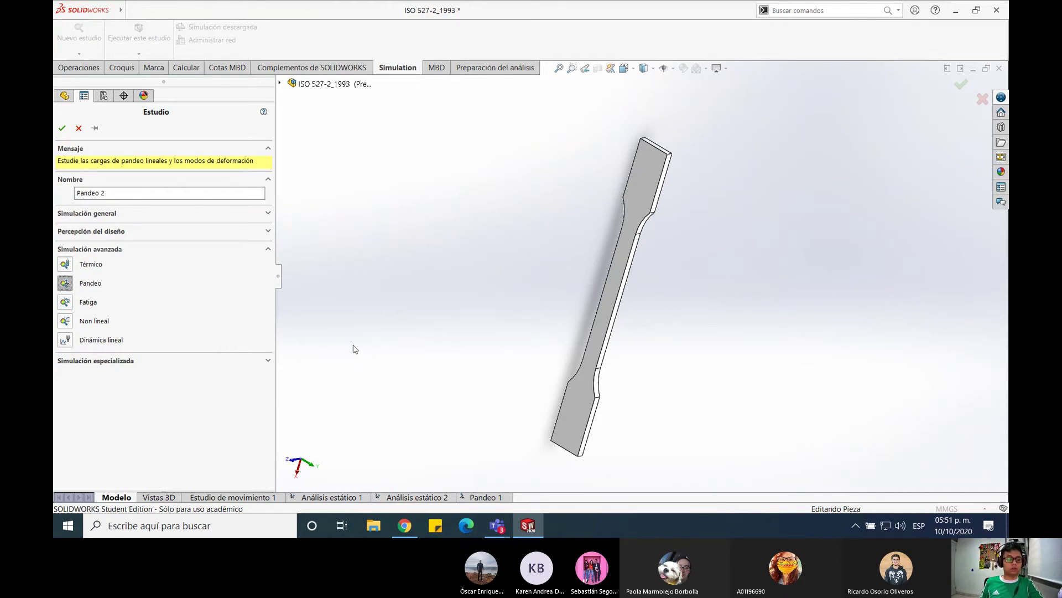
{"action": "scroll", "coordinate": [686, 238], "scroll_direction": "down", "scroll_amount": 1}
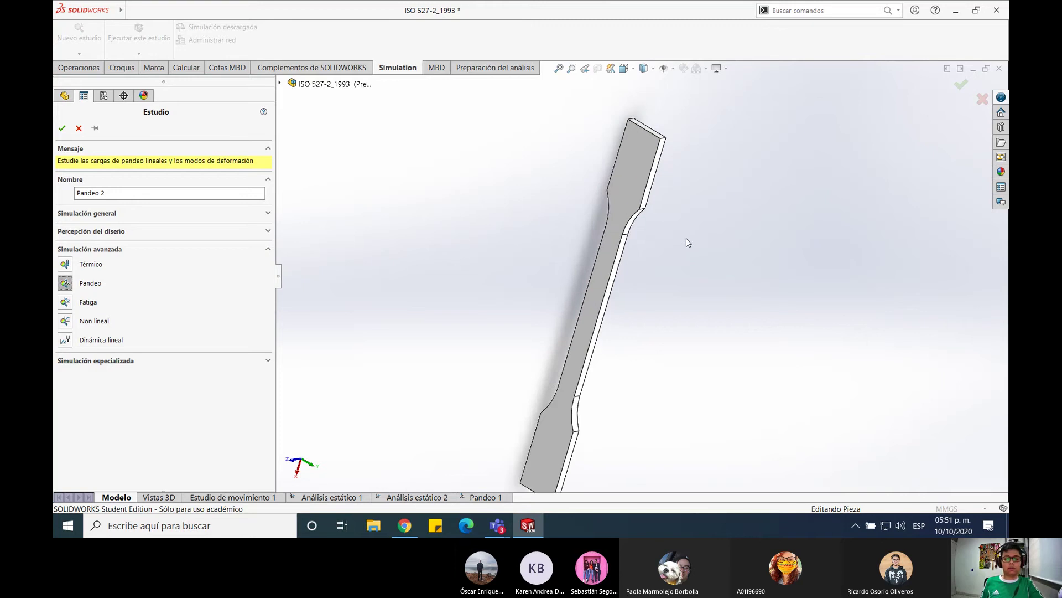
{"action": "scroll", "coordinate": [626, 277], "scroll_direction": "up", "scroll_amount": 1}
{"action": "middle_click_drag", "start_coordinate": [695, 227], "coordinate": [661, 210]}
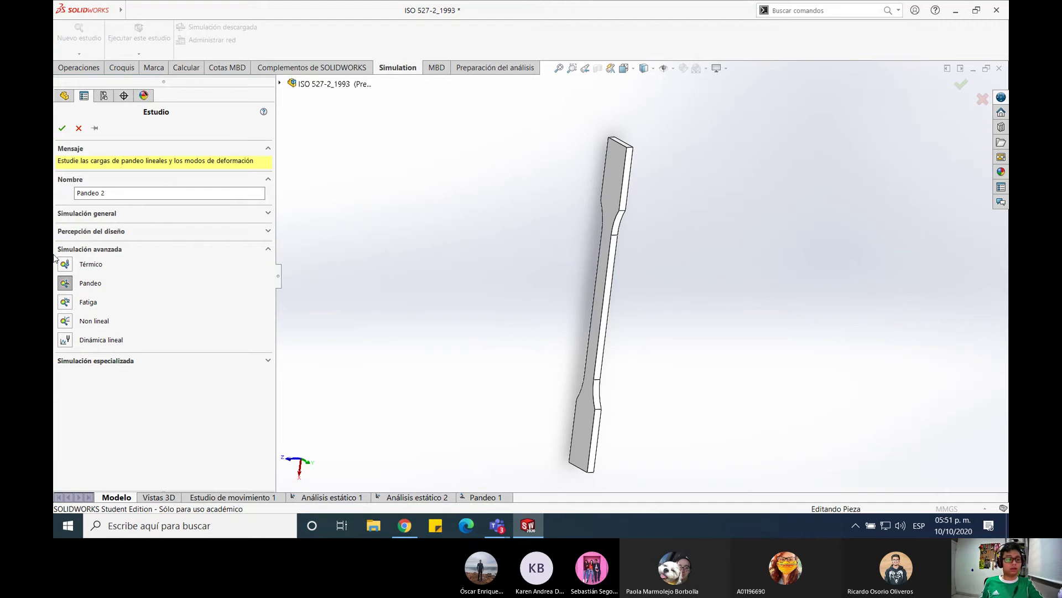
{"action": "left_click", "coordinate": [62, 128]}
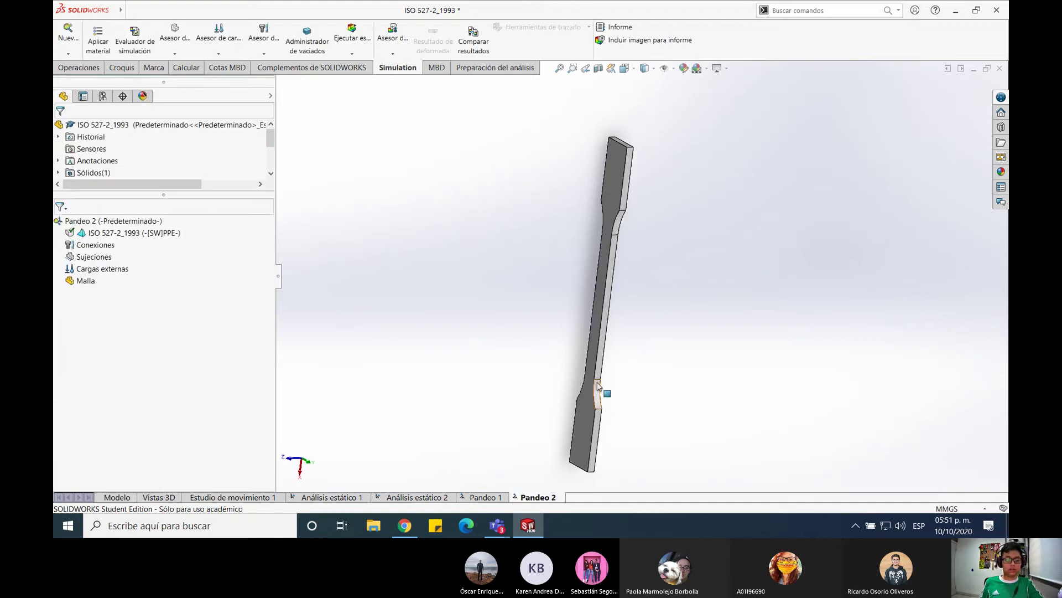
{"action": "scroll", "coordinate": [598, 382], "scroll_direction": "down", "scroll_amount": 2}
{"action": "scroll", "coordinate": [596, 380], "scroll_direction": "up", "scroll_amount": 2}
{"action": "middle_click_drag", "start_coordinate": [600, 386], "coordinate": [636, 385]}
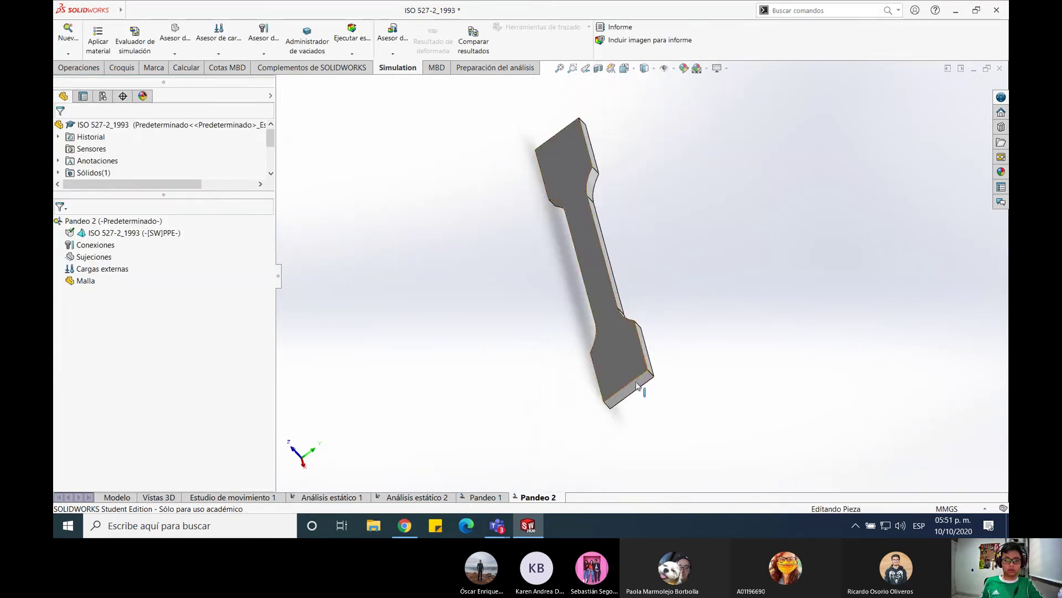
{"action": "left_click", "coordinate": [103, 252]}
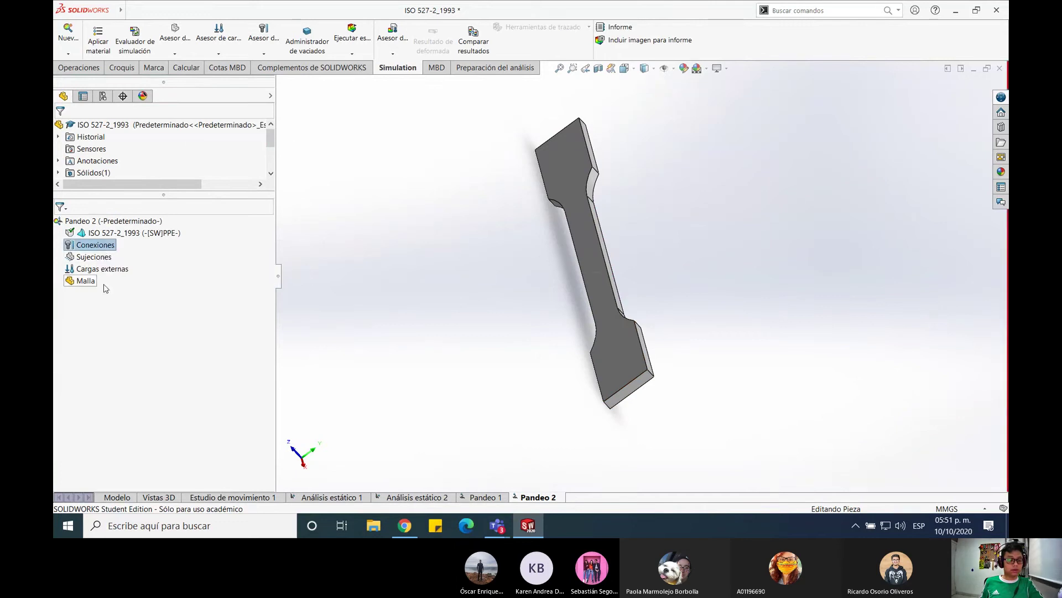
Apply a fixed geometry restraint to the two small end faces of the specimen in the Pandeo 2 study
{"action": "right_click", "coordinate": [93, 257]}
{"action": "left_click", "coordinate": [136, 264]}
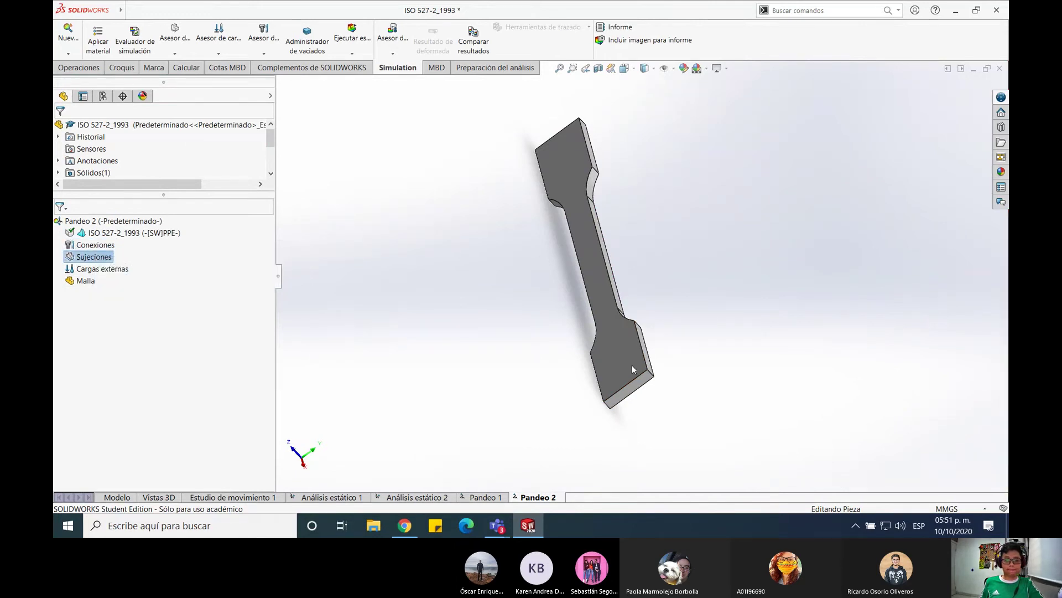
{"action": "left_click", "coordinate": [635, 389]}
{"action": "scroll", "coordinate": [686, 238], "scroll_direction": "up", "scroll_amount": 3}
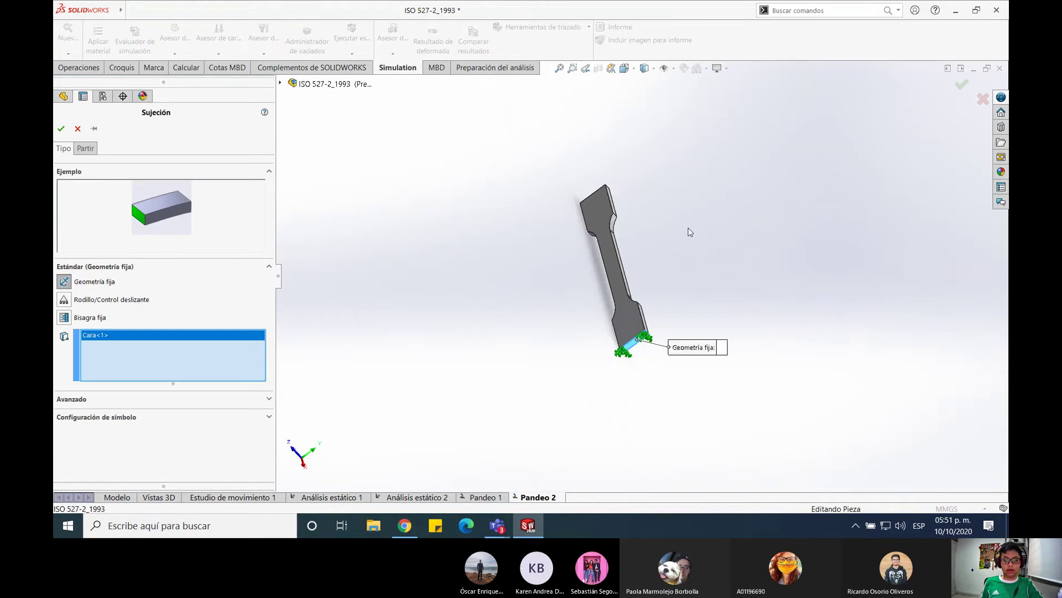
{"action": "middle_click_drag", "start_coordinate": [689, 228], "coordinate": [736, 390]}
{"action": "scroll", "coordinate": [632, 193], "scroll_direction": "down", "scroll_amount": 6}
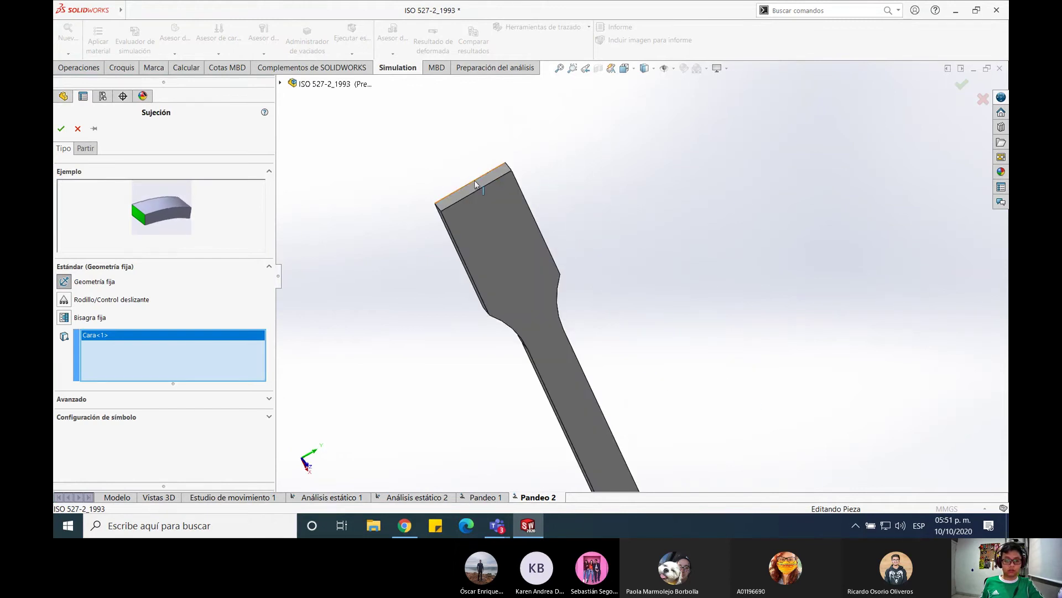
{"action": "left_click", "coordinate": [478, 186]}
{"action": "left_click", "coordinate": [478, 186]}
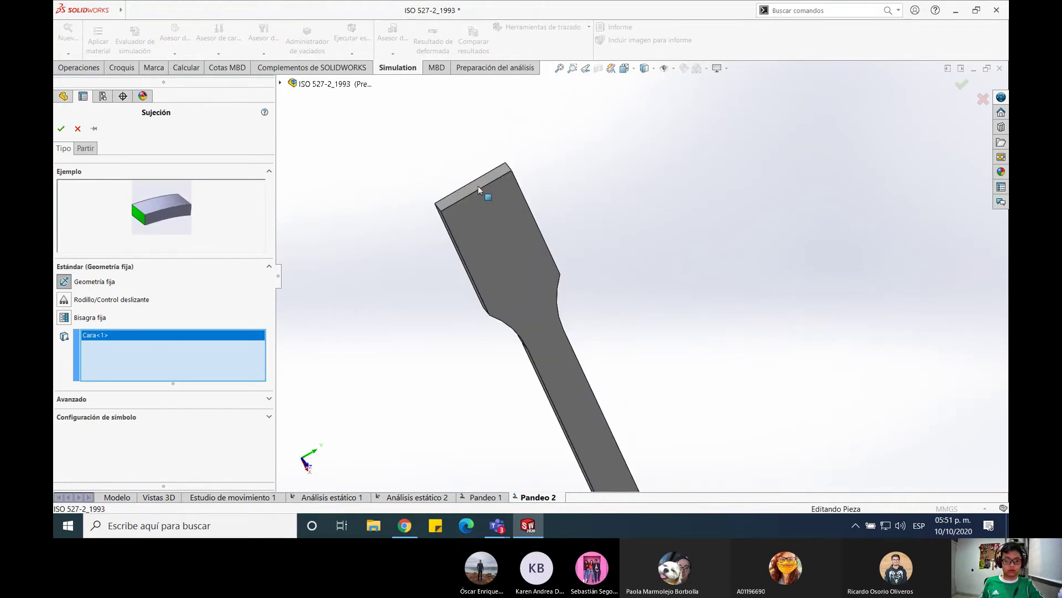
{"action": "left_click", "coordinate": [61, 128]}
Examine the fixed restraints at both ends of the specimen from several angles
{"action": "scroll", "coordinate": [555, 231], "scroll_direction": "up", "scroll_amount": 5}
{"action": "middle_click_drag", "start_coordinate": [651, 280], "coordinate": [541, 314]}
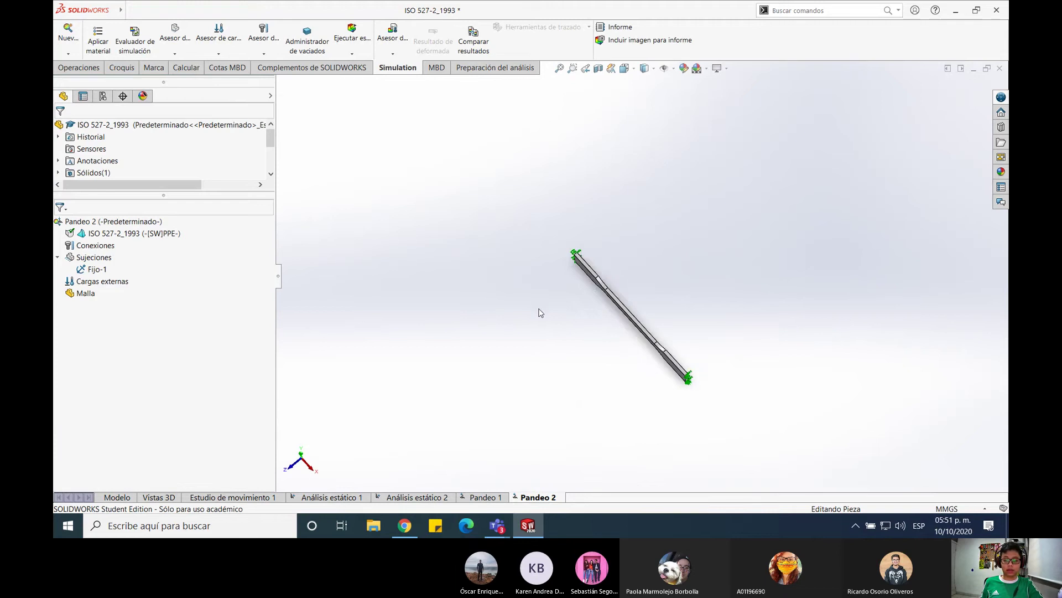
{"action": "scroll", "coordinate": [681, 306], "scroll_direction": "down", "scroll_amount": 3}
{"action": "middle_click_drag", "start_coordinate": [575, 351], "coordinate": [632, 328]}
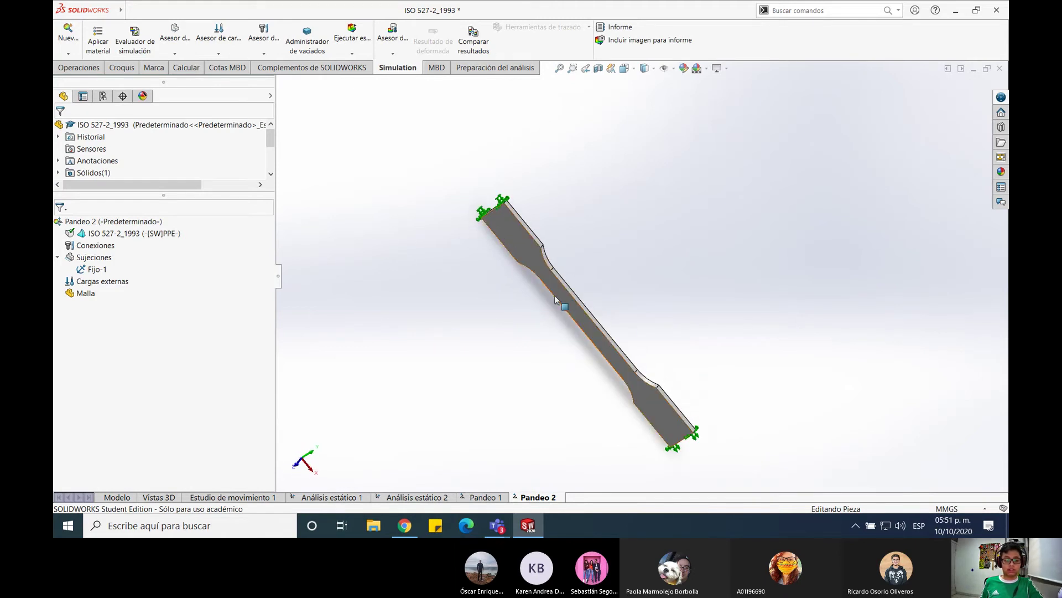
{"action": "middle_click_drag", "start_coordinate": [612, 270], "coordinate": [596, 249]}
{"action": "scroll", "coordinate": [596, 249], "scroll_direction": "up", "scroll_amount": 1}
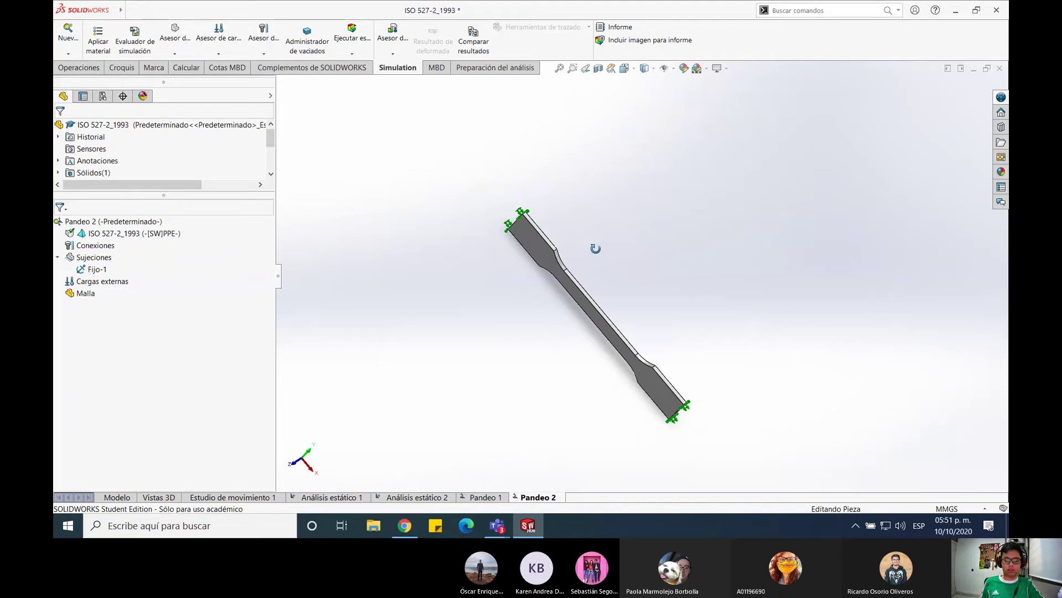
{"action": "scroll", "coordinate": [596, 276], "scroll_direction": "down", "scroll_amount": 2}
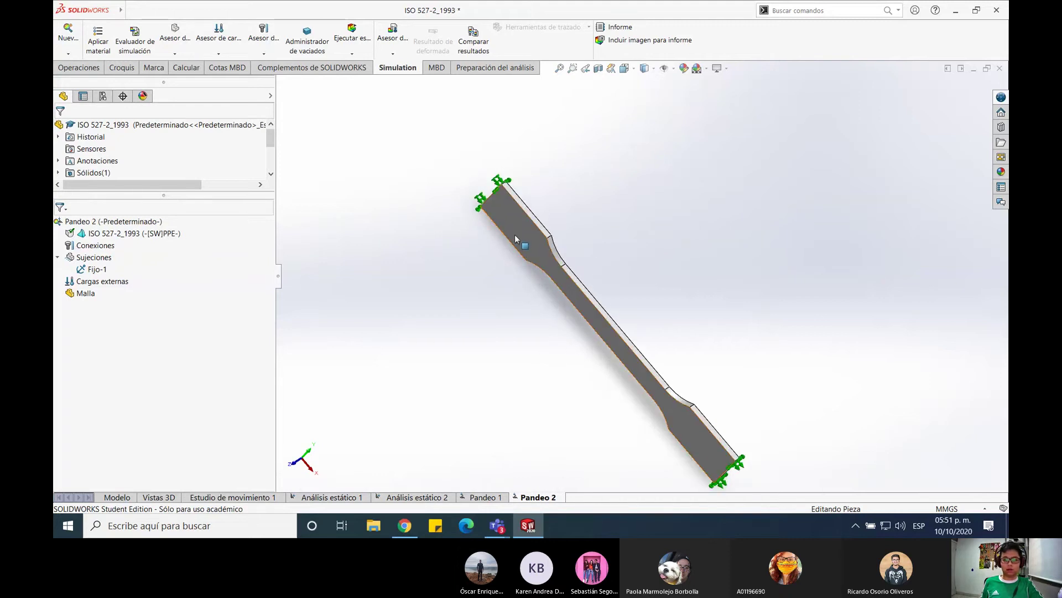
{"action": "scroll", "coordinate": [693, 306], "scroll_direction": "up", "scroll_amount": 3}
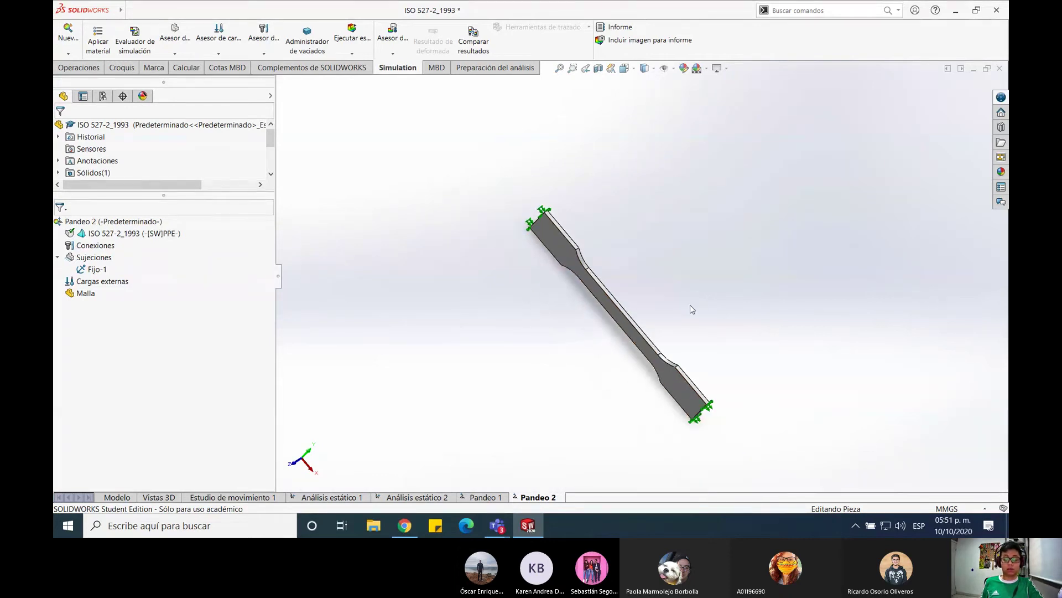
{"action": "scroll", "coordinate": [676, 323], "scroll_direction": "down", "scroll_amount": 2}
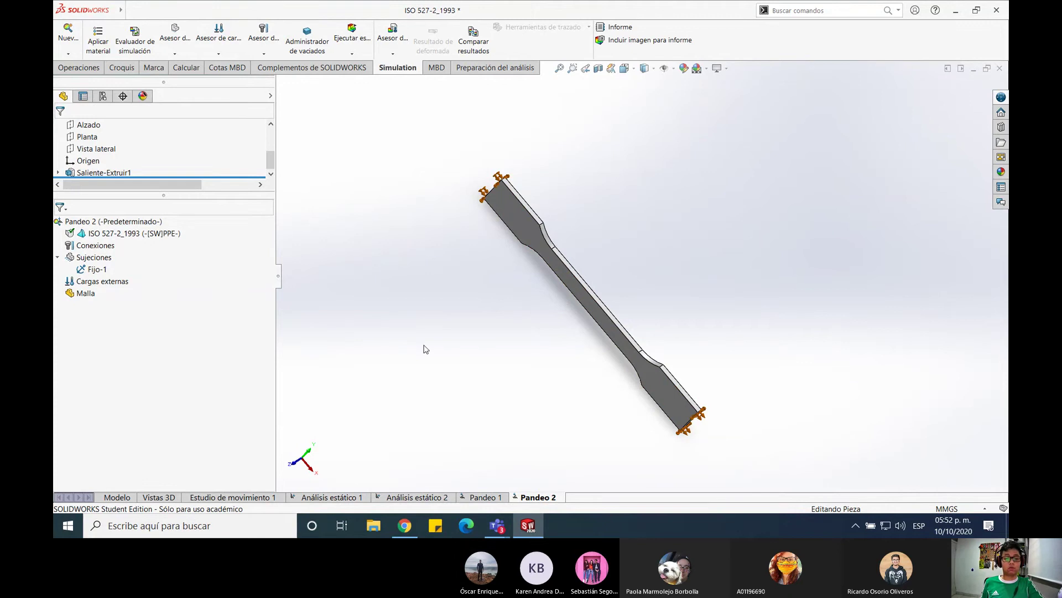
Apply a 70 °C temperature load to the specimen's broad flat face
{"action": "right_click", "coordinate": [92, 283]}
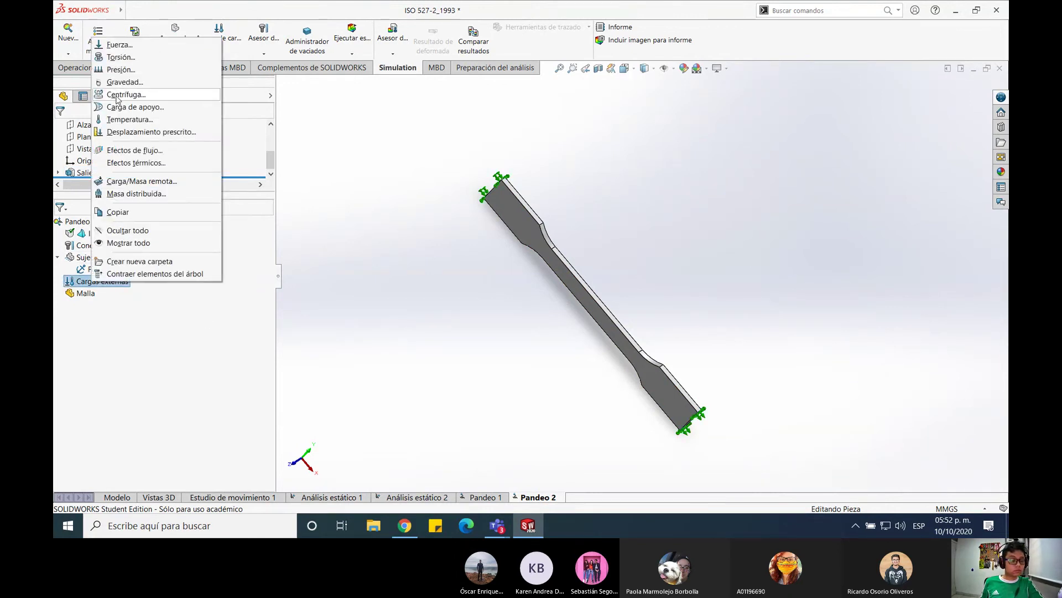
{"action": "left_click", "coordinate": [138, 120]}
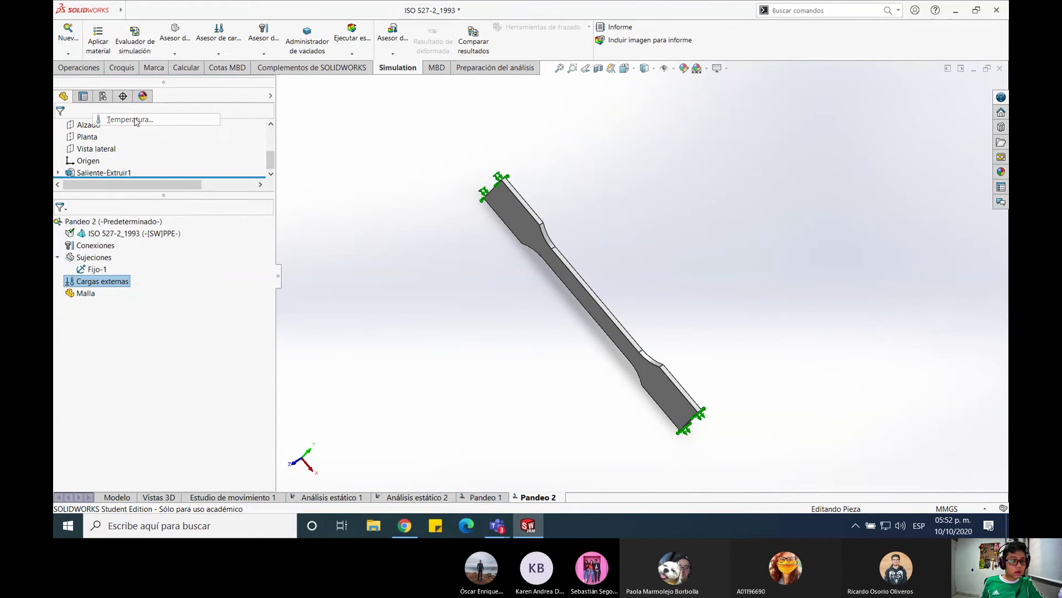
{"action": "left_click", "coordinate": [534, 221]}
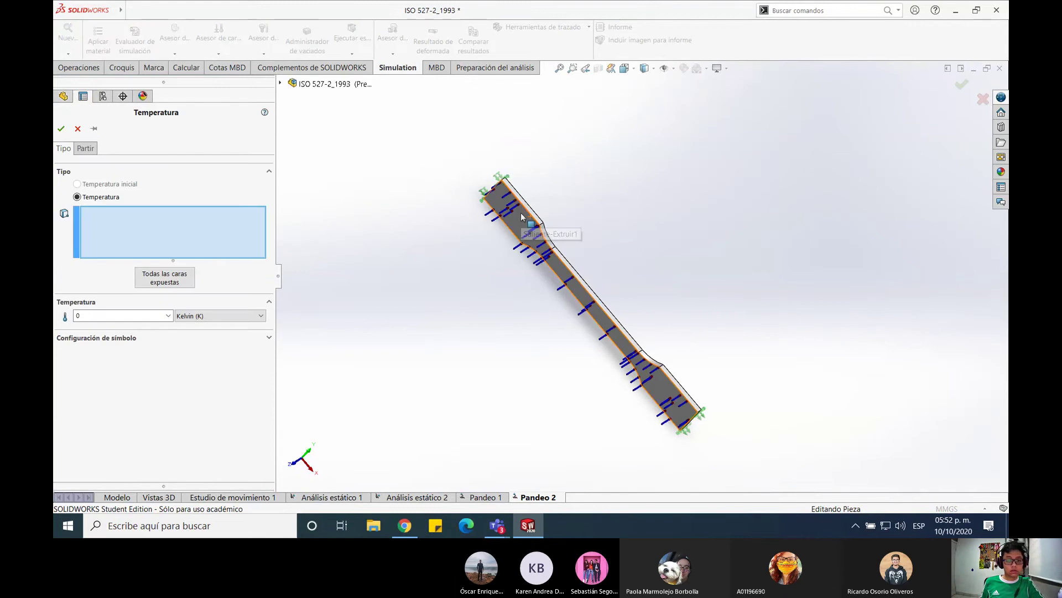
{"action": "left_click", "coordinate": [211, 321]}
{"action": "left_click", "coordinate": [216, 344]}
{"action": "double_click", "coordinate": [126, 315]}
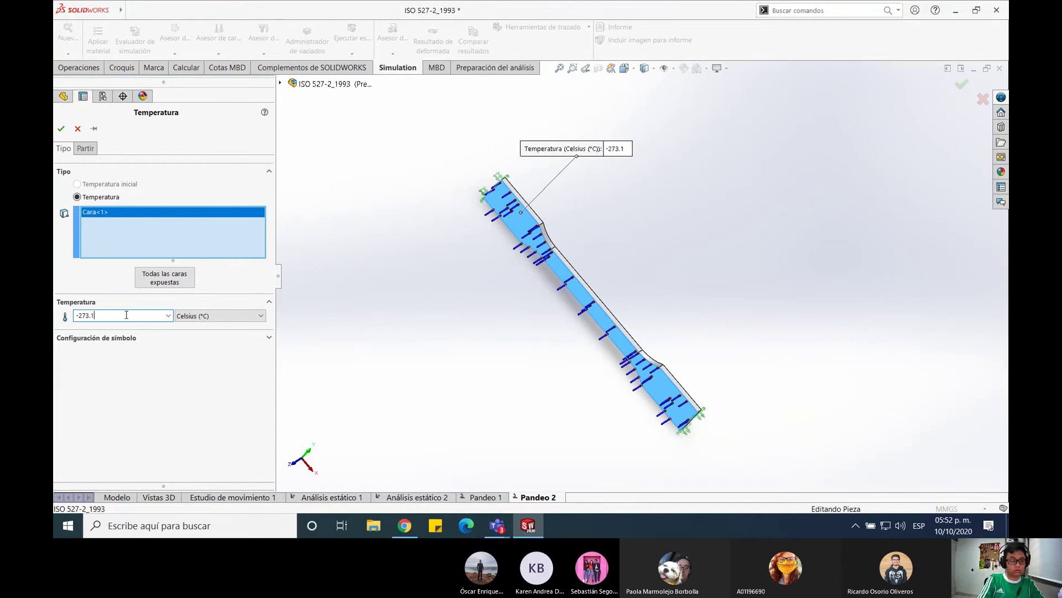
{"action": "key", "text": "BackSpace"}
{"action": "key", "text": "BackSpace"}
{"action": "key", "text": "BackSpace"}
{"action": "key", "text": "BackSpace"}
{"action": "key", "text": "BackSpace"}
{"action": "key", "text": "BackSpace"}
{"action": "key", "text": "BackSpace"}
{"action": "type", "text": "70"}
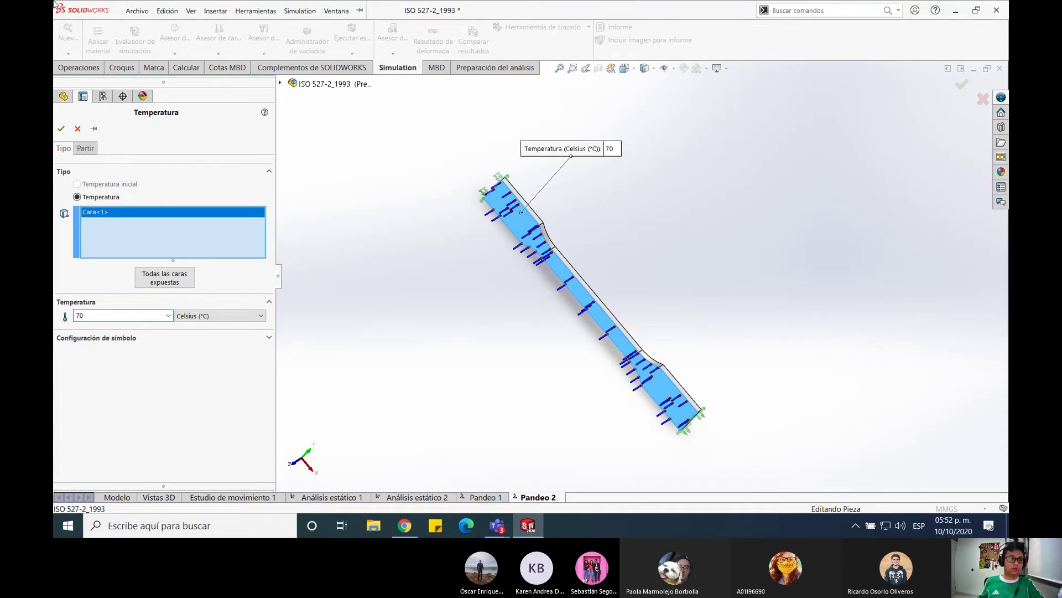
{"action": "left_click", "coordinate": [61, 131]}
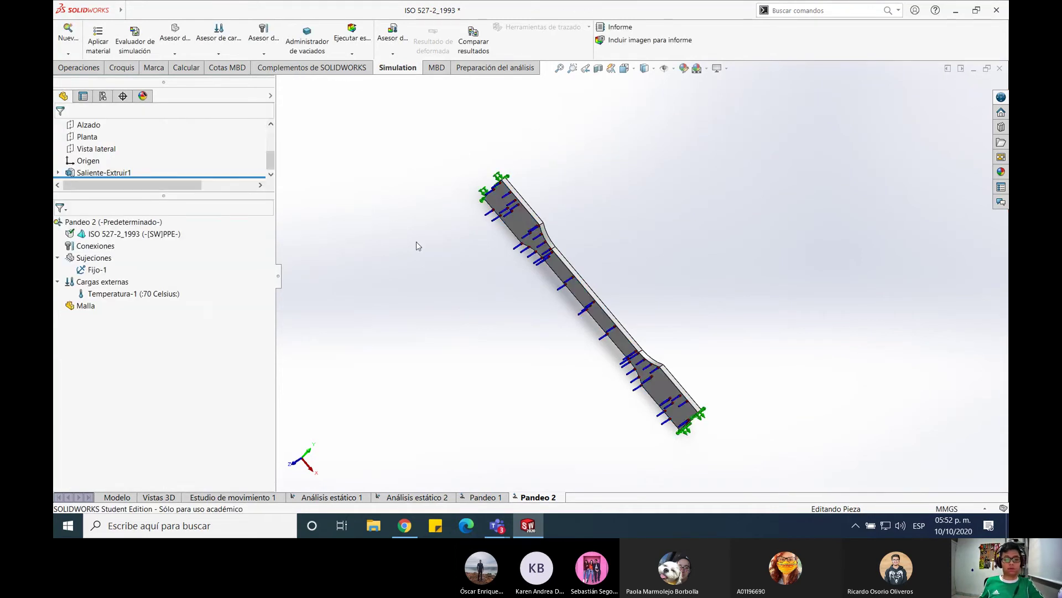
Try to mesh the PPE specimen and run the Pandeo 2 study
{"action": "right_click", "coordinate": [89, 305]}
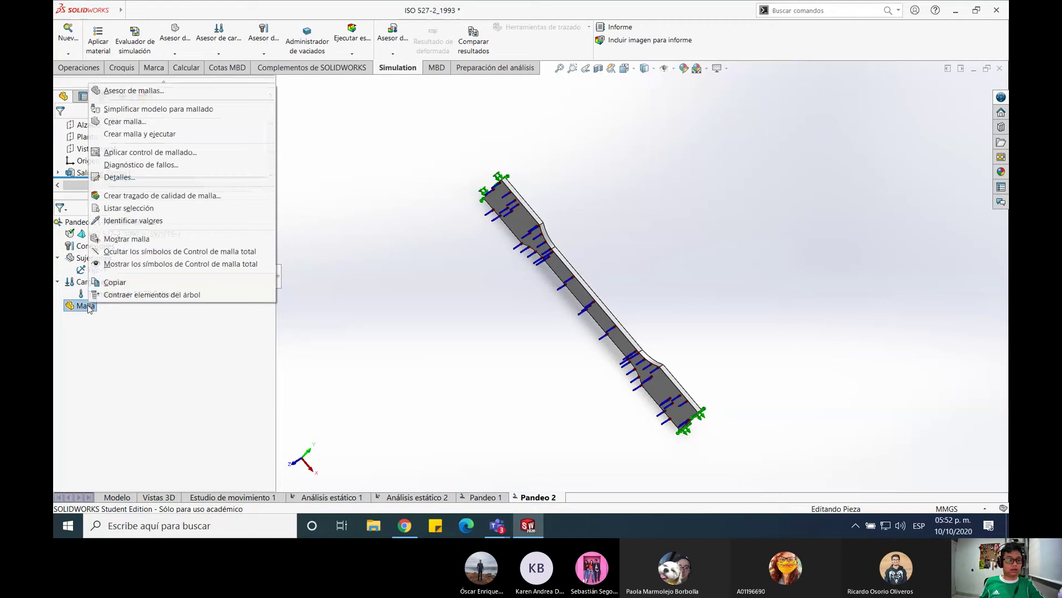
{"action": "left_click", "coordinate": [135, 134]}
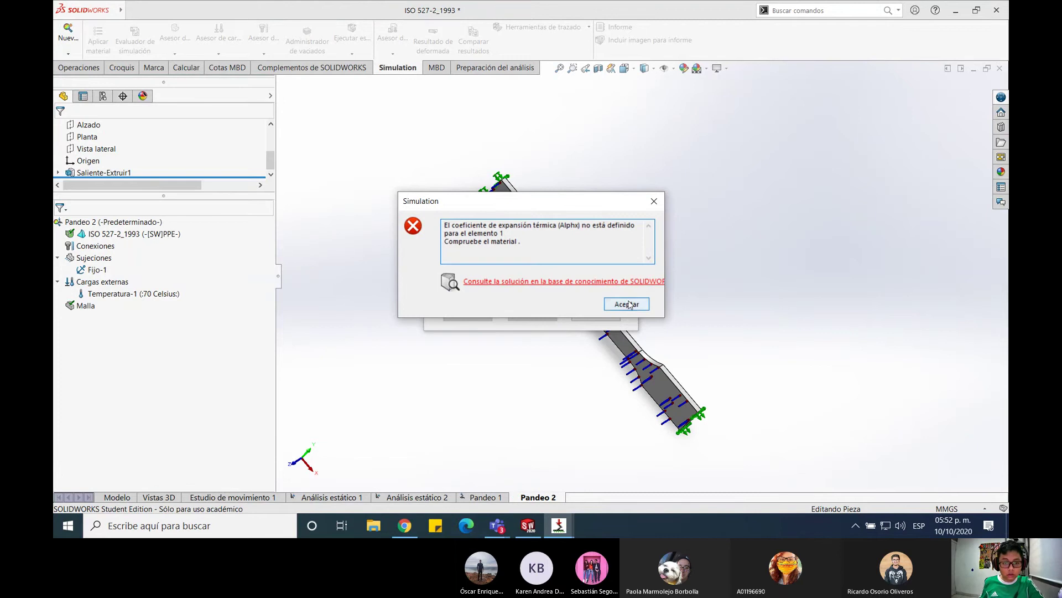
{"action": "left_click", "coordinate": [609, 307]}
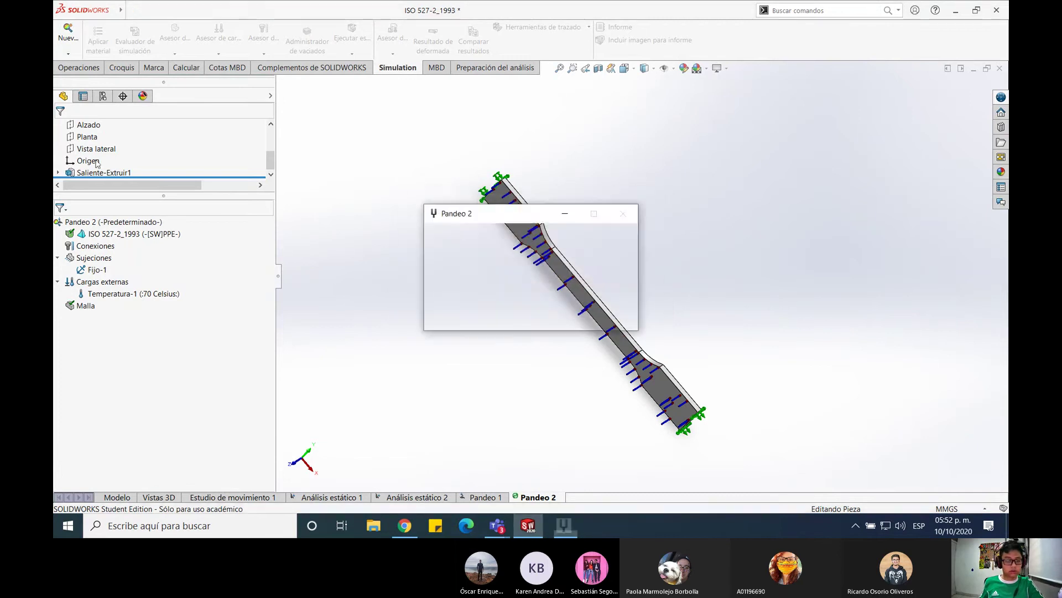
{"action": "left_click", "coordinate": [586, 287]}
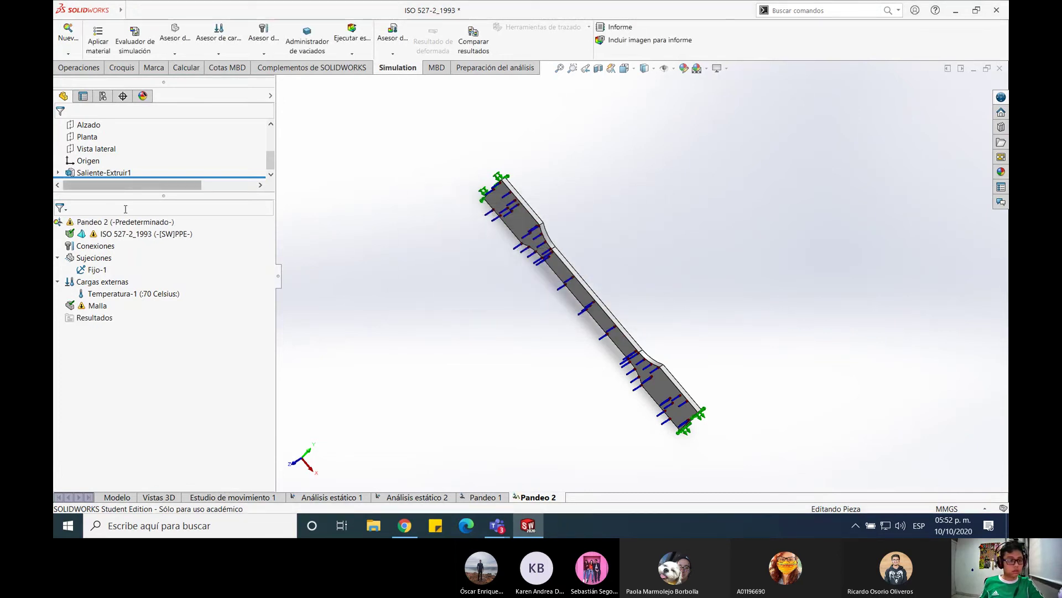
Delete the Pandeo 2 study and confirm the removal
{"action": "right_click", "coordinate": [113, 222]}
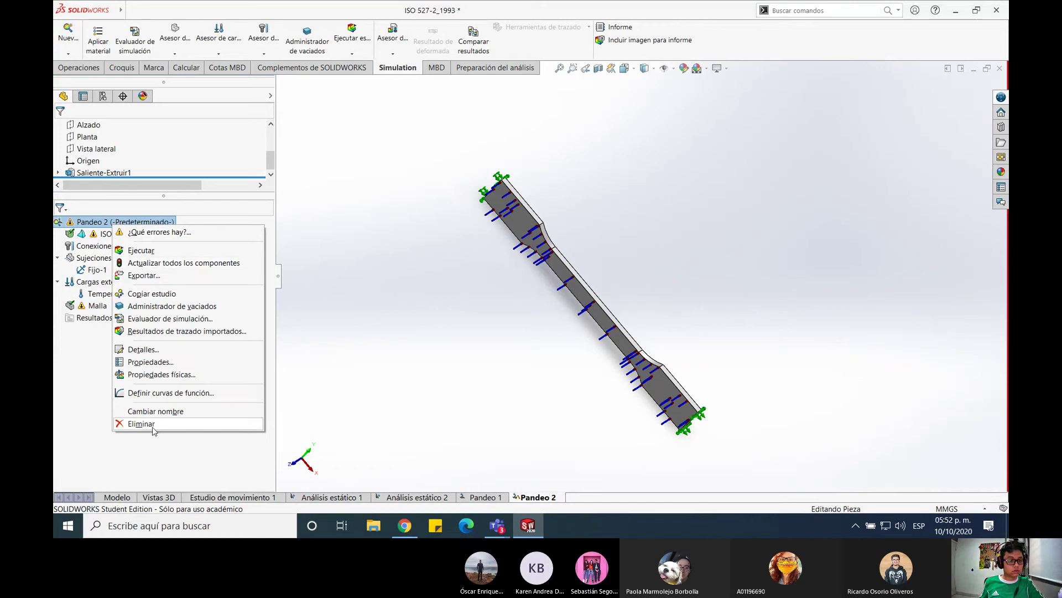
{"action": "left_click", "coordinate": [142, 423]}
{"action": "left_click", "coordinate": [576, 299]}
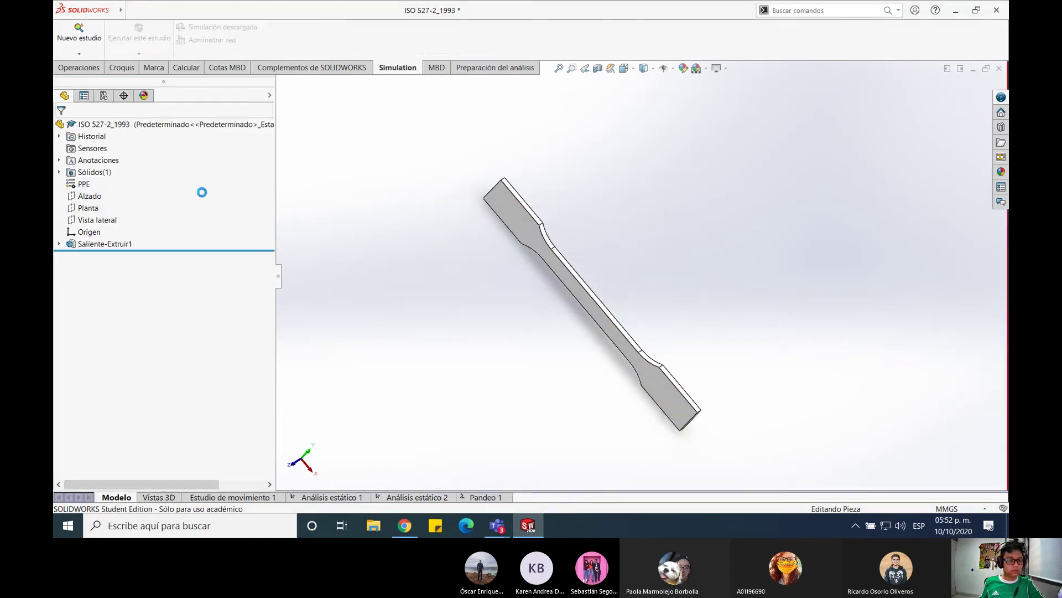
Change the part's material from PPE to the custom plastic PLA
{"action": "right_click", "coordinate": [88, 185]}
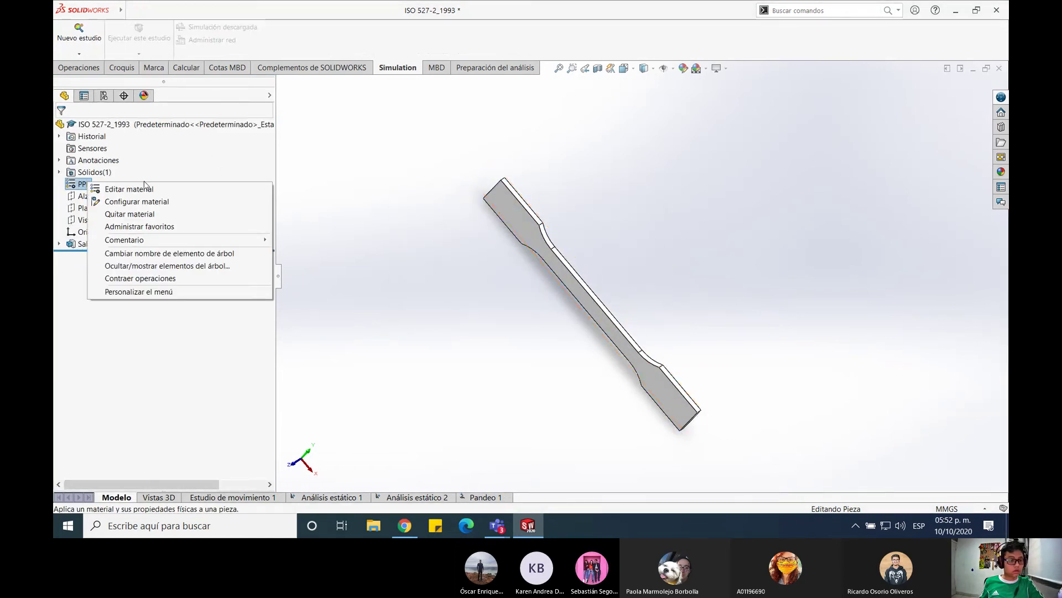
{"action": "key", "text": "Escape"}
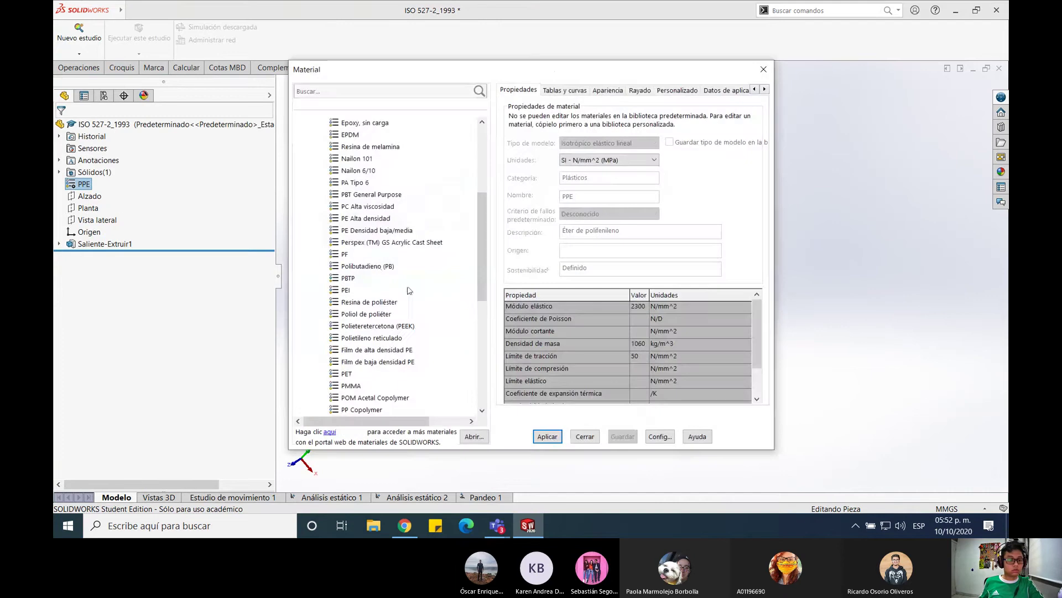
{"action": "scroll", "coordinate": [407, 294], "scroll_direction": "down", "scroll_amount": 8}
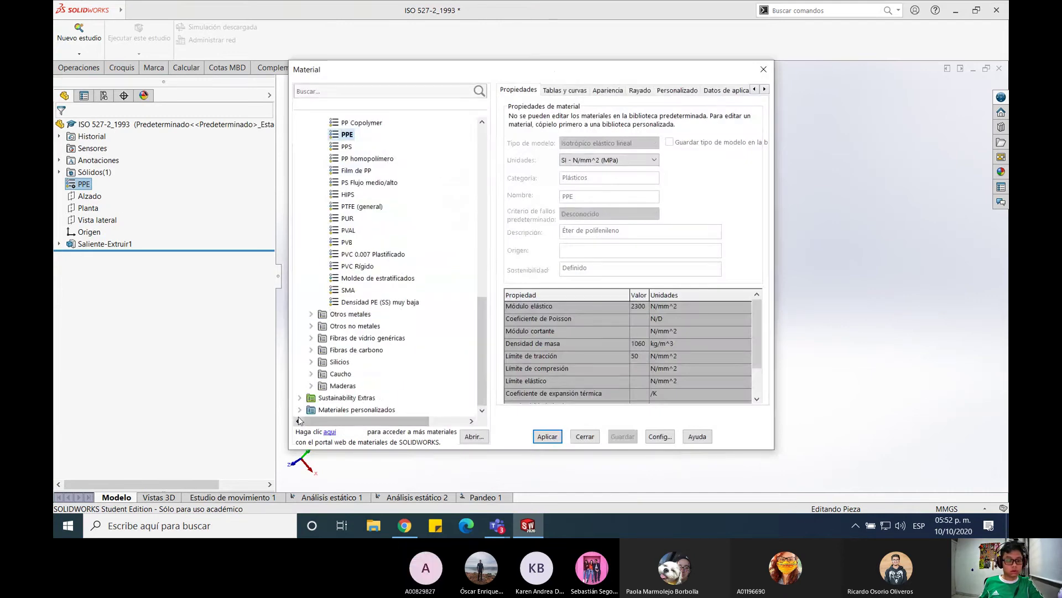
{"action": "left_click", "coordinate": [332, 410]}
{"action": "left_click", "coordinate": [311, 410]}
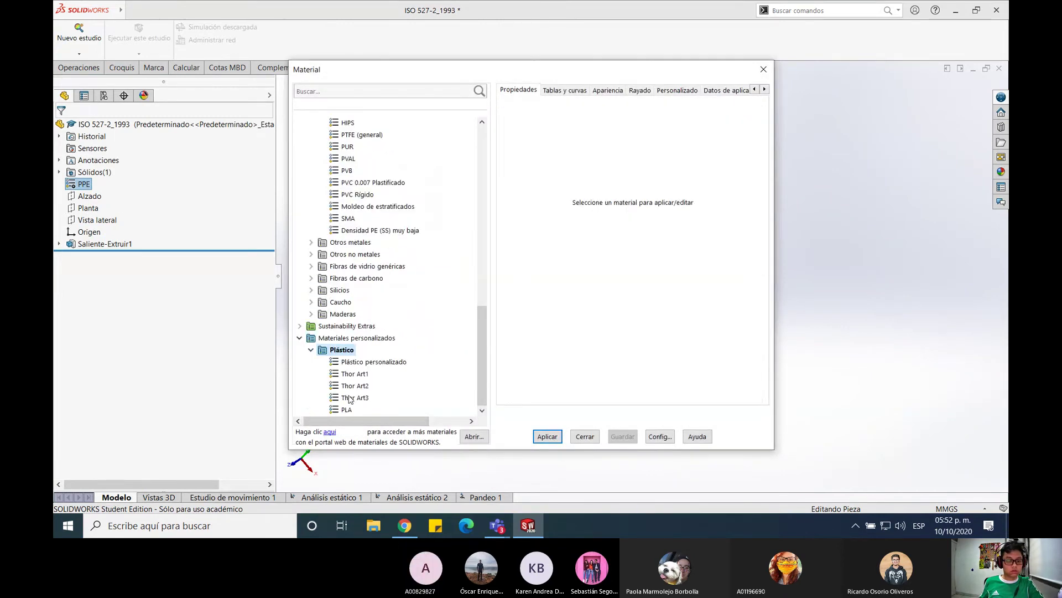
{"action": "left_click", "coordinate": [340, 412]}
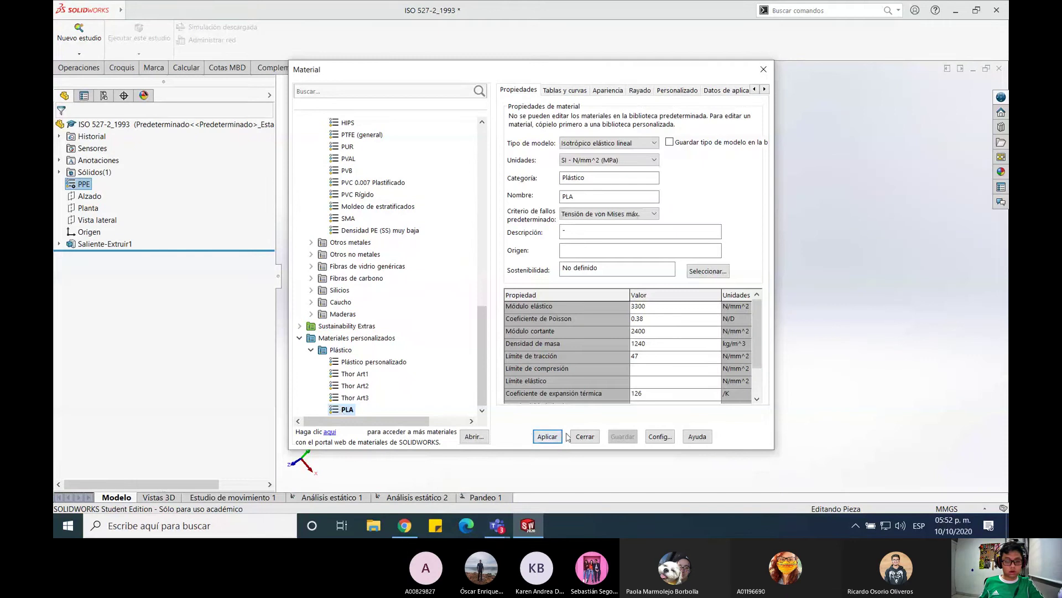
{"action": "left_click", "coordinate": [546, 440]}
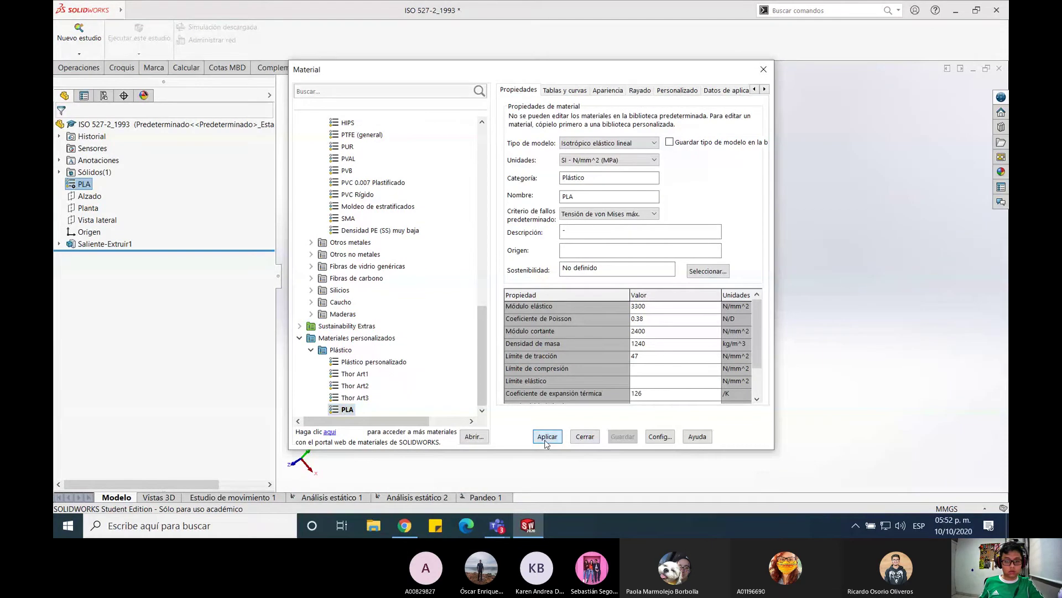
{"action": "left_click", "coordinate": [584, 437]}
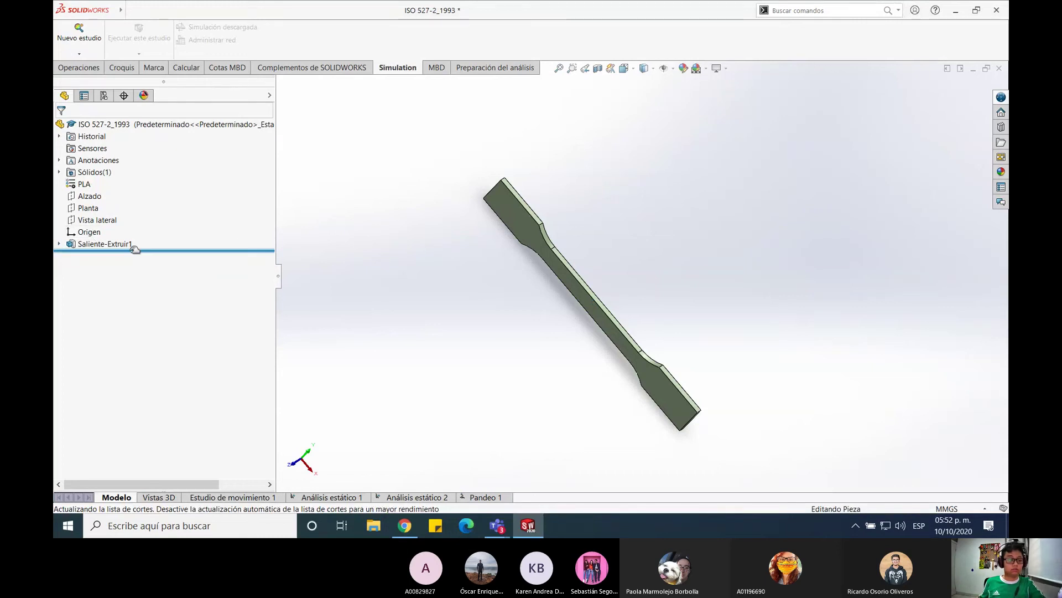
Create a new advanced Pandeo (buckling) study for the PLA specimen, keeping the name Pandeo 2
{"action": "left_click", "coordinate": [80, 38]}
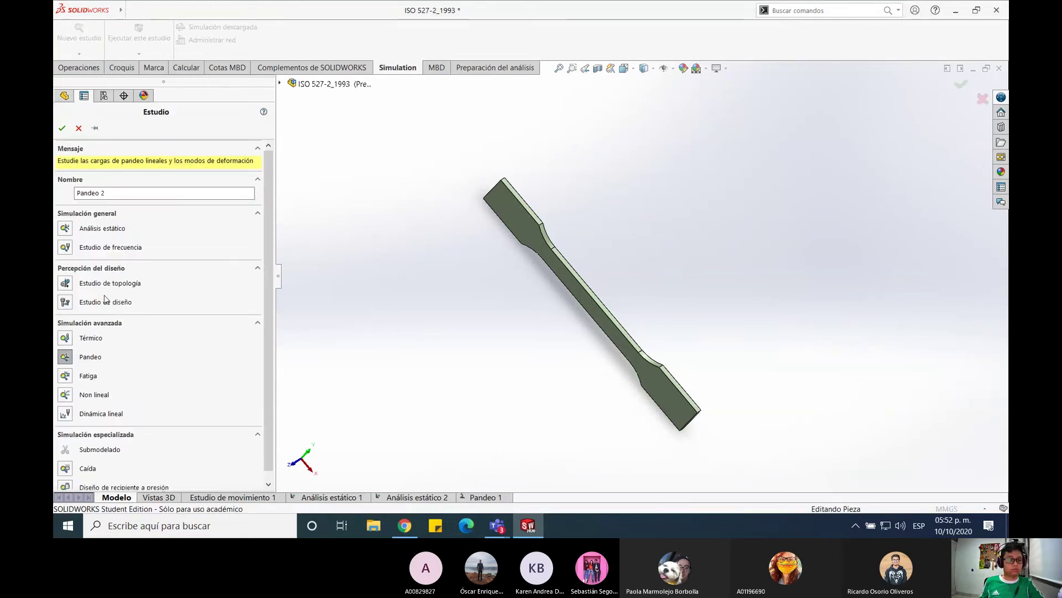
{"action": "left_click", "coordinate": [164, 345]}
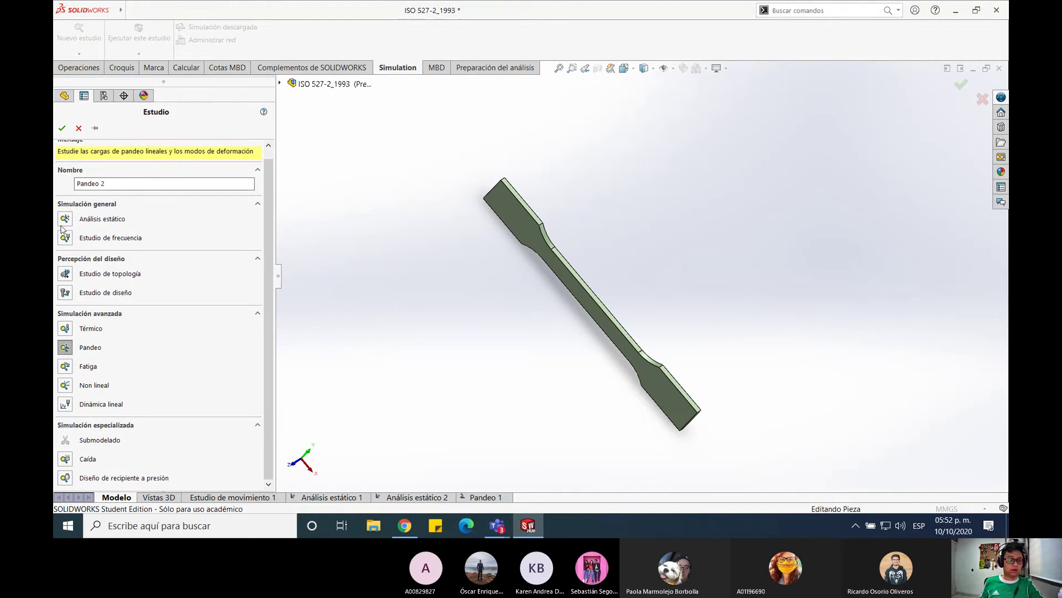
{"action": "left_click", "coordinate": [65, 347]}
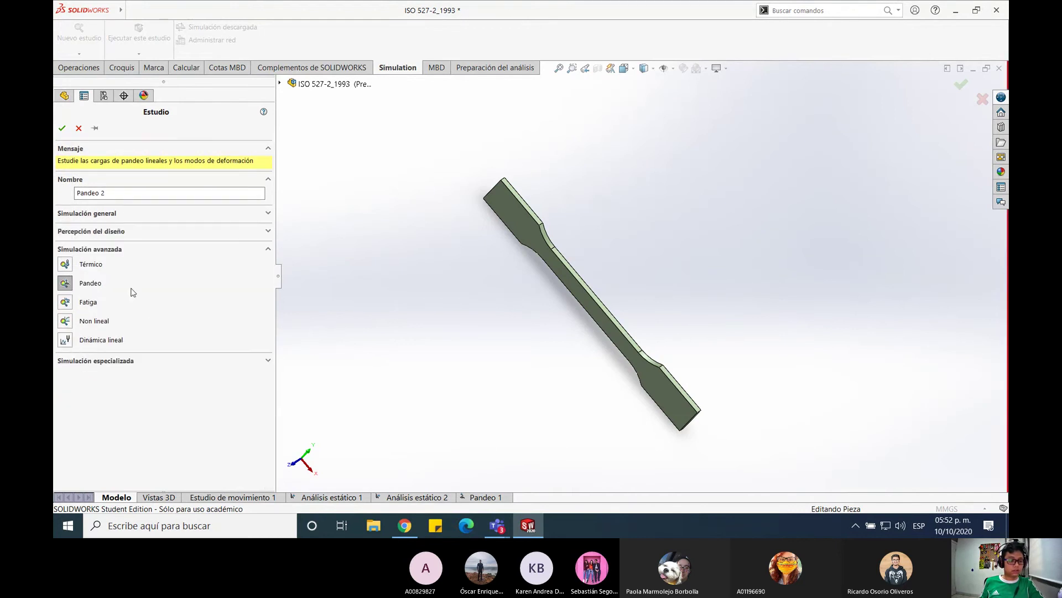
{"action": "left_click", "coordinate": [62, 128]}
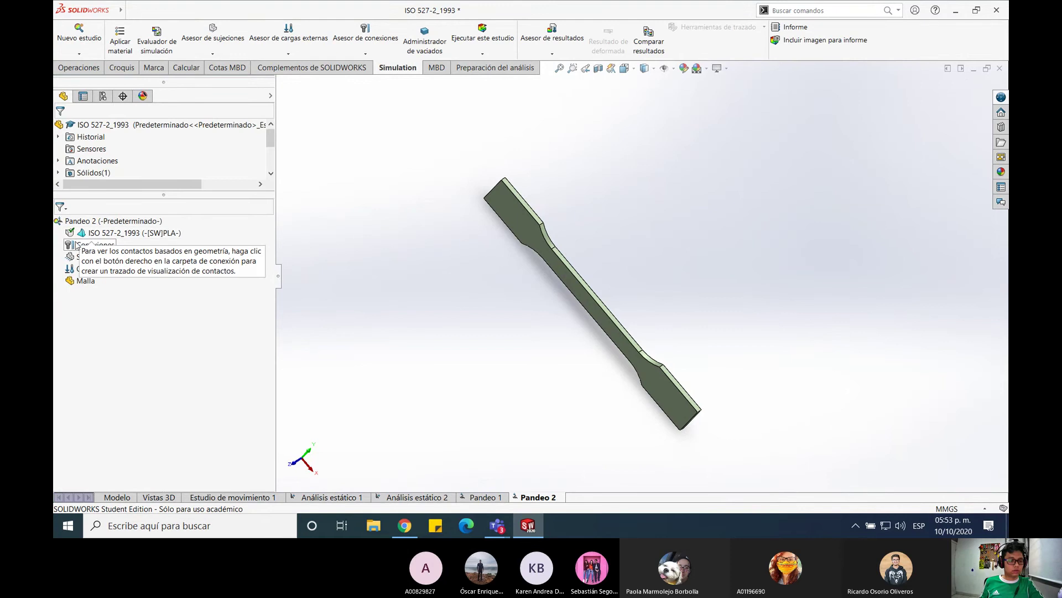
Apply a Geometría fija fixture to the two opposite end faces of the specimen
{"action": "left_click", "coordinate": [76, 257]}
{"action": "right_click", "coordinate": [76, 257]}
{"action": "left_click", "coordinate": [103, 263]}
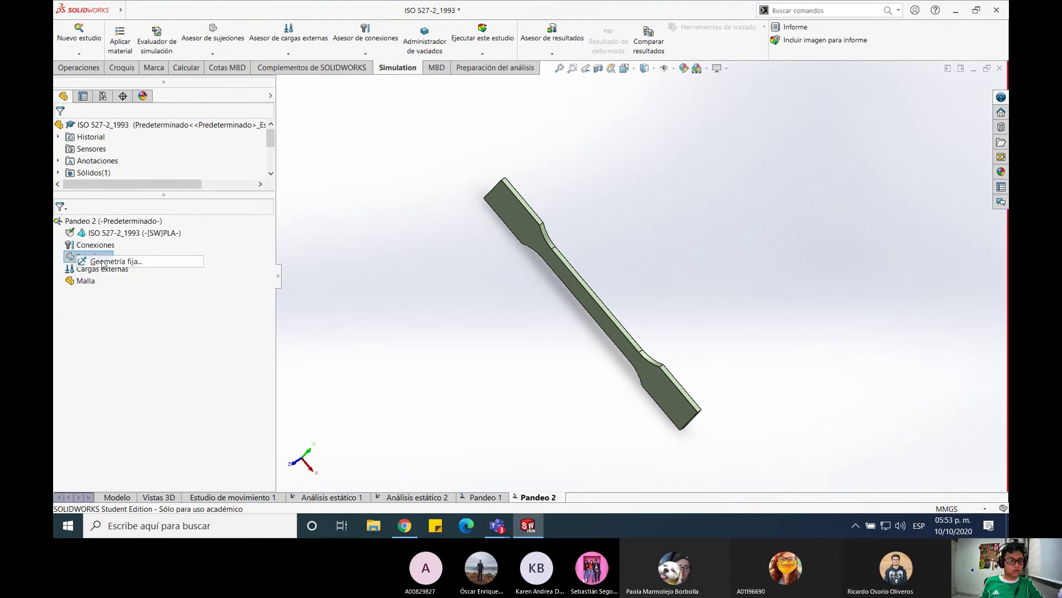
{"action": "middle_click_drag", "start_coordinate": [518, 180], "coordinate": [532, 337]}
{"action": "scroll", "coordinate": [545, 210], "scroll_direction": "down", "scroll_amount": 2}
{"action": "left_click", "coordinate": [541, 212]}
{"action": "left_click", "coordinate": [523, 335]}
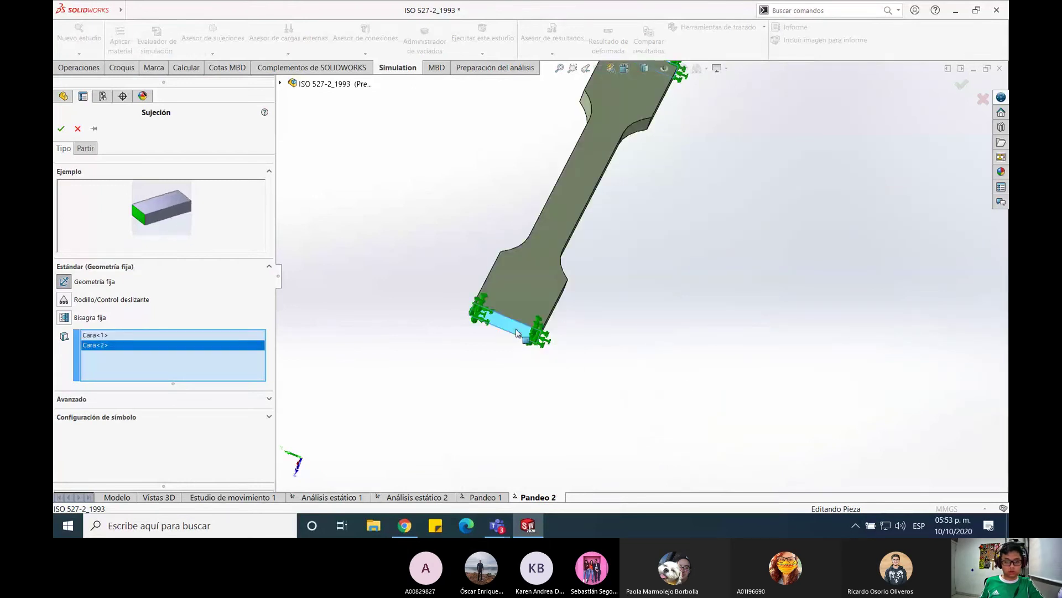
{"action": "left_click", "coordinate": [61, 129]}
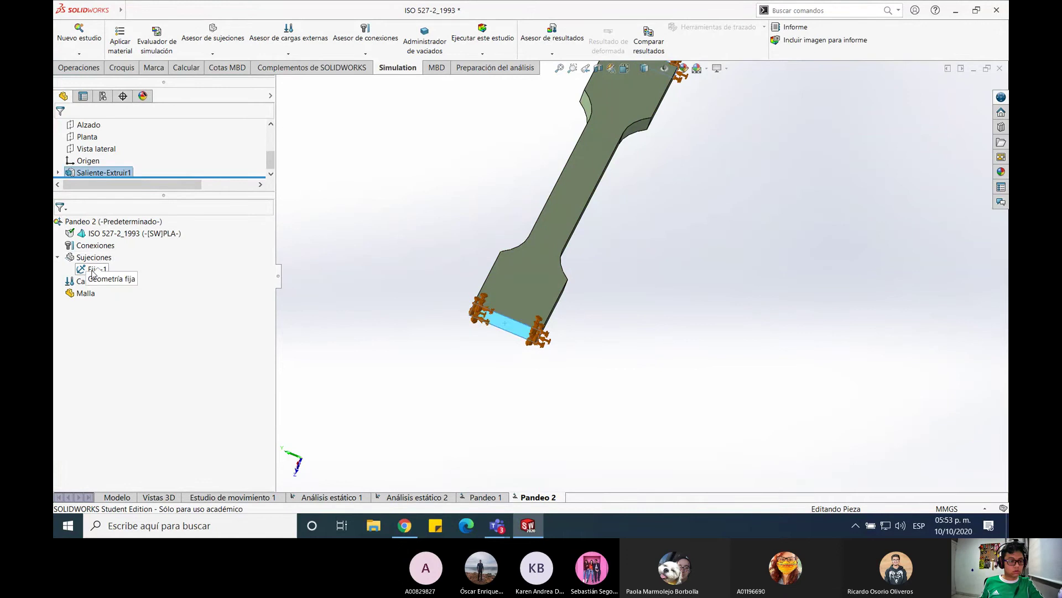
Apply a temperature load of 70 °C to the specimen's broad flat face
{"action": "right_click", "coordinate": [91, 281]}
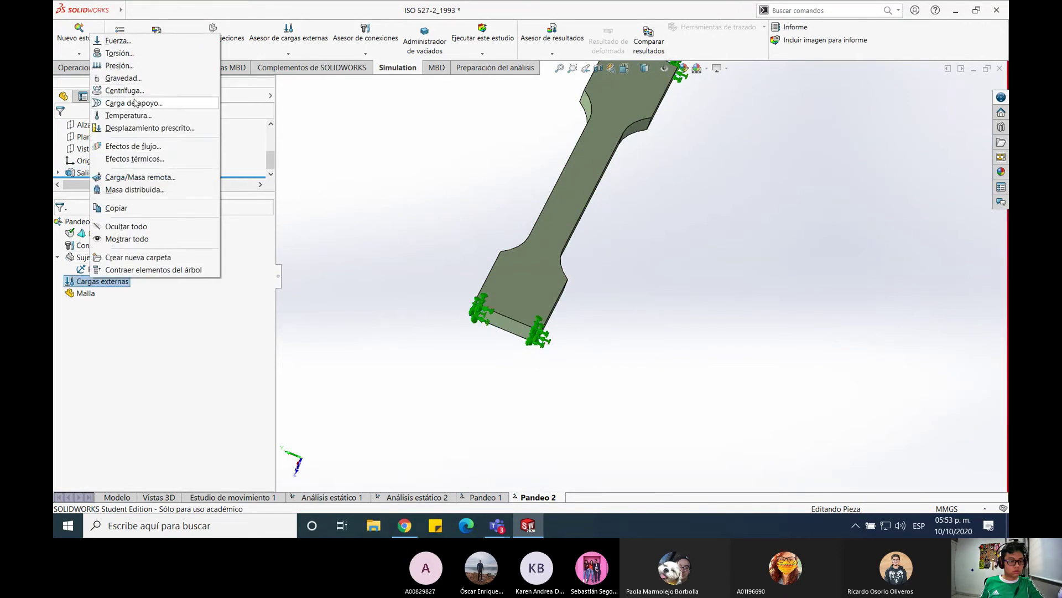
{"action": "left_click", "coordinate": [151, 115]}
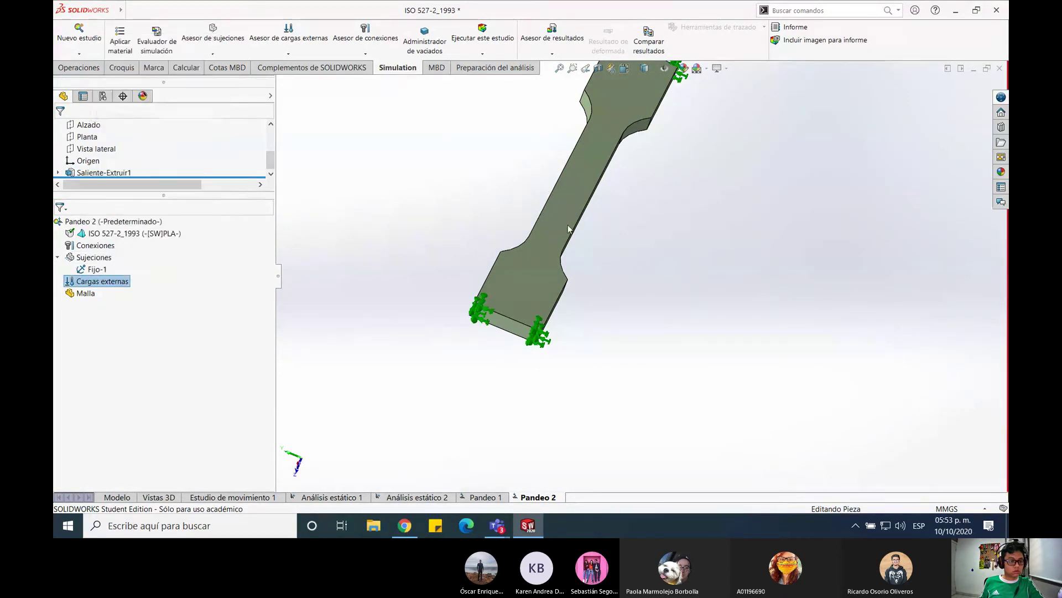
{"action": "left_click", "coordinate": [548, 251]}
{"action": "left_click", "coordinate": [104, 316]}
{"action": "left_click", "coordinate": [221, 315]}
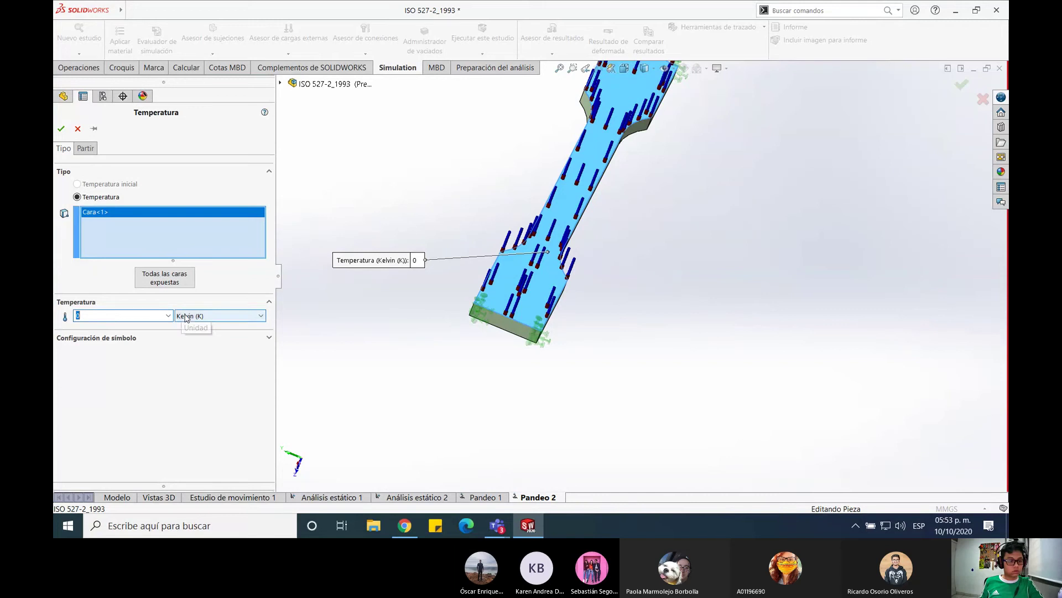
{"action": "left_click", "coordinate": [194, 334]}
{"action": "double_click", "coordinate": [143, 314]}
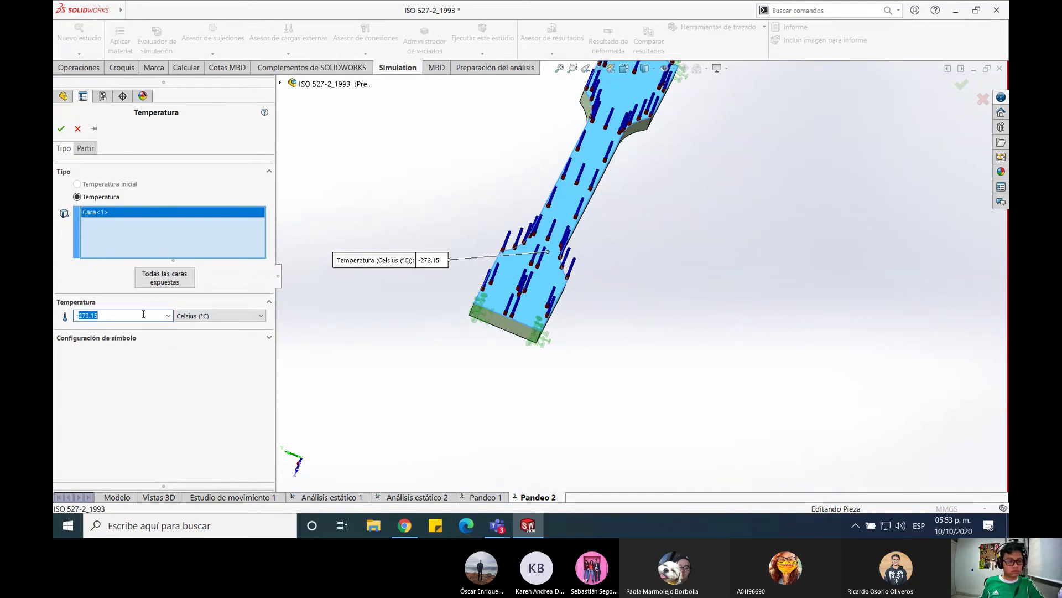
{"action": "type", "text": "70"}
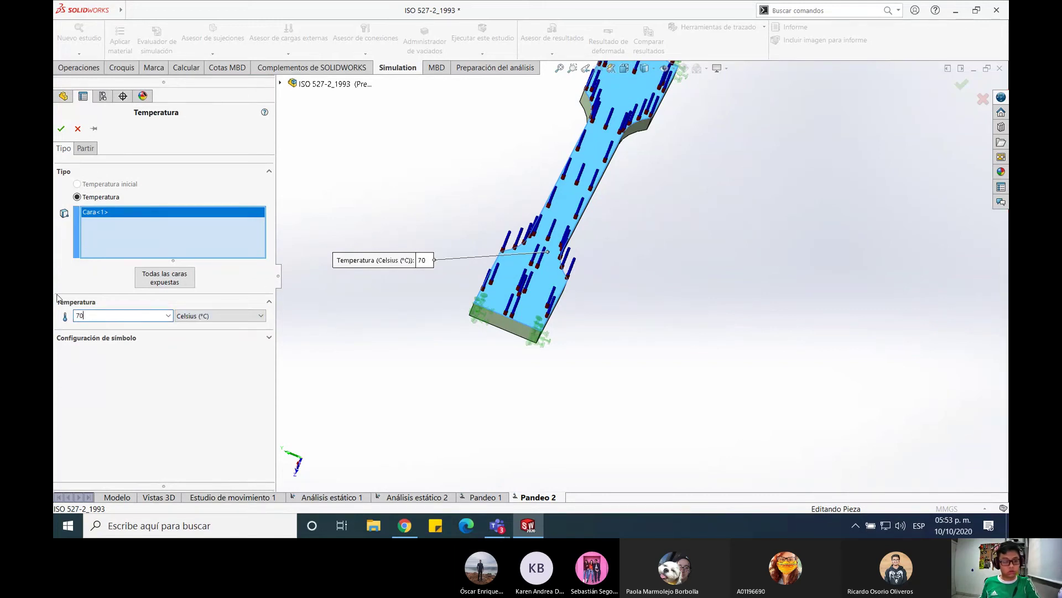
{"action": "left_click", "coordinate": [62, 129]}
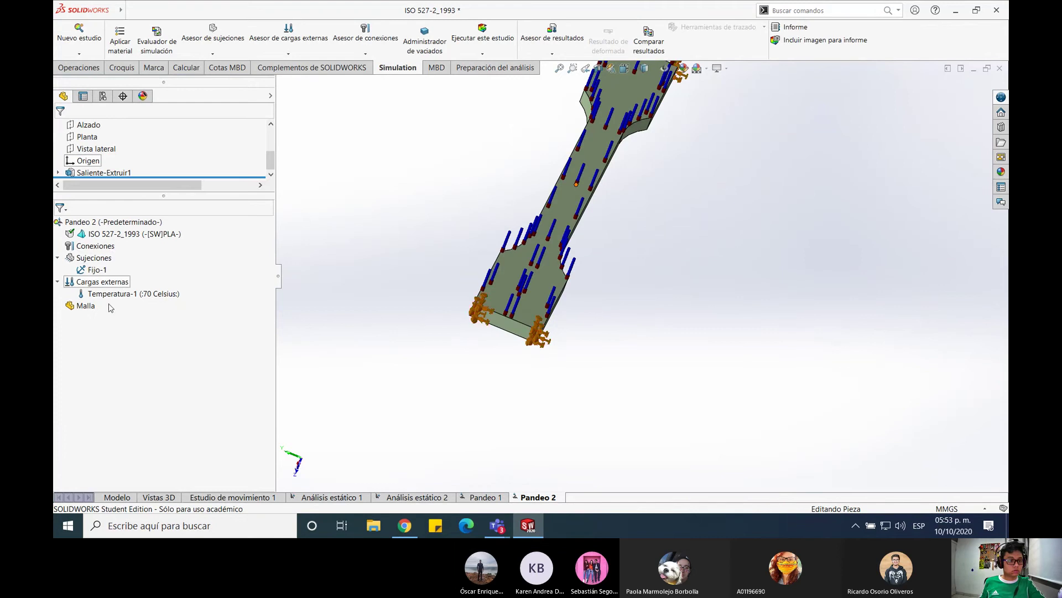
Mesh the PLA specimen with the default settings and run the Pandeo 2 study
{"action": "right_click", "coordinate": [88, 305]}
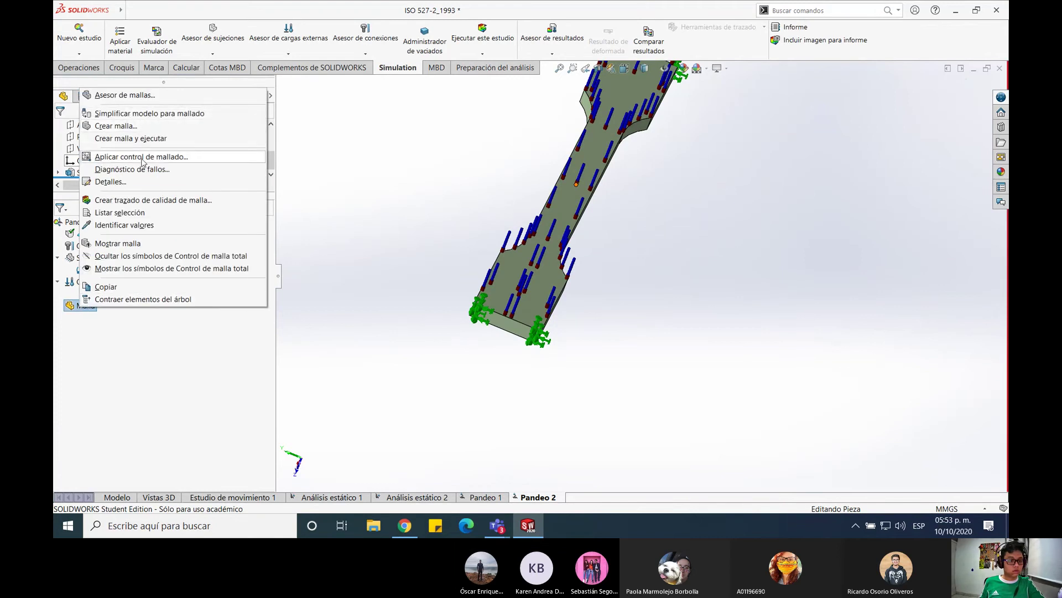
{"action": "left_click", "coordinate": [131, 139]}
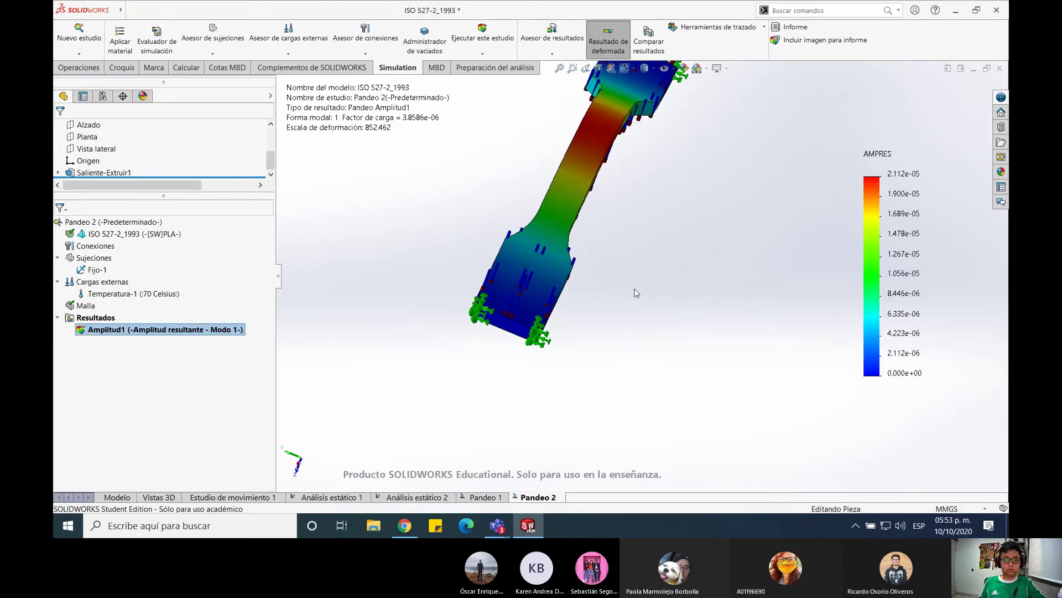
Examine the buckled shape and resultant amplitude distribution of the PLA specimen from several angles
{"action": "middle_click_drag", "start_coordinate": [635, 289], "coordinate": [620, 255]}
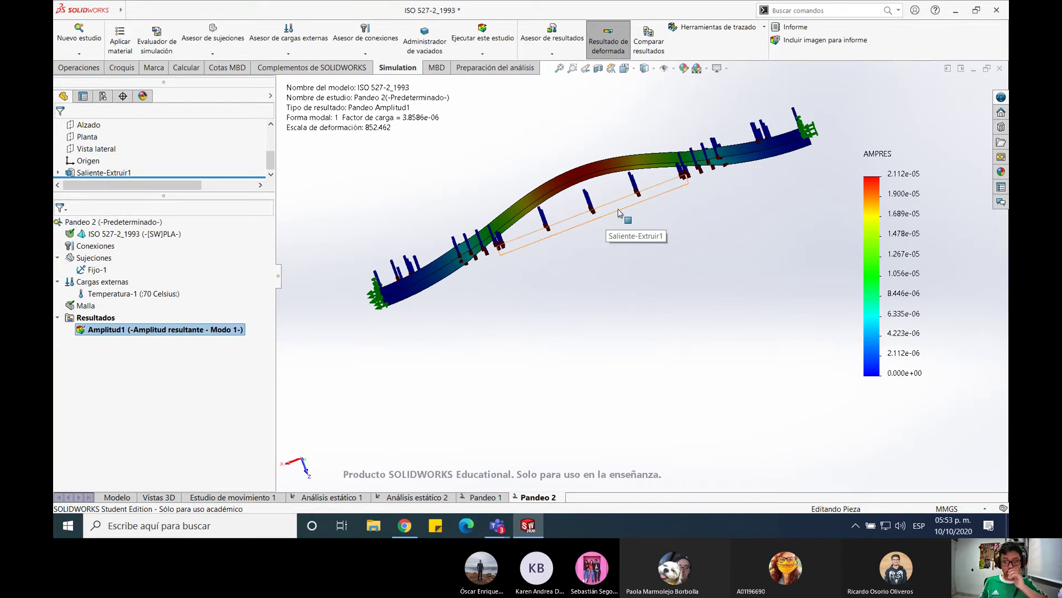
{"action": "scroll", "coordinate": [736, 217], "scroll_direction": "down", "scroll_amount": 2}
{"action": "scroll", "coordinate": [642, 265], "scroll_direction": "up", "scroll_amount": 1}
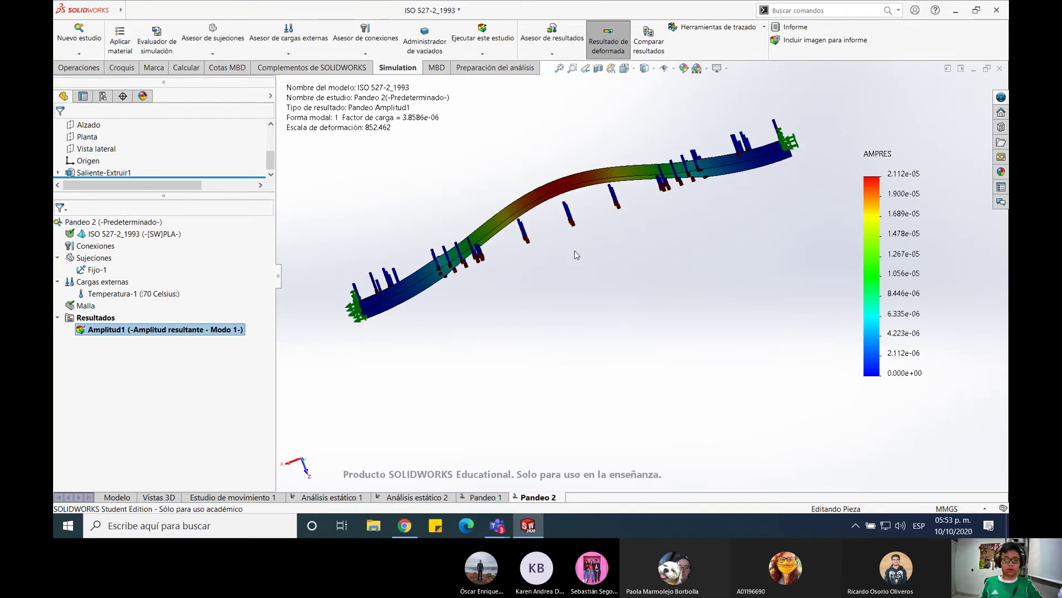
{"action": "middle_click_drag", "start_coordinate": [671, 216], "coordinate": [640, 370]}
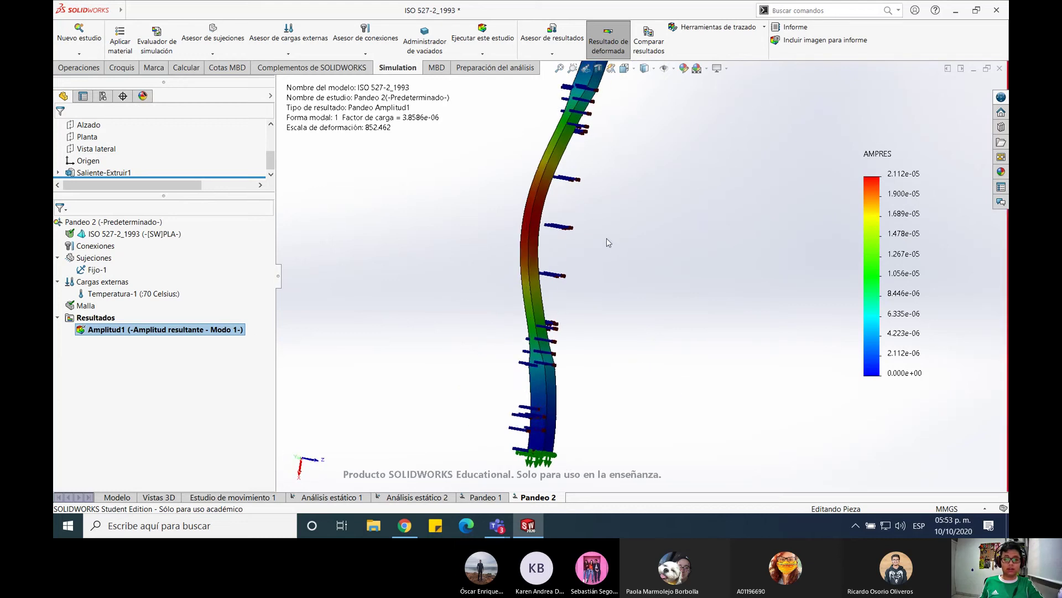
{"action": "middle_click_drag", "start_coordinate": [607, 238], "coordinate": [481, 83]}
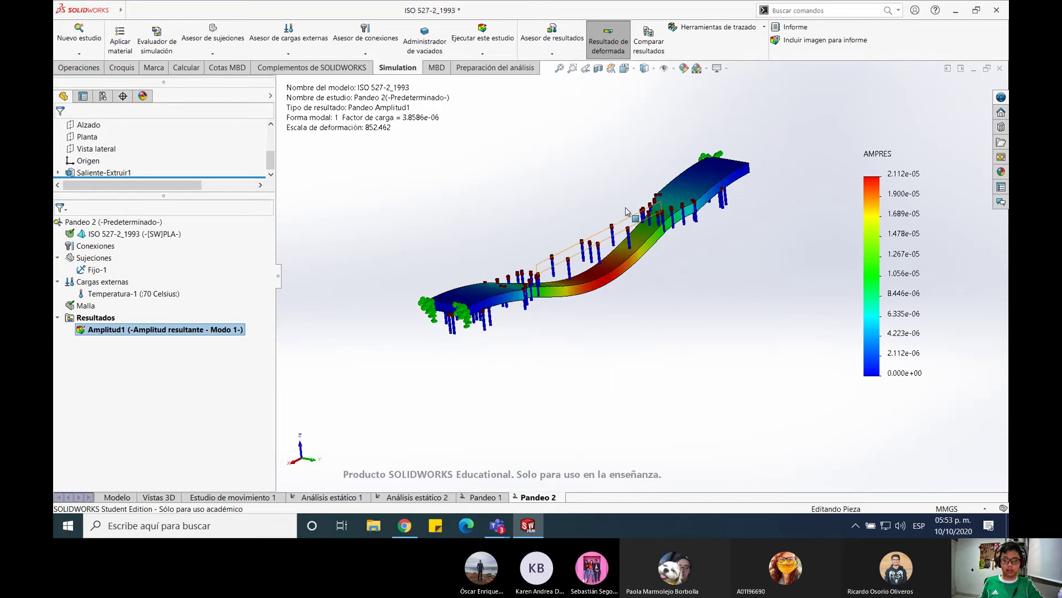
{"action": "scroll", "coordinate": [629, 301], "scroll_direction": "down", "scroll_amount": 2}
{"action": "middle_click_drag", "start_coordinate": [629, 298], "coordinate": [592, 264]}
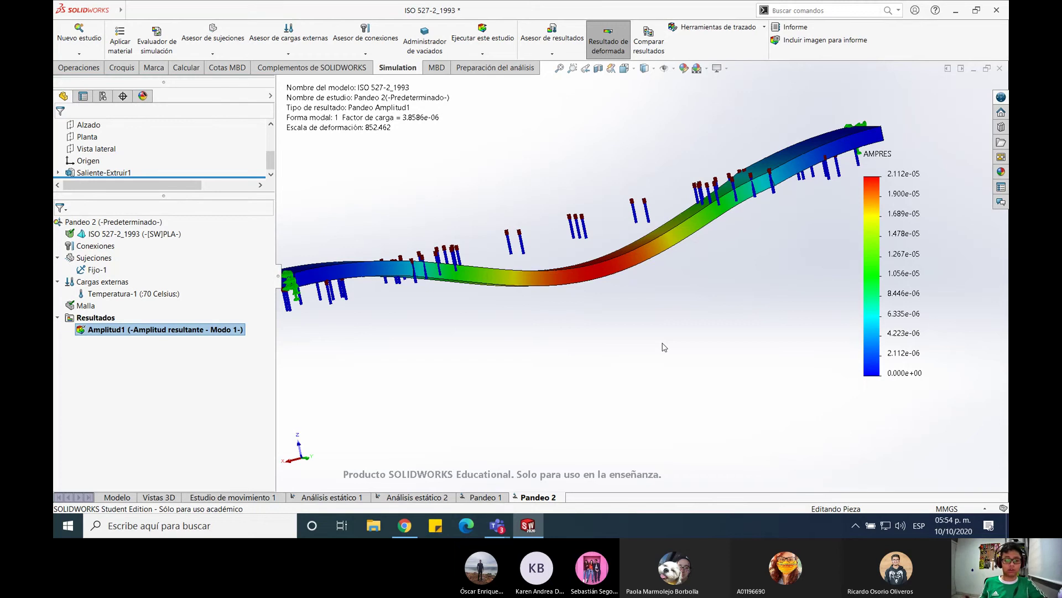
{"action": "scroll", "coordinate": [695, 158], "scroll_direction": "up", "scroll_amount": 1}
{"action": "scroll", "coordinate": [596, 263], "scroll_direction": "up", "scroll_amount": 1}
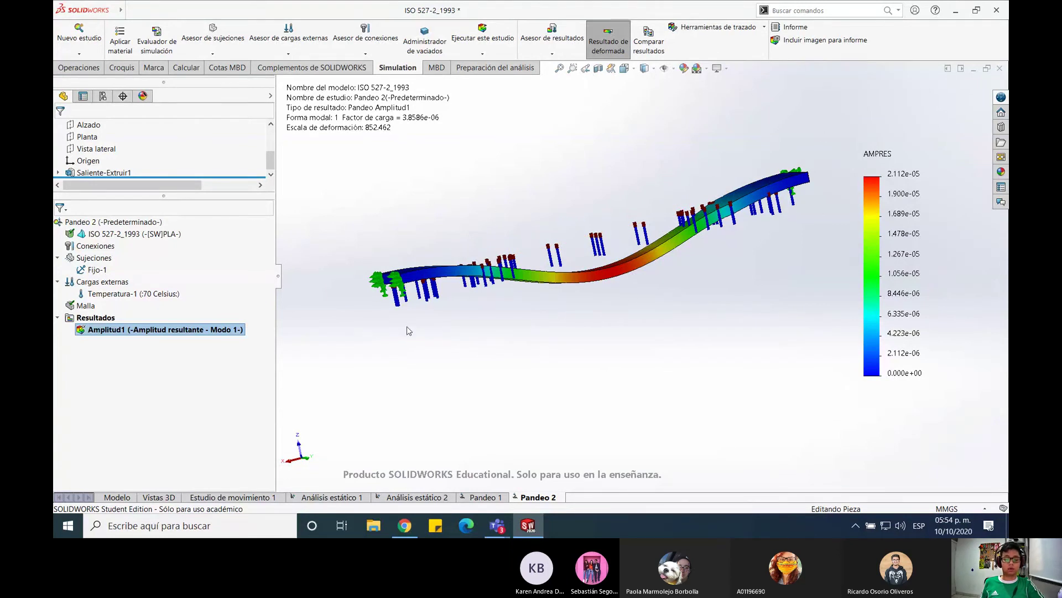
Switch to the SolidWorks meeting in Microsoft Teams and stop sharing the screen
{"action": "mouse_move", "coordinate": [501, 531]}
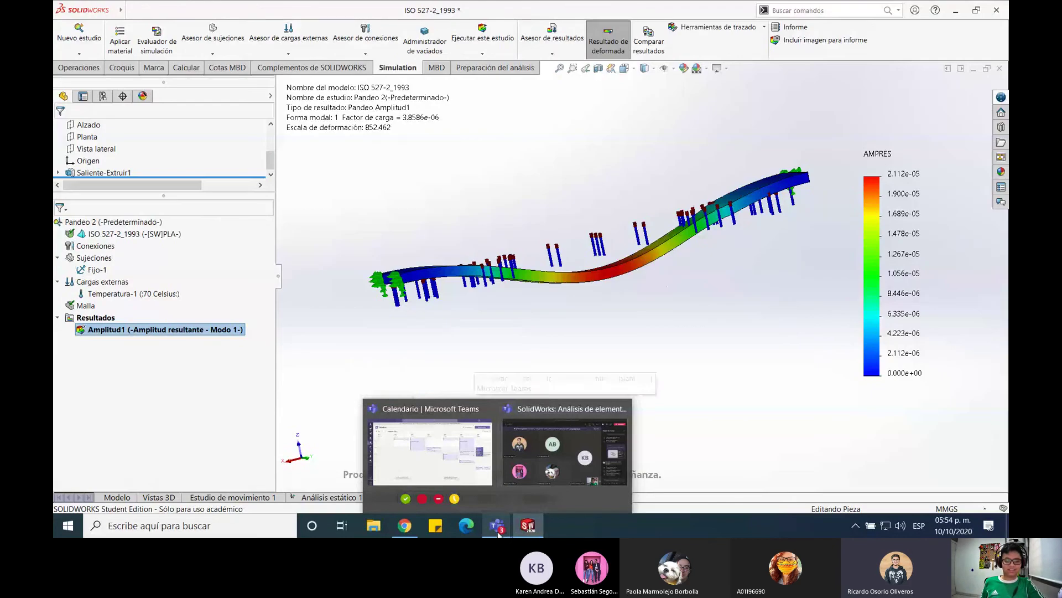
{"action": "left_click", "coordinate": [536, 477]}
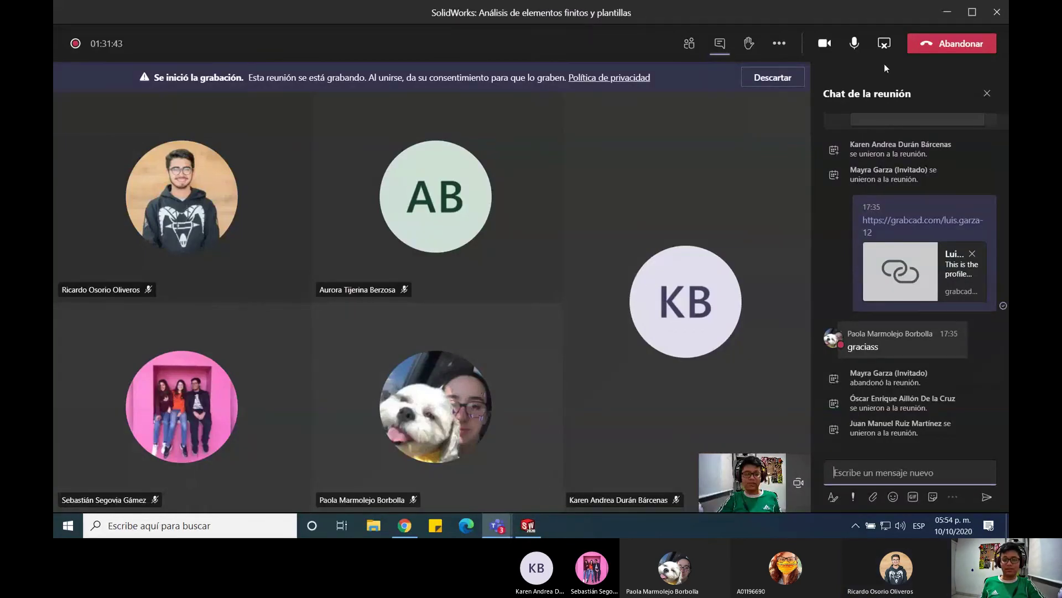
{"action": "left_click", "coordinate": [883, 44]}
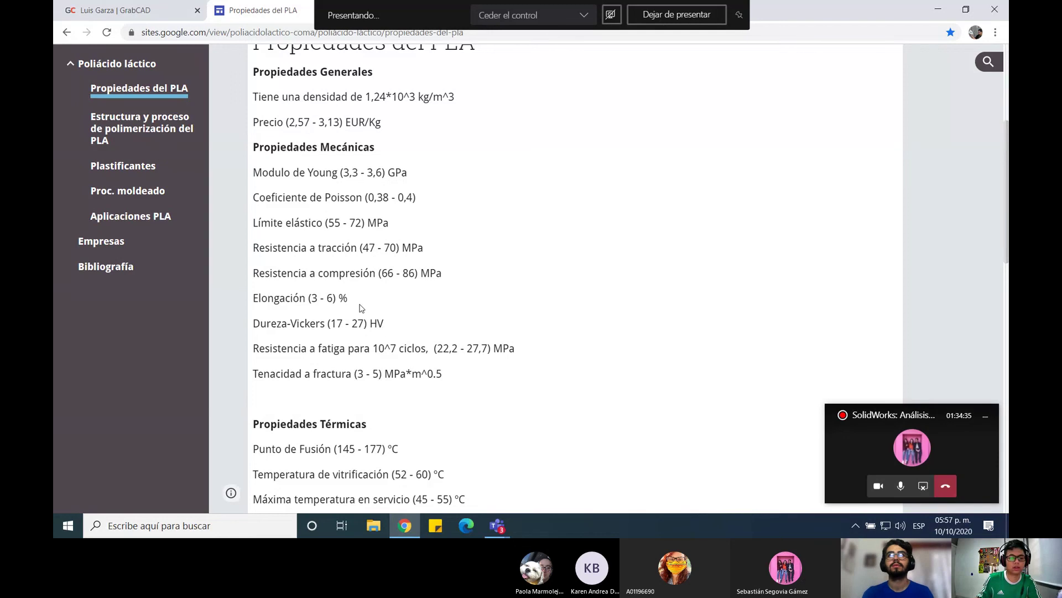
Return to the start of the PLA properties page and end its presentation in the meeting
{"action": "scroll", "coordinate": [363, 317], "scroll_direction": "up", "scroll_amount": 1}
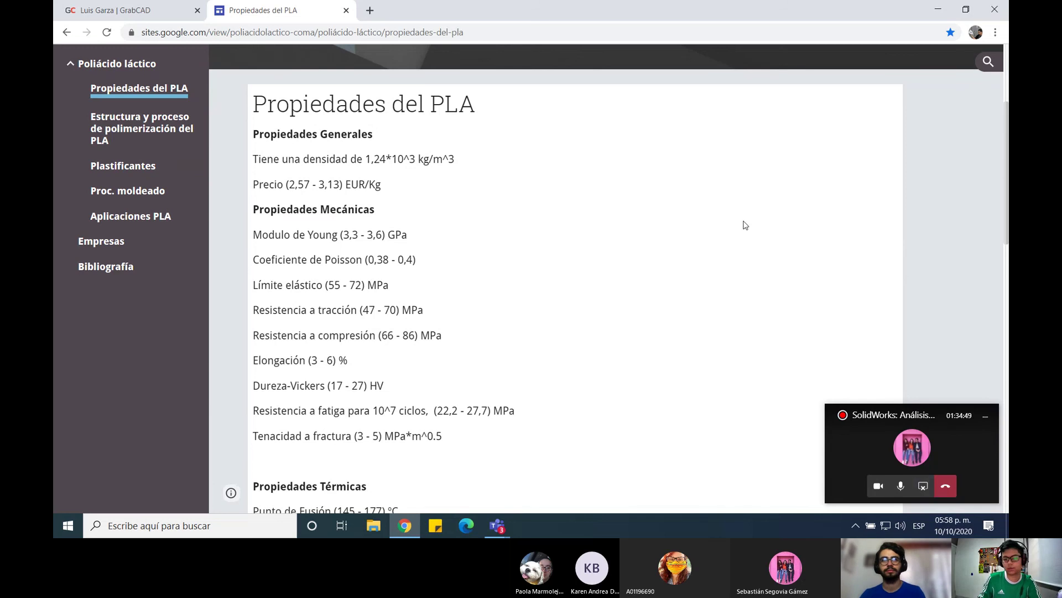
{"action": "left_click", "coordinate": [923, 487]}
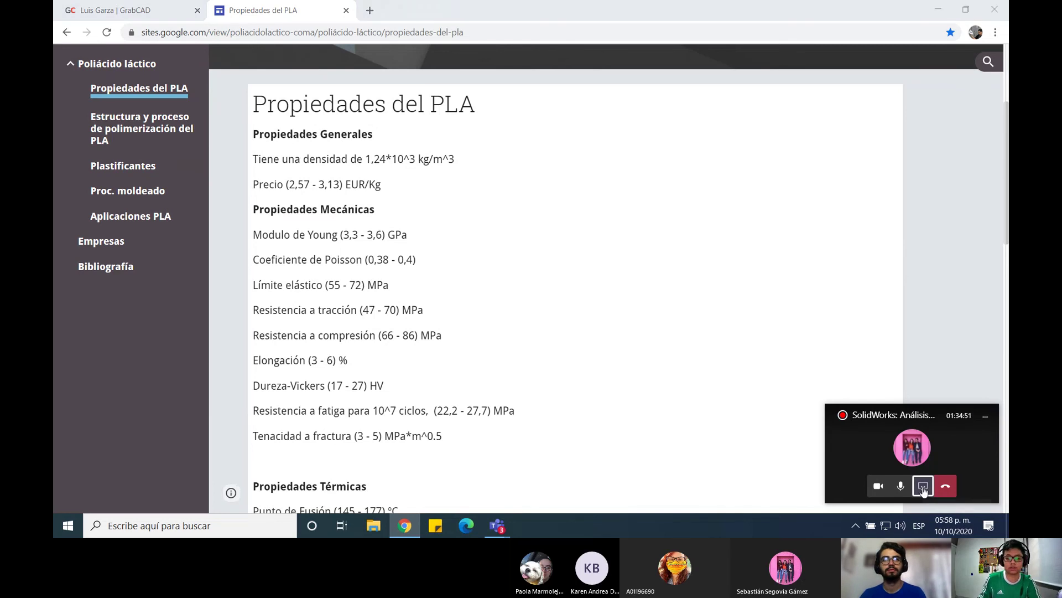